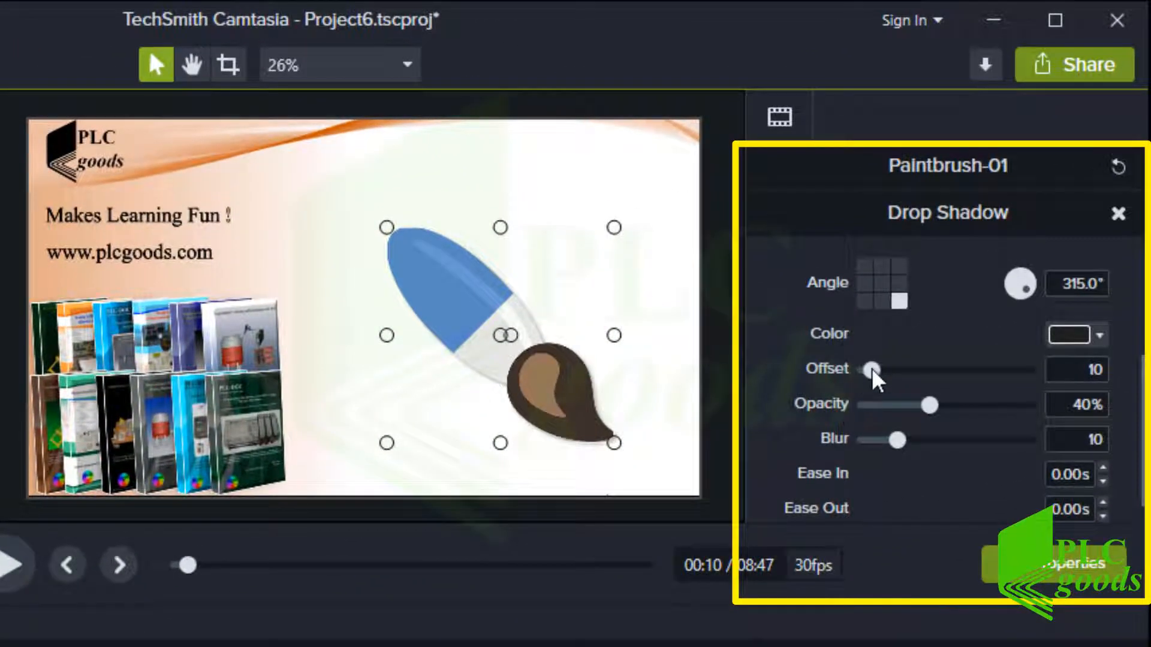
# Set the paintbrush's drop shadow offset to 116, opacity to 74% and blur to 15
pyautogui.moveTo(872, 371); pyautogui.dragTo(943, 378)
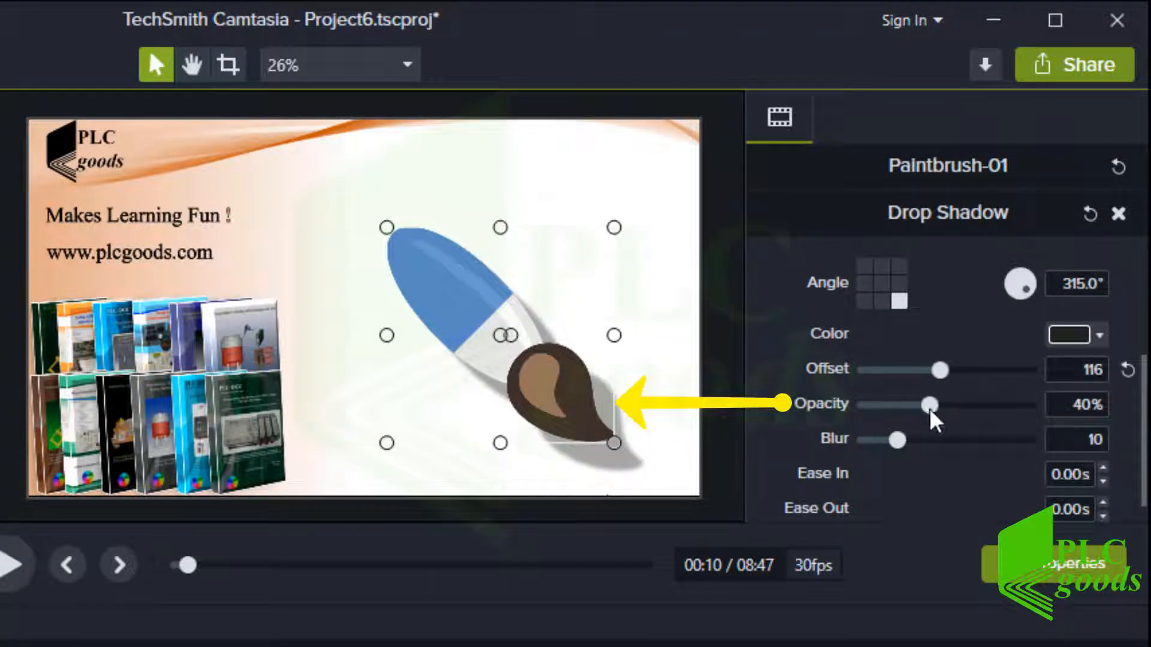
pyautogui.moveTo(931, 411); pyautogui.dragTo(988, 428)
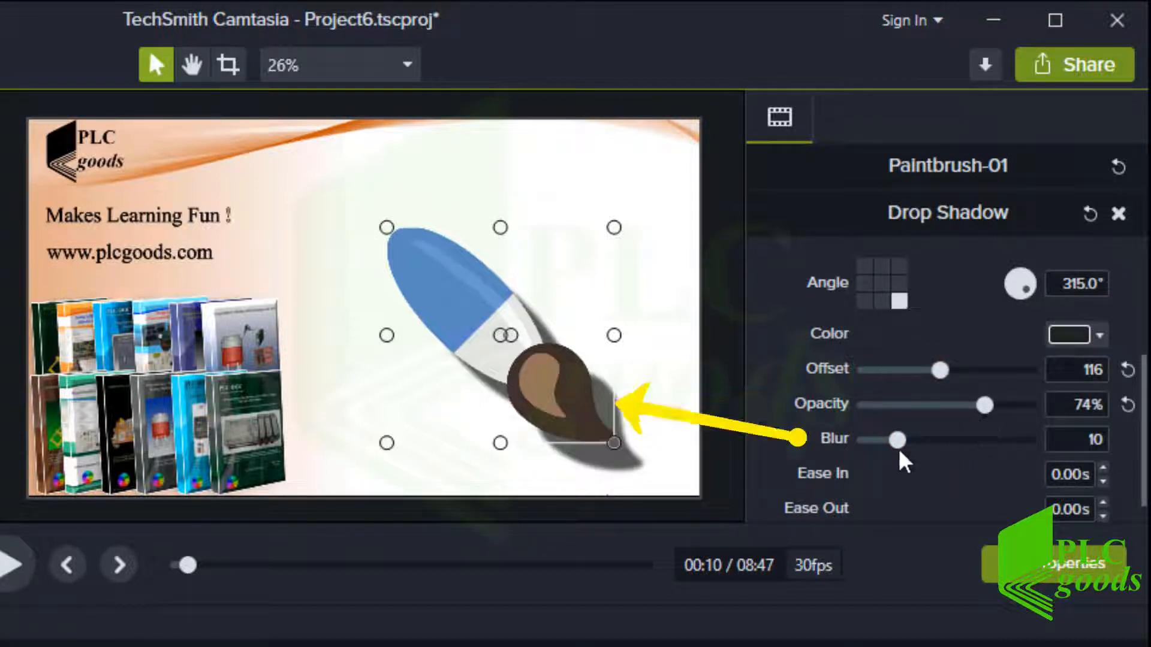
pyautogui.moveTo(900, 446); pyautogui.dragTo(915, 446)
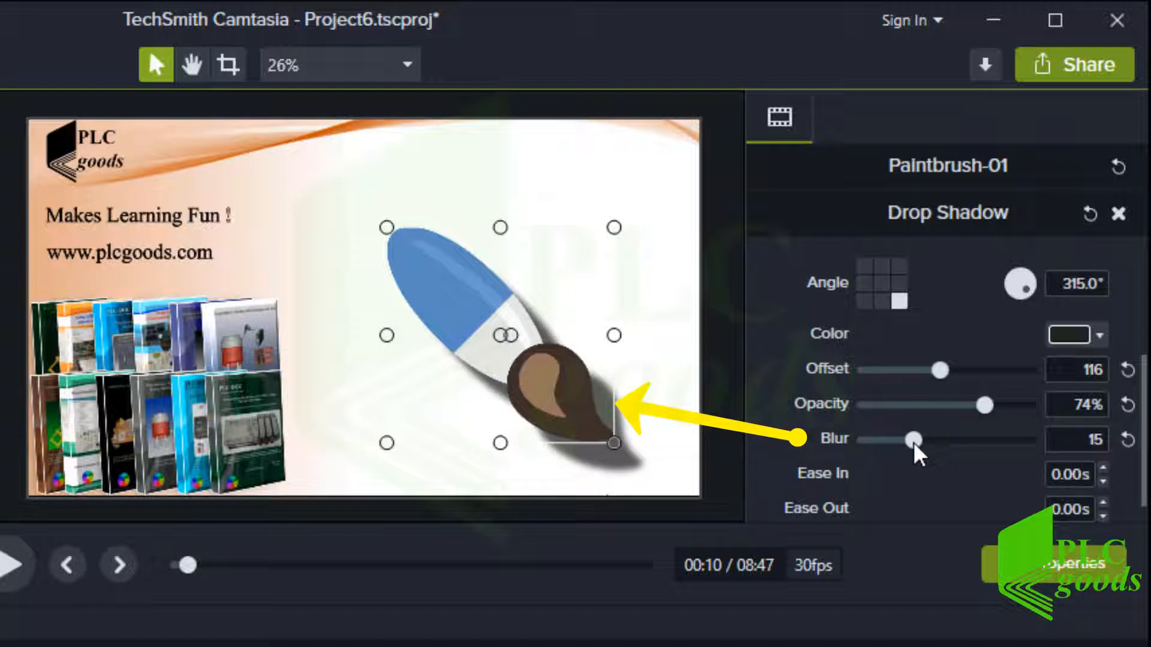
# Try the preset shadow directions around the paintbrush and a custom angle of 106.7°, and remove the Drop Shadow effect
pyautogui.click(881, 303)
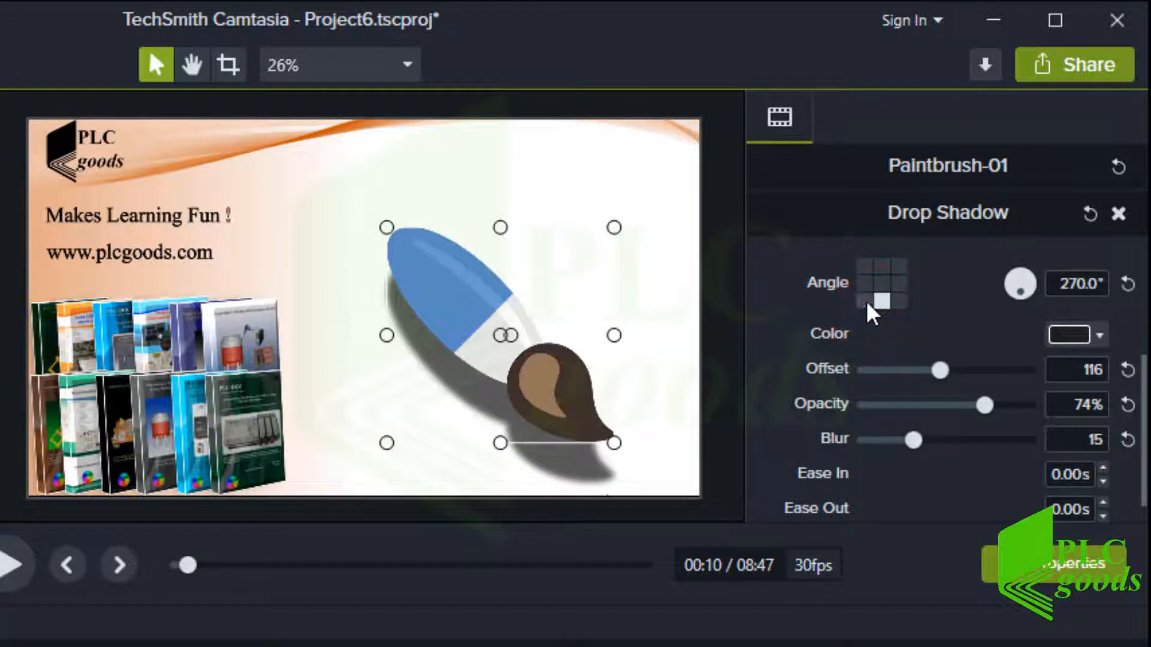
pyautogui.click(866, 302)
pyautogui.click(864, 283)
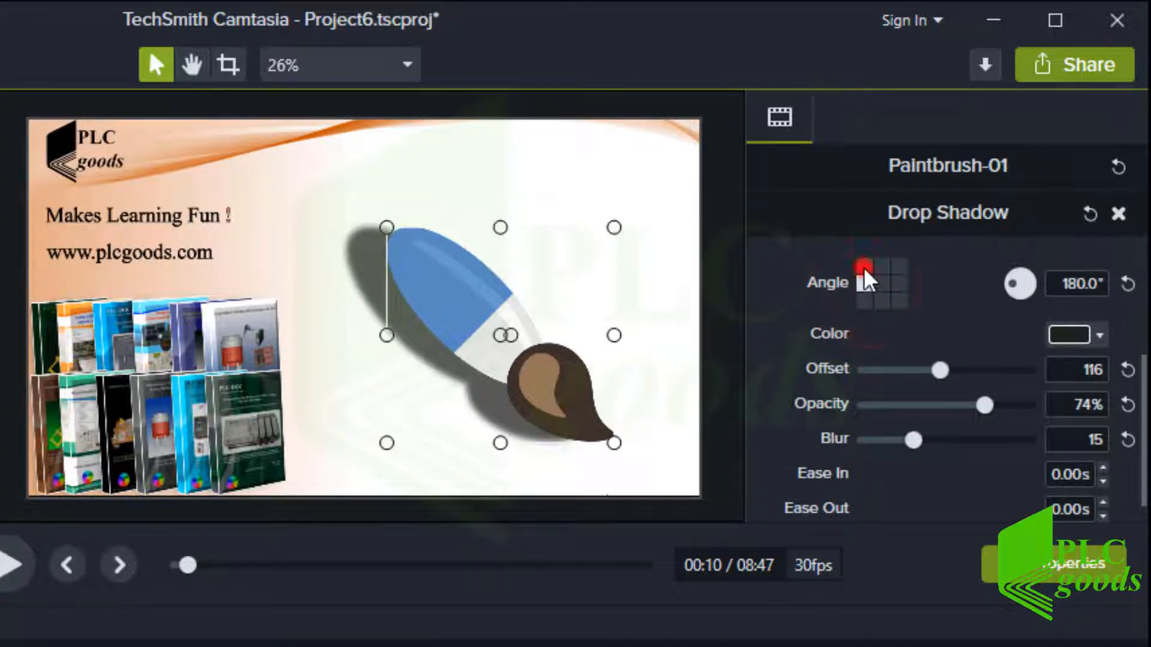
pyautogui.click(865, 267)
pyautogui.click(882, 266)
pyautogui.click(899, 266)
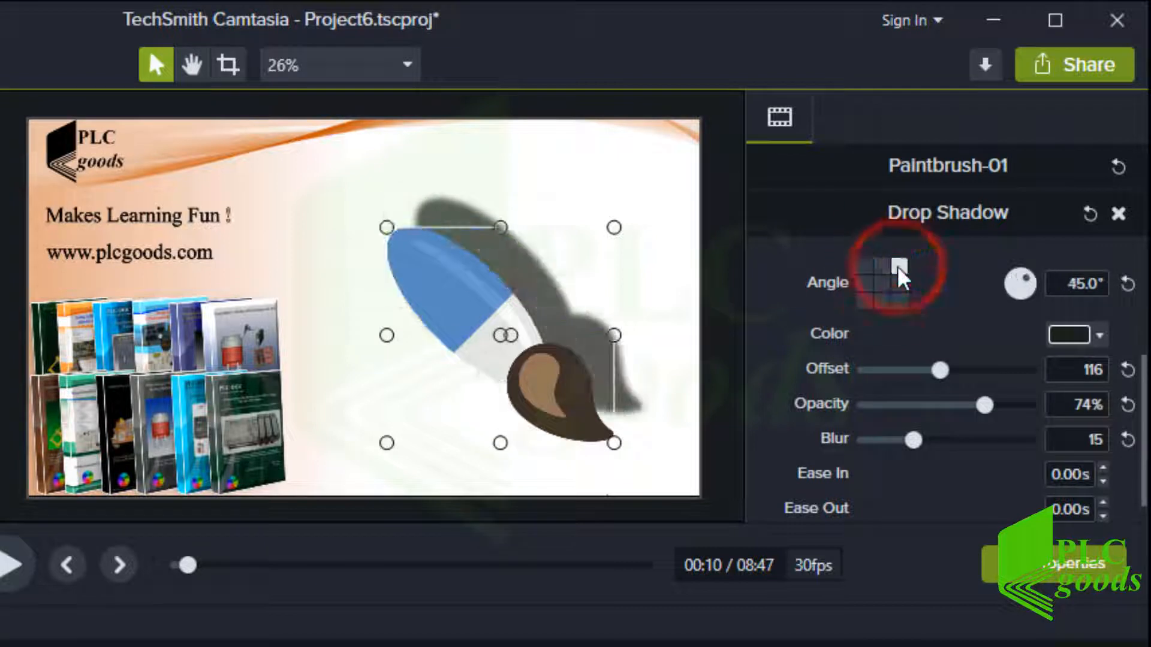
pyautogui.click(899, 284)
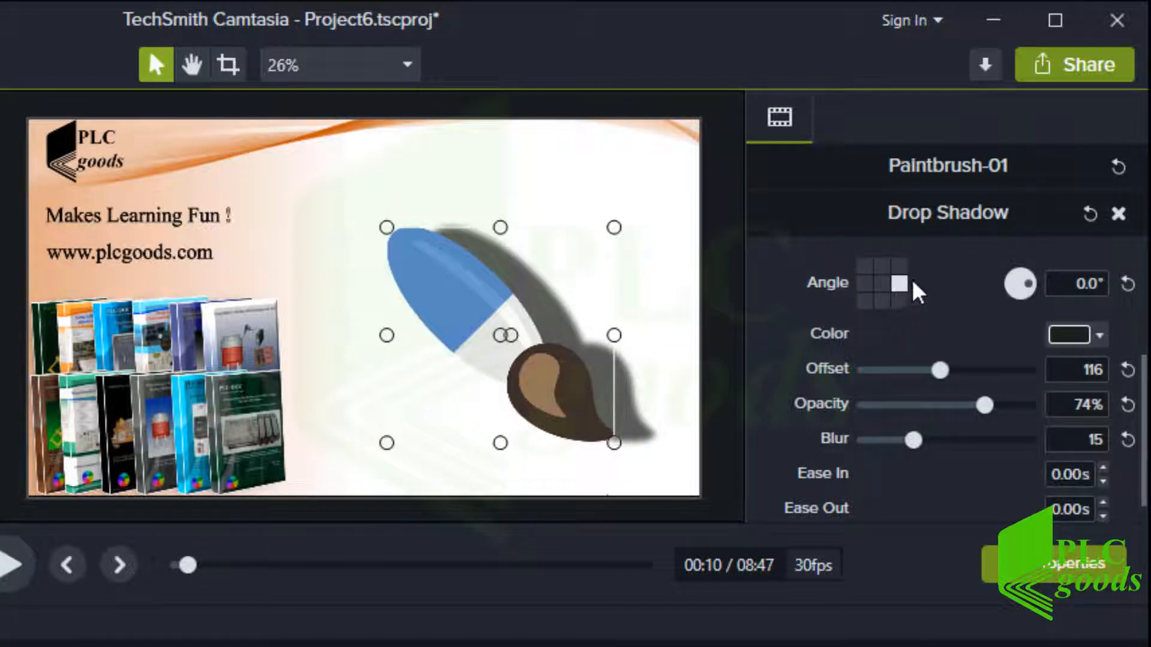
pyautogui.moveTo(1020, 286); pyautogui.dragTo(1025, 277)
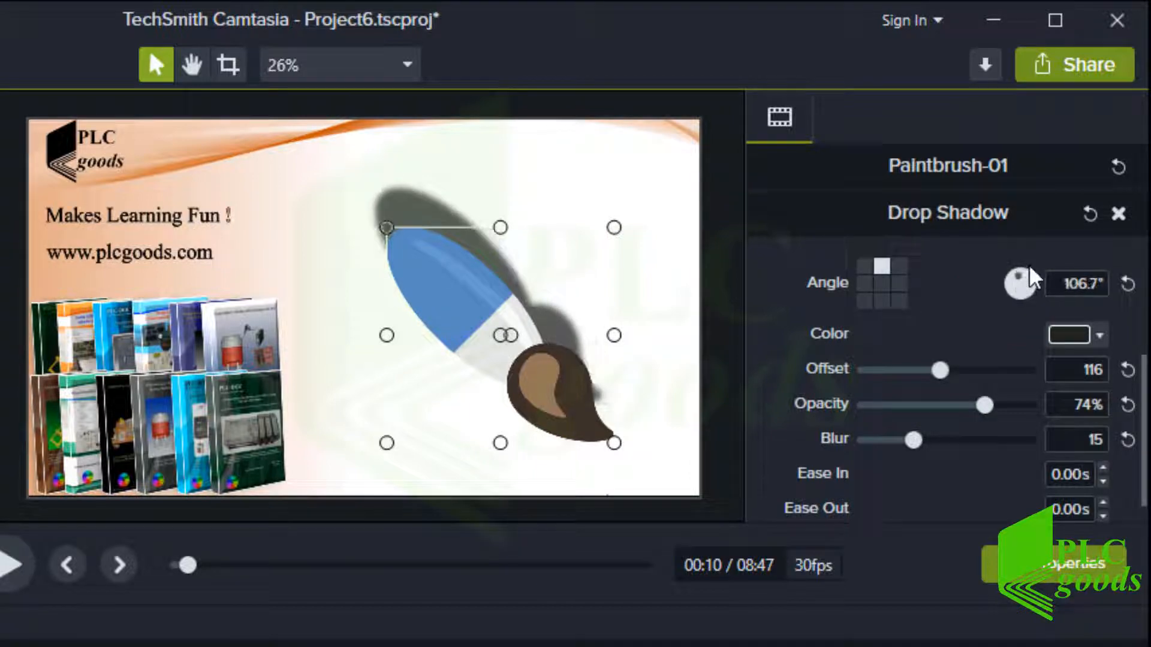
pyautogui.click(1119, 214)
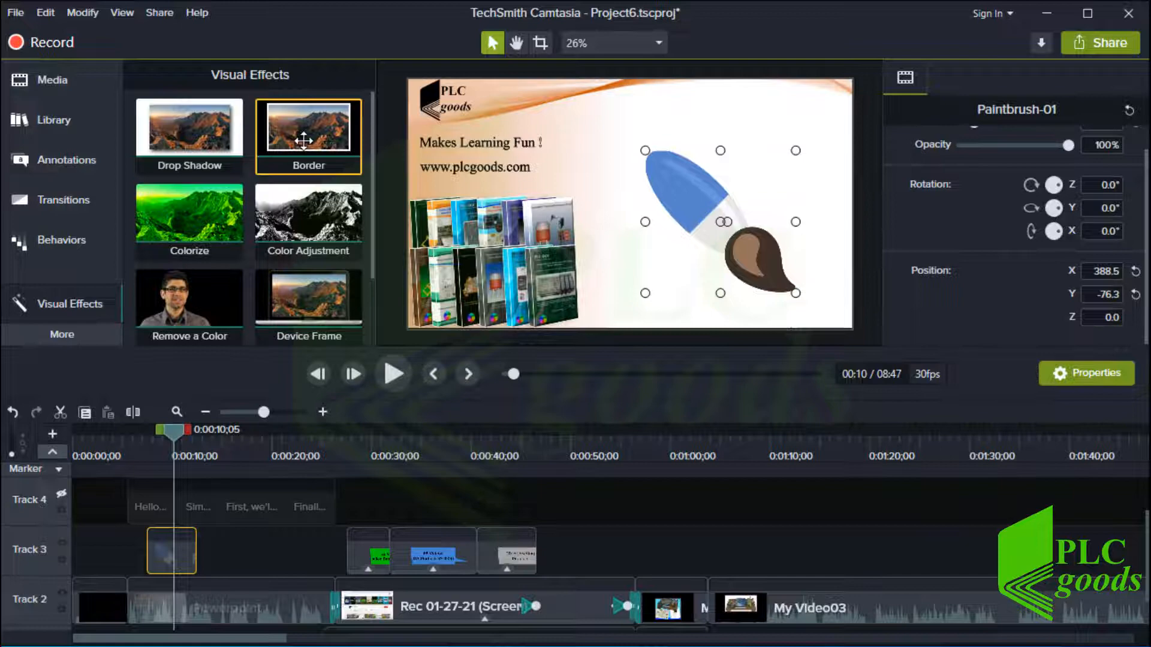
# Try a Border effect on the paintbrush with orange #DA8549 sampled from the slide and thickness 10, and remove it
pyautogui.moveTo(304, 140)
pyautogui.mouseDown()
pyautogui.moveTo(377, 171)
pyautogui.moveTo(691, 207)
pyautogui.mouseUp()
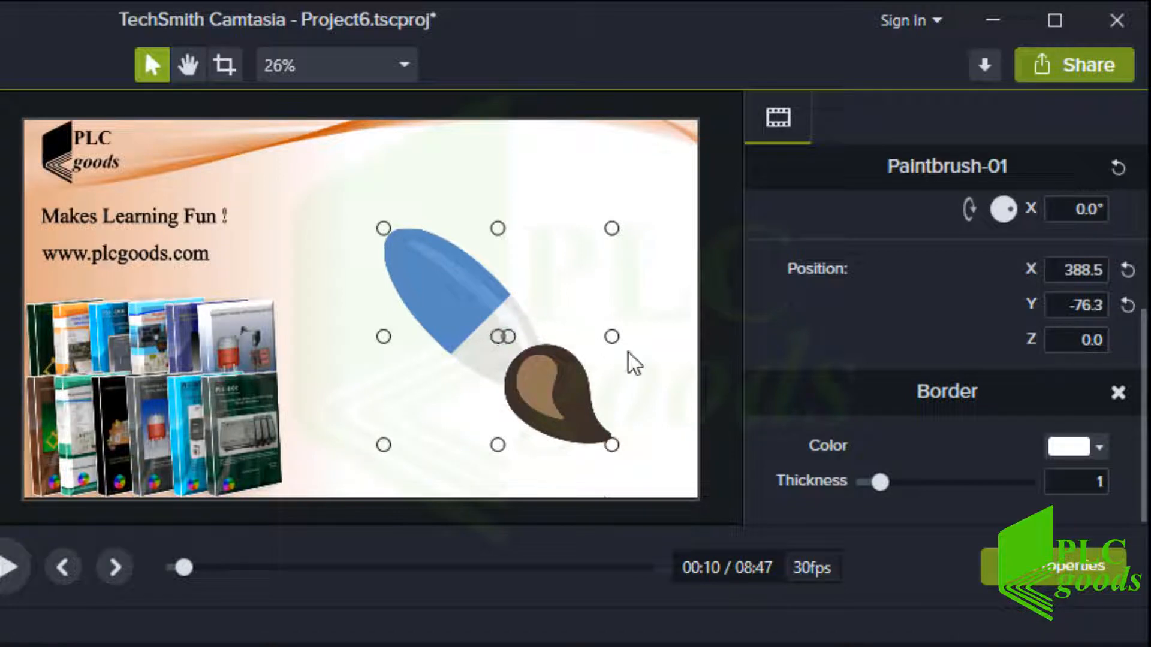
pyautogui.click(1084, 456)
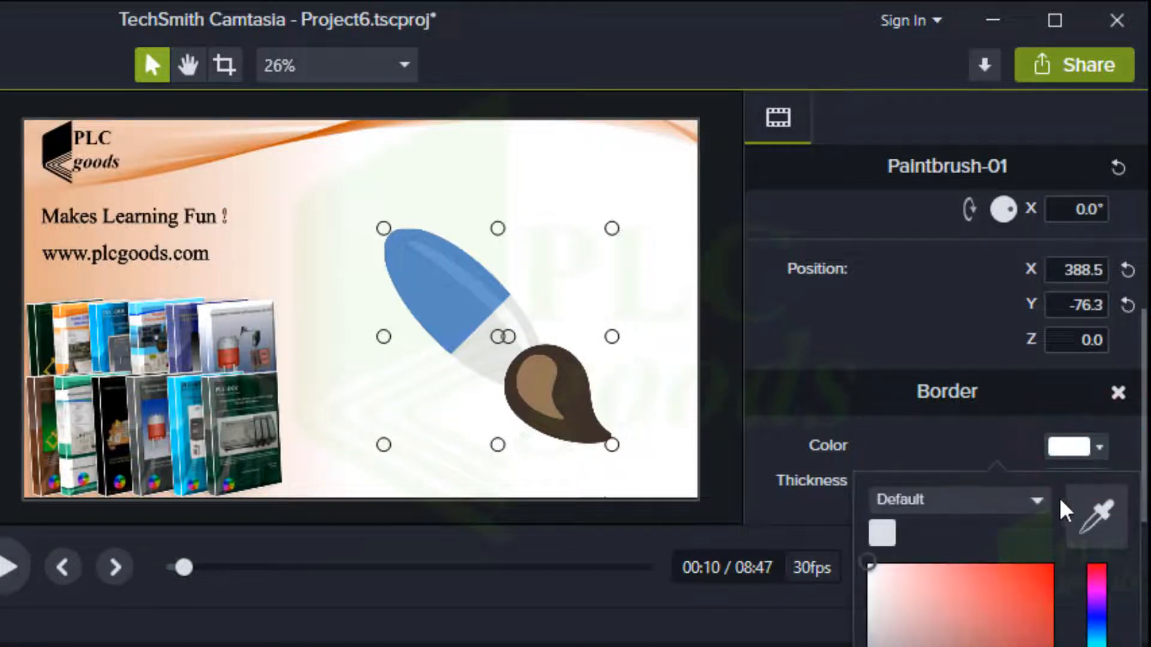
pyautogui.click(1092, 523)
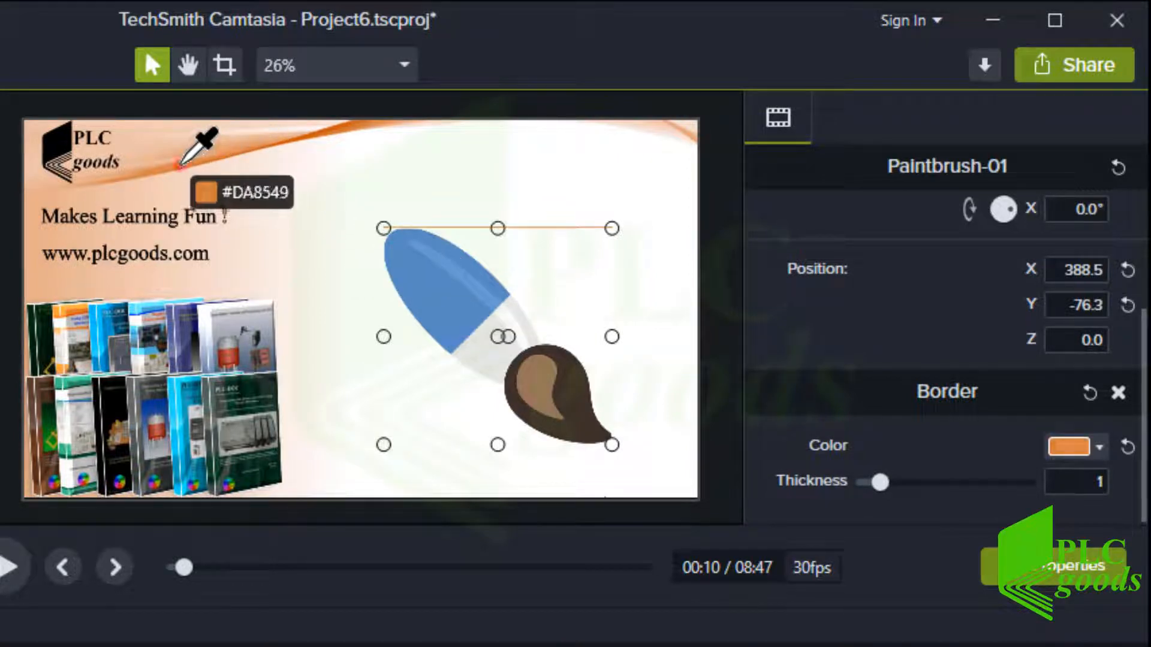
pyautogui.click(182, 166)
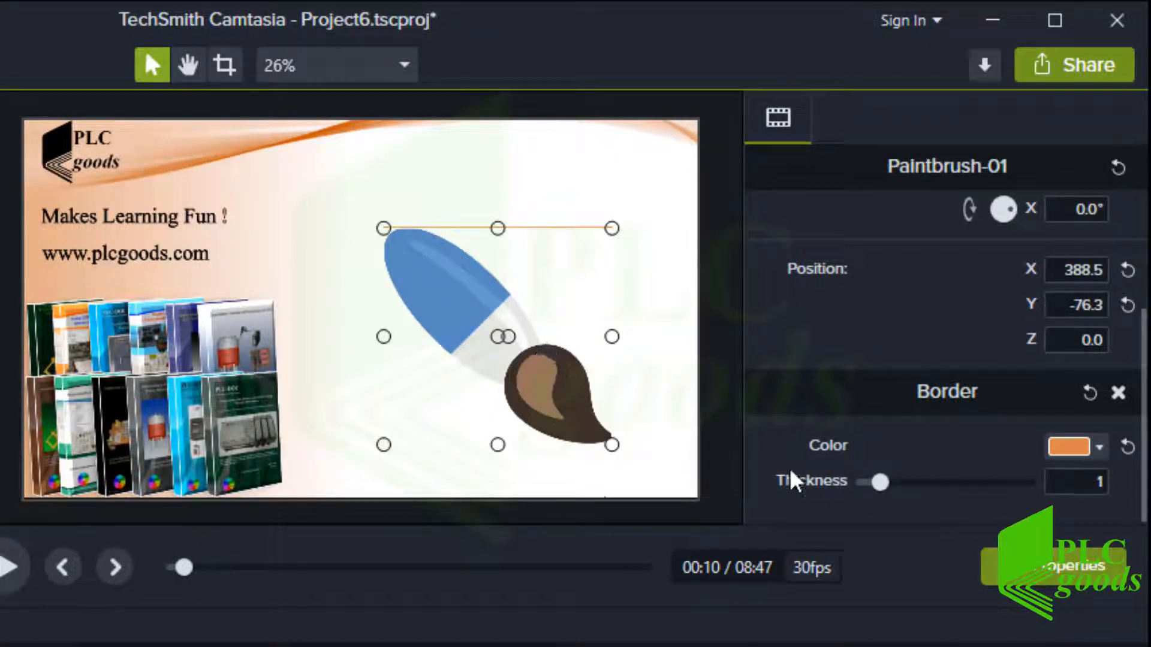
pyautogui.moveTo(880, 482); pyautogui.dragTo(1042, 473)
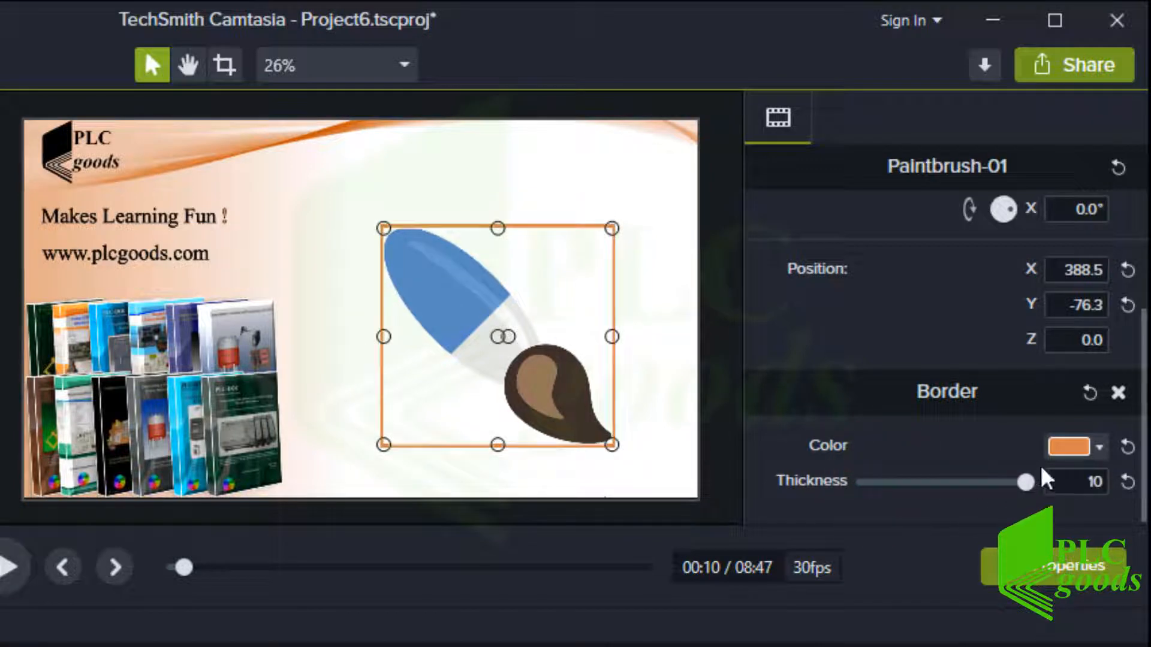
pyautogui.click(1118, 392)
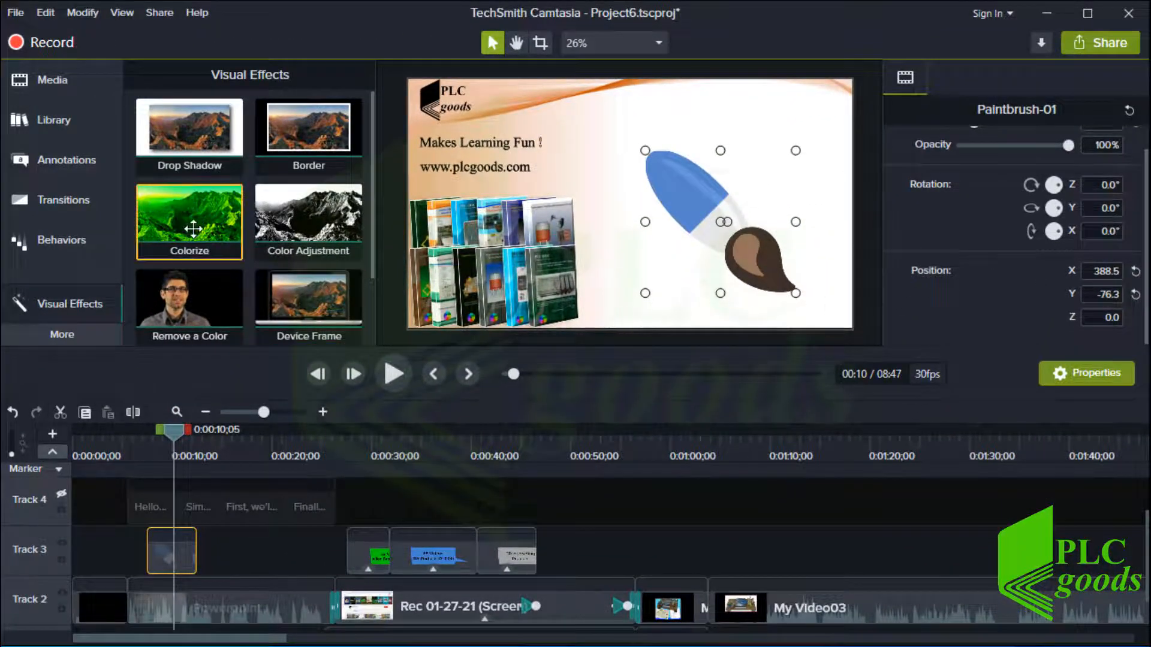
# Try a Colorize effect on the paintbrush with a blue color and a 59% amount, and remove it
pyautogui.moveTo(190, 217)
pyautogui.mouseDown()
pyautogui.moveTo(713, 240)
pyautogui.moveTo(700, 250)
pyautogui.moveTo(718, 239)
pyautogui.mouseUp()
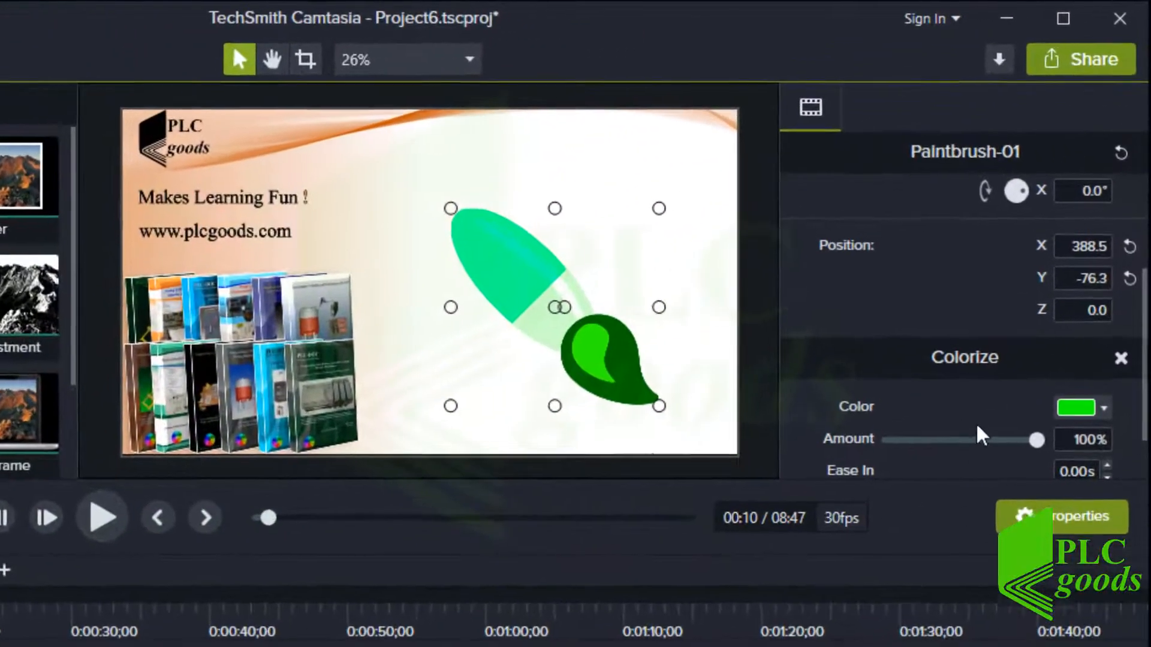
pyautogui.click(1076, 408)
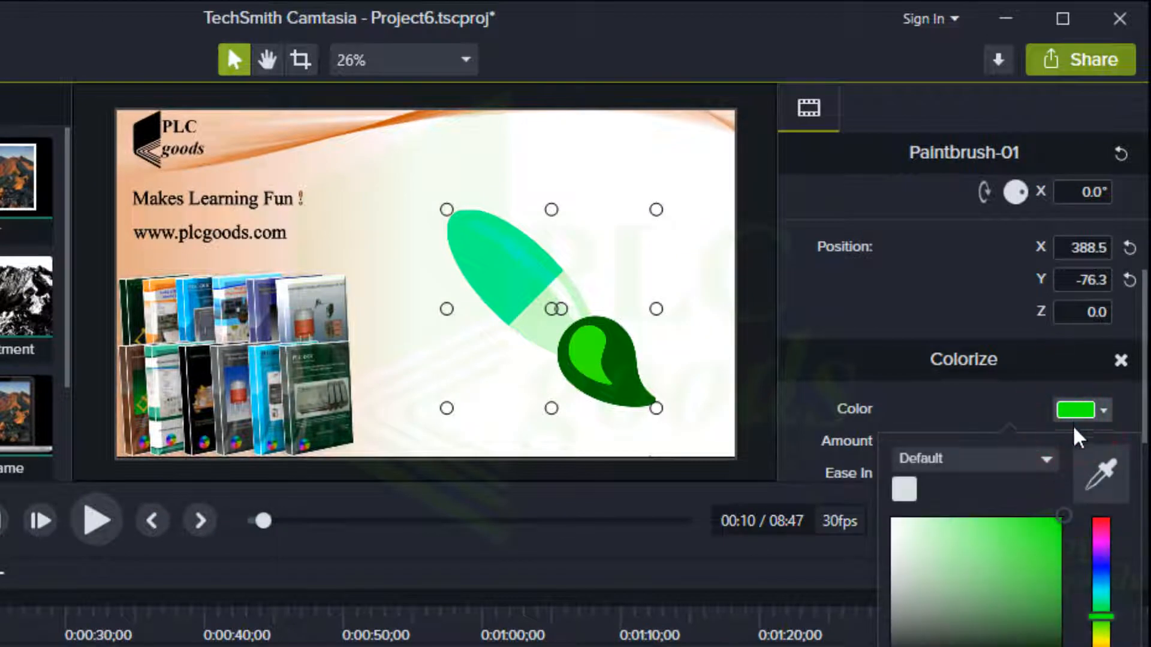
pyautogui.click(1102, 571)
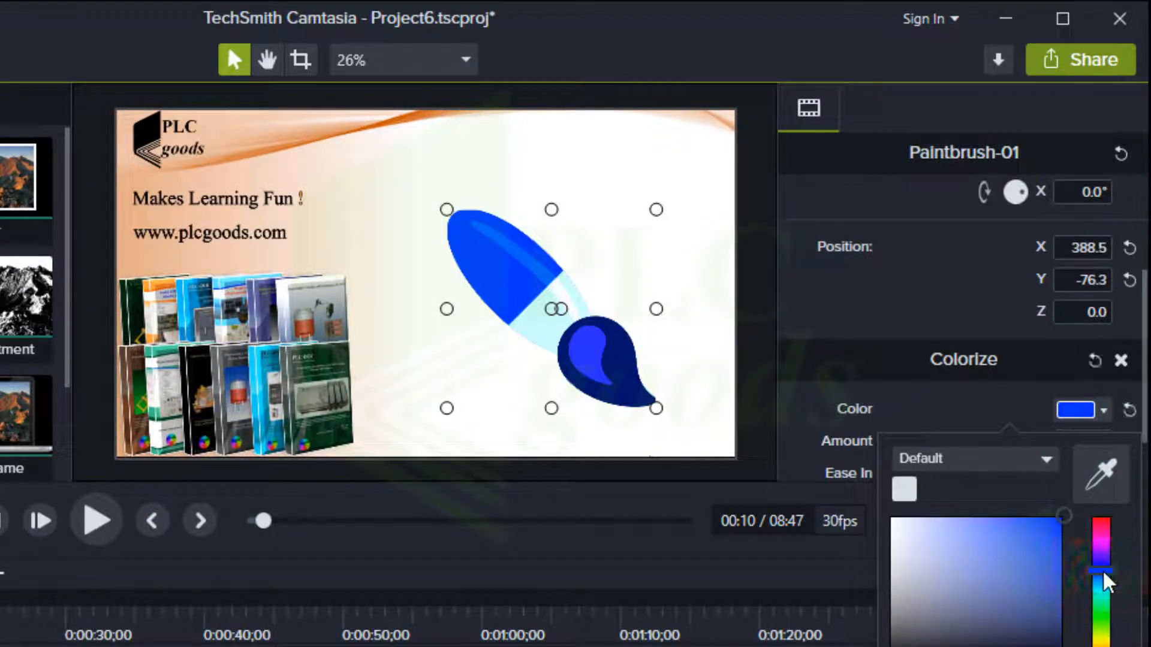
pyautogui.click(960, 432)
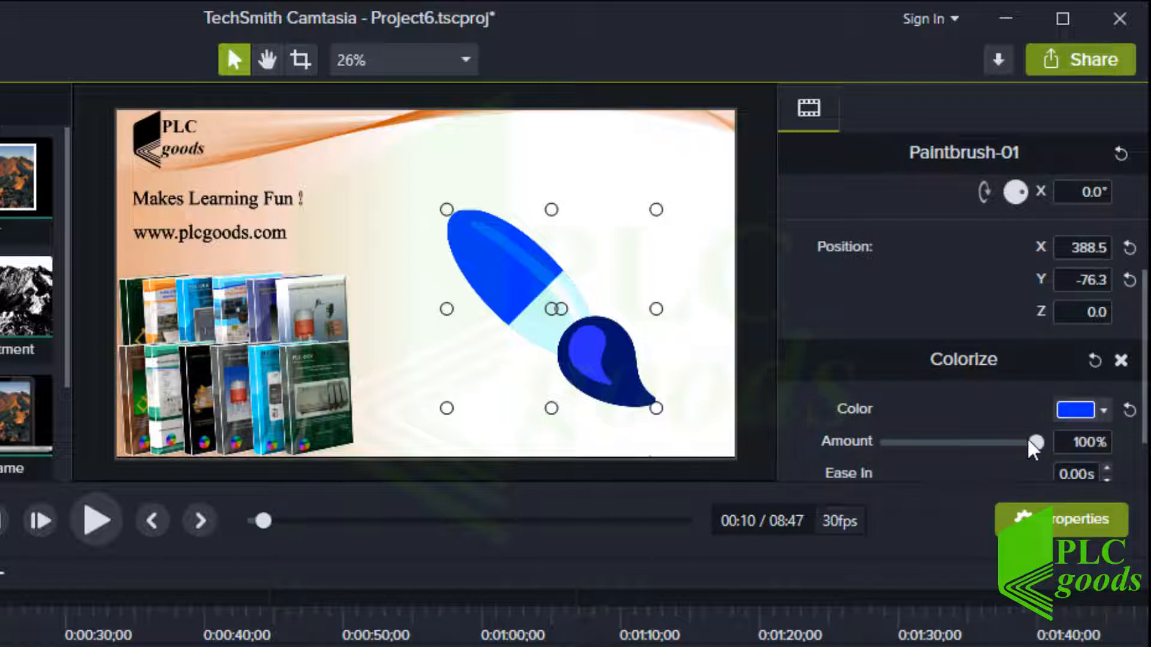
pyautogui.moveTo(1033, 444)
pyautogui.mouseDown()
pyautogui.moveTo(907, 445)
pyautogui.moveTo(974, 442)
pyautogui.mouseUp()
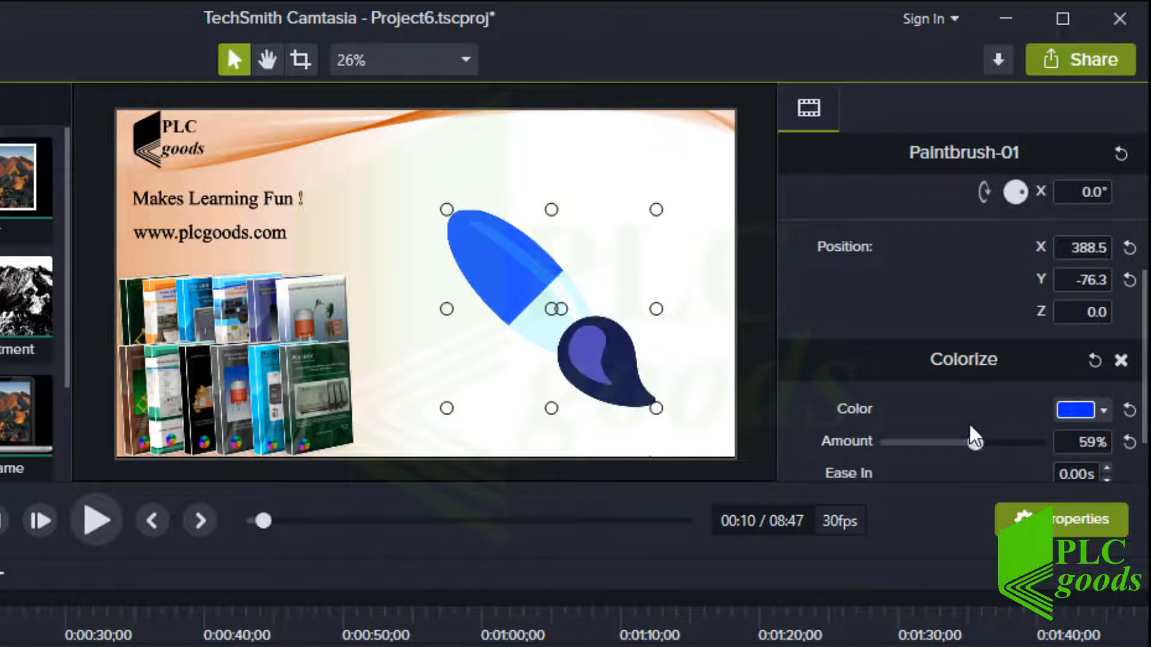
pyautogui.click(1120, 360)
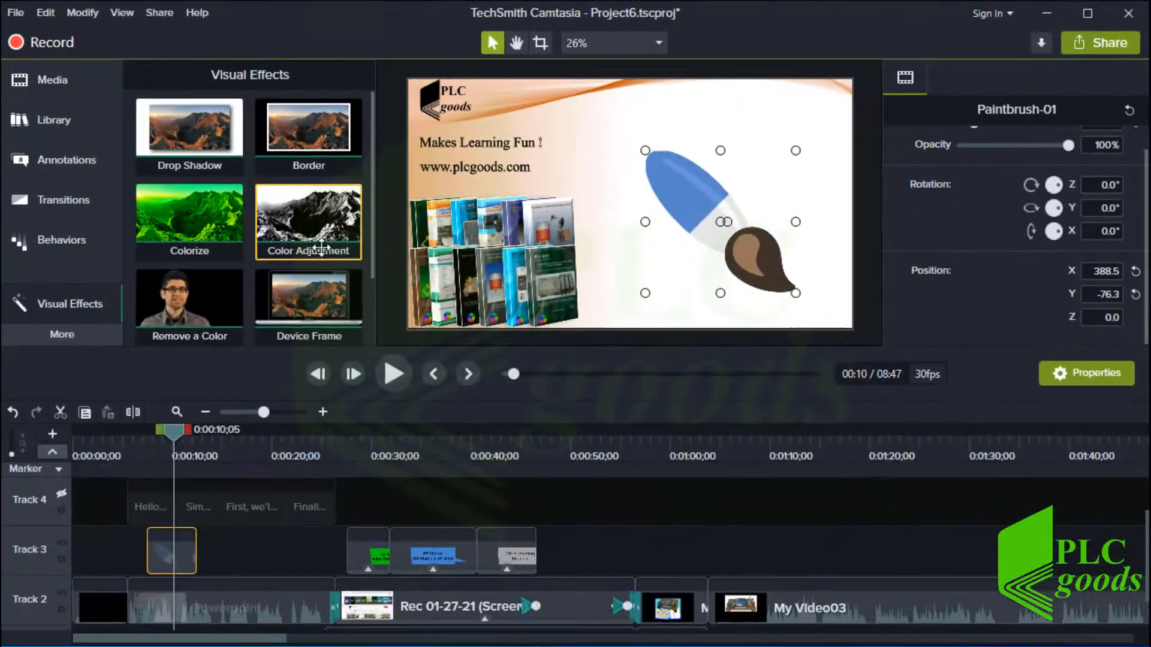
# Apply the Color Adjustment effect to the paintbrush and set its brightness, contrast and saturation to 0
pyautogui.moveTo(308, 216)
pyautogui.mouseDown()
pyautogui.moveTo(483, 270)
pyautogui.moveTo(731, 244)
pyautogui.mouseUp()
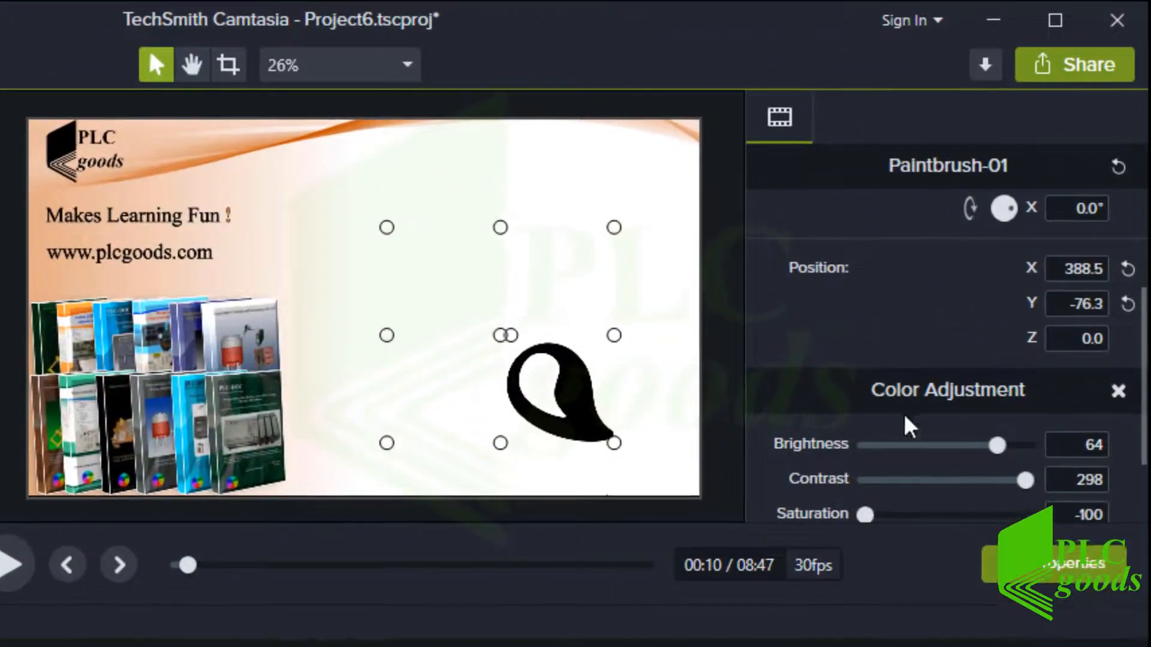
pyautogui.moveTo(1137, 416); pyautogui.dragTo(1133, 464)
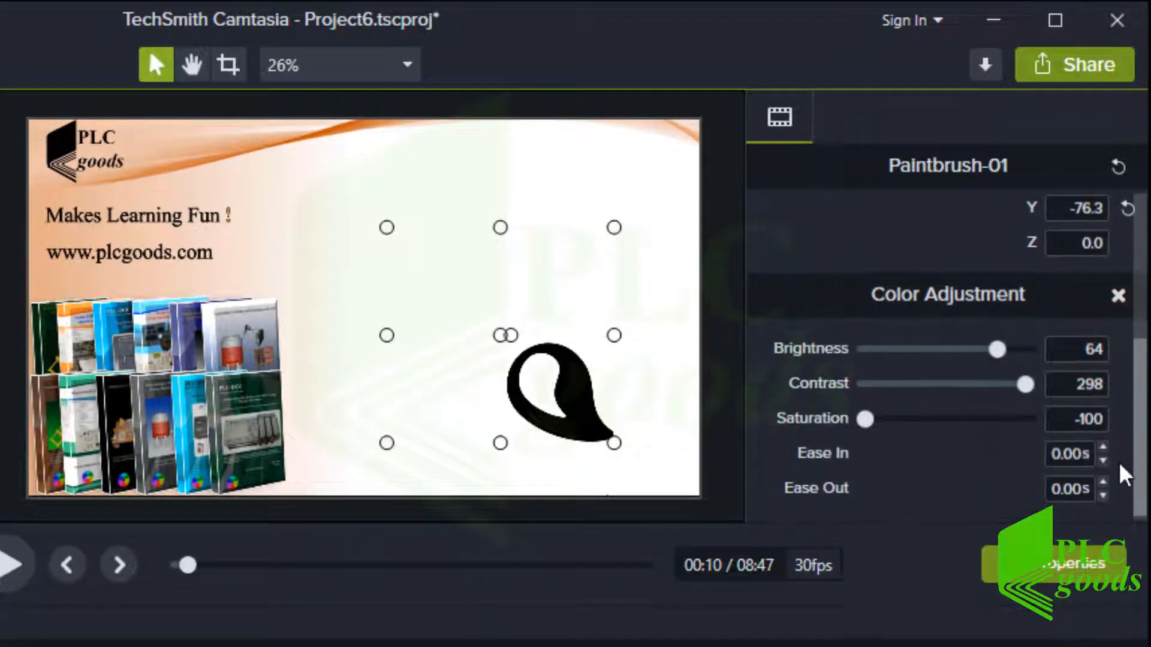
pyautogui.click(1088, 352)
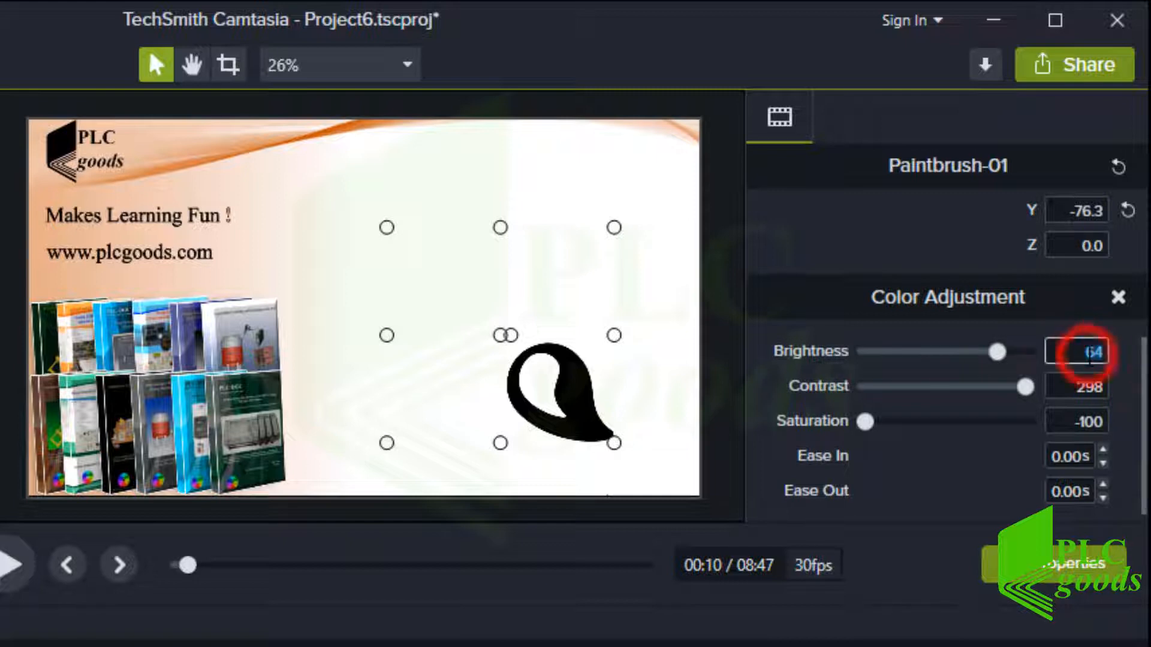
pyautogui.write('0')
pyautogui.click(1067, 387)
pyautogui.write('0')
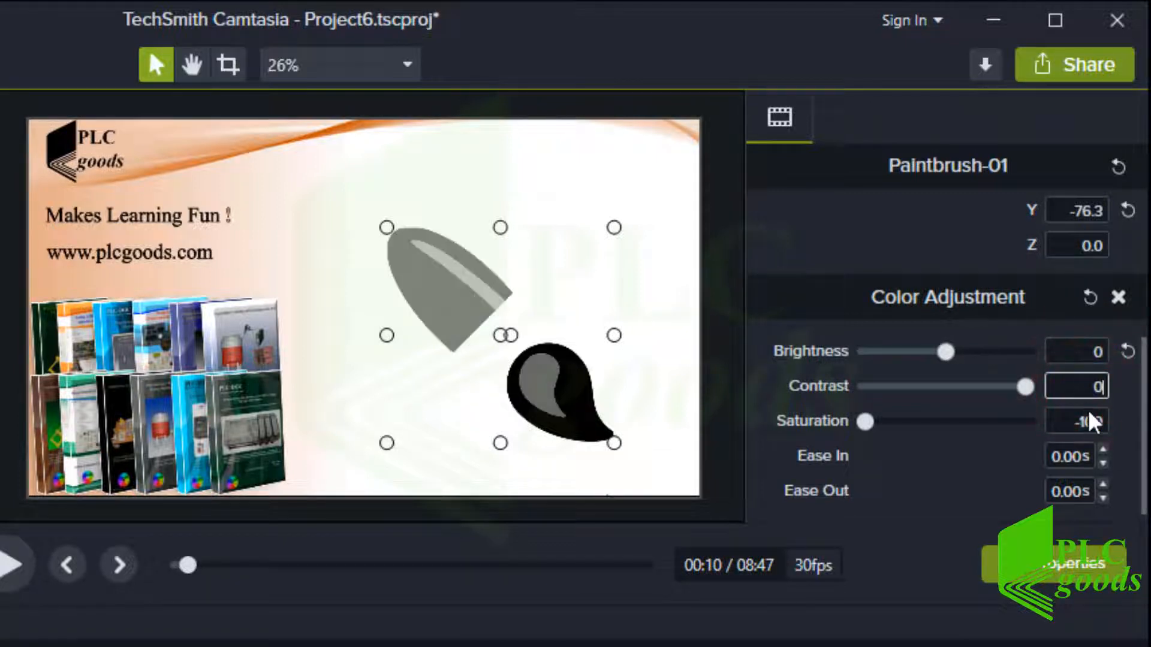
pyautogui.click(1089, 423)
pyautogui.press('Return')
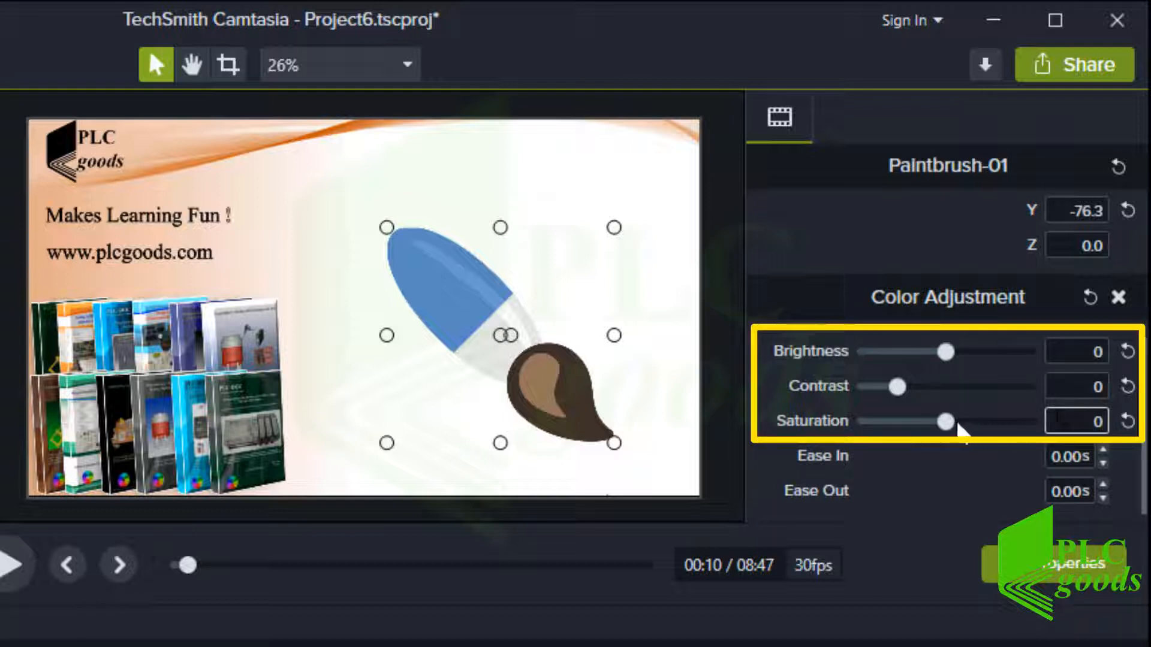
# Adjust the paintbrush's color to saturation -8, contrast -3 and brightness 8
pyautogui.moveTo(947, 422)
pyautogui.mouseDown()
pyautogui.moveTo(999, 427)
pyautogui.moveTo(889, 432)
pyautogui.moveTo(940, 439)
pyautogui.moveTo(940, 427)
pyautogui.mouseUp()
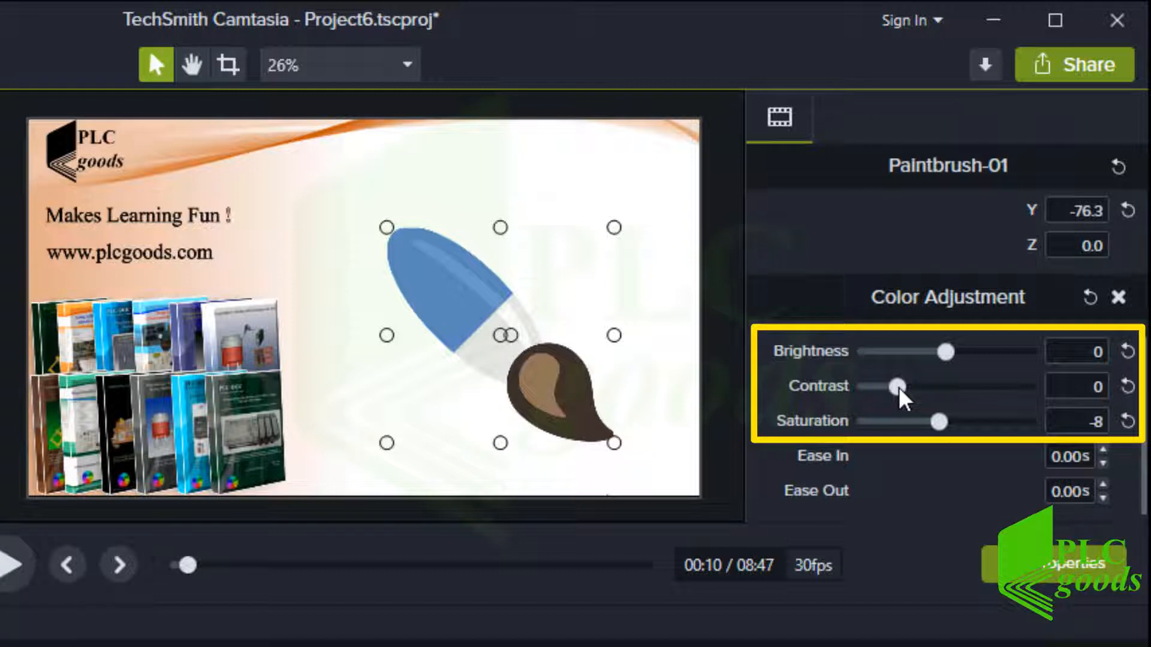
pyautogui.moveTo(899, 389)
pyautogui.mouseDown()
pyautogui.moveTo(920, 391)
pyautogui.moveTo(870, 389)
pyautogui.moveTo(953, 395)
pyautogui.moveTo(902, 412)
pyautogui.mouseUp()
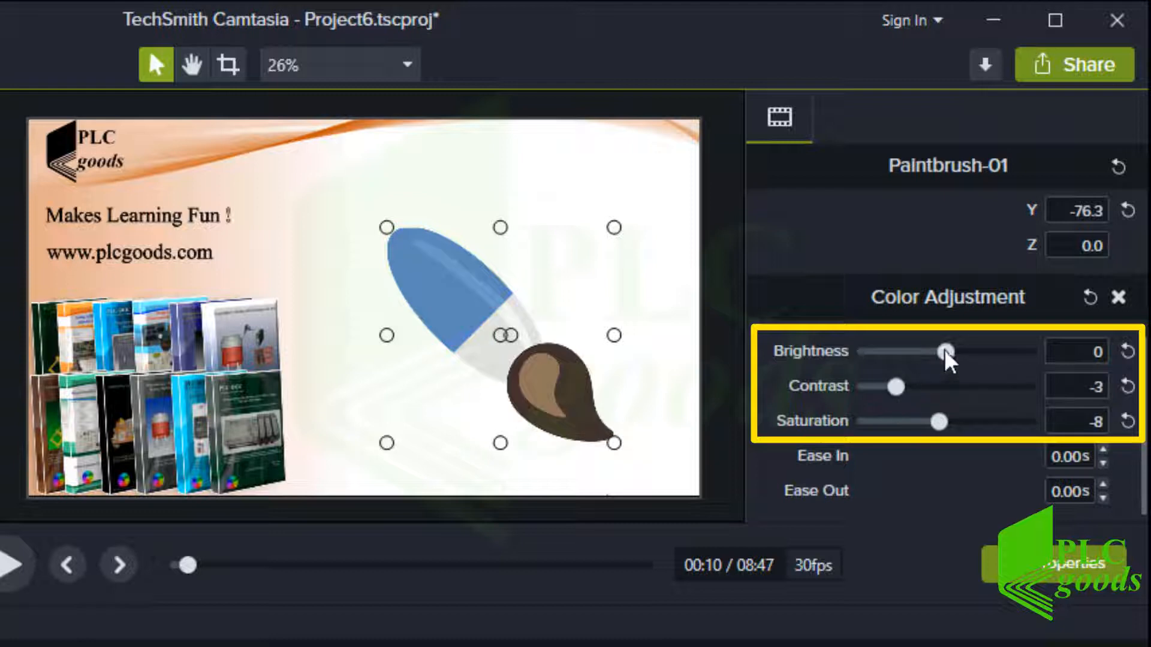
pyautogui.moveTo(947, 354)
pyautogui.mouseDown()
pyautogui.moveTo(974, 362)
pyautogui.moveTo(912, 362)
pyautogui.moveTo(954, 364)
pyautogui.mouseUp()
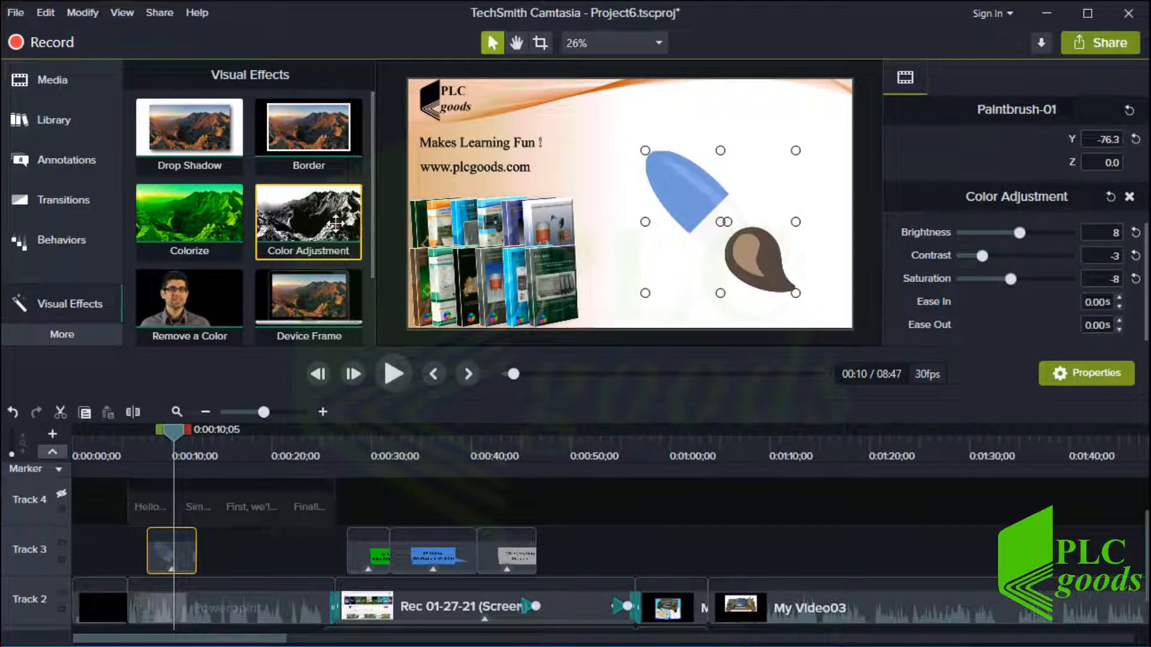
# Apply the Color Adjustment effect to the Powerpoint slide clip and set its saturation, contrast and brightness to 0
pyautogui.moveTo(336, 223); pyautogui.dragTo(542, 150)
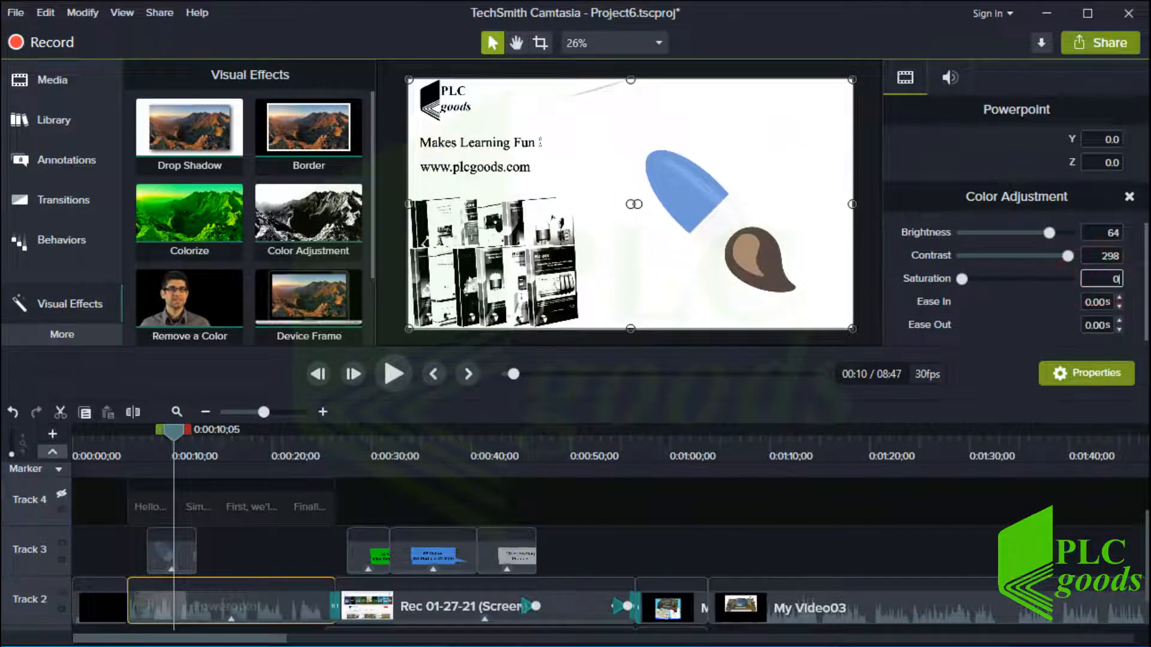
pyautogui.doubleClick(1104, 256)
pyautogui.write('0')
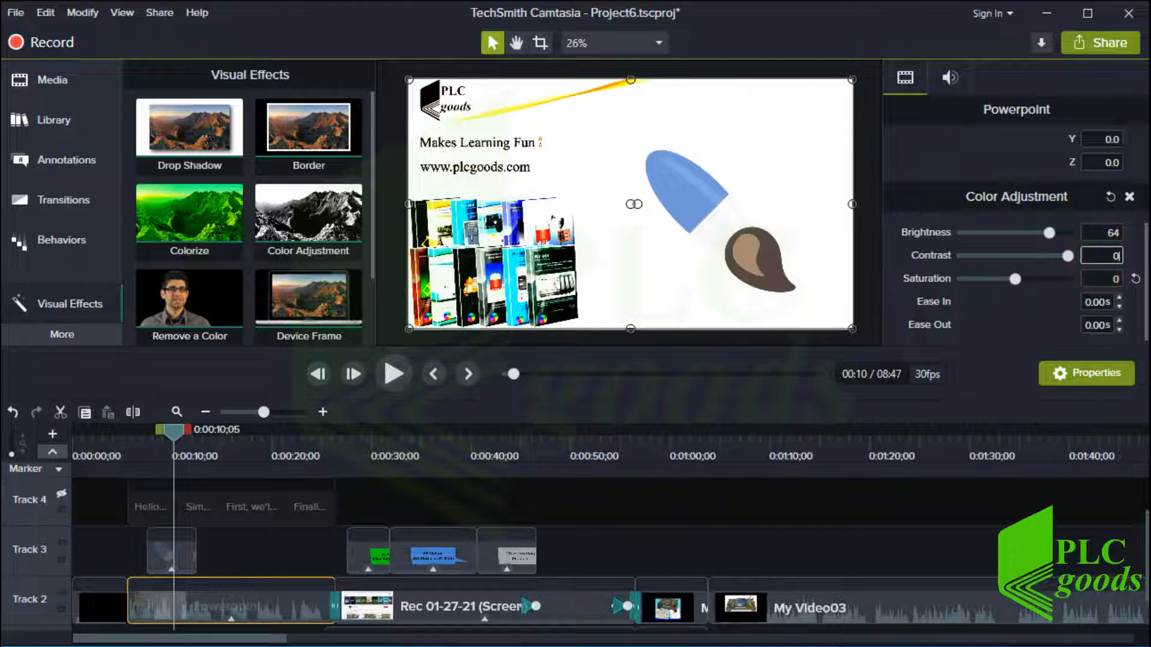
pyautogui.doubleClick(1105, 232)
pyautogui.write('0')
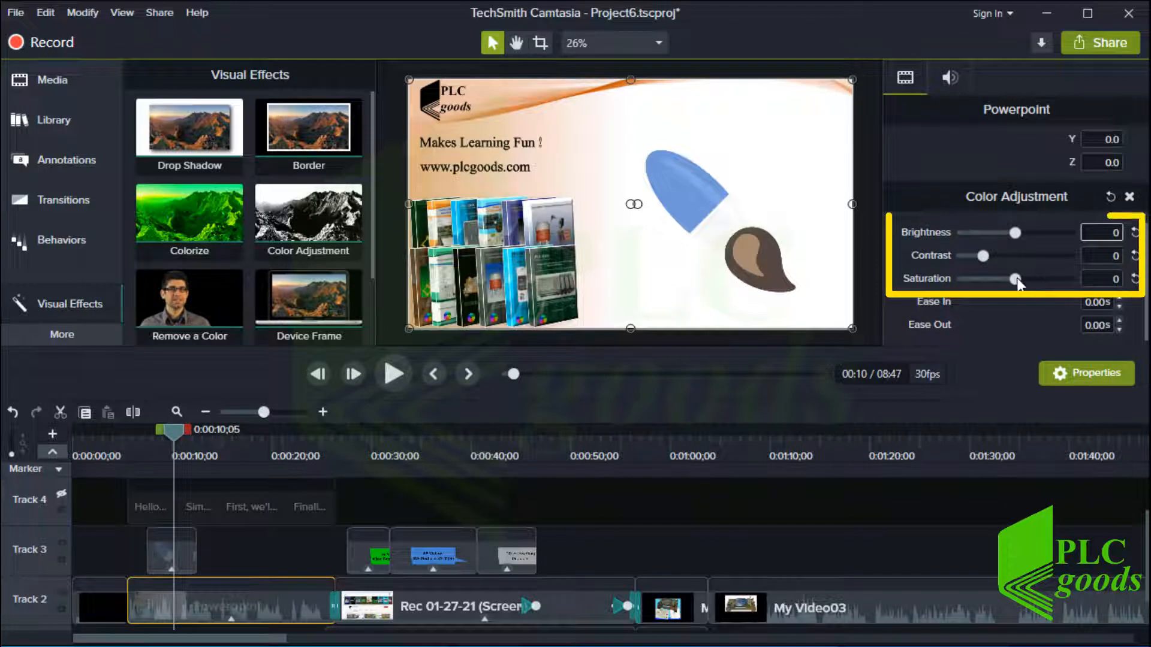
# Adjust the slide clip to brightness -22, contrast 25 and saturation -7, and compare by removing and restoring the Color Adjustment effect
pyautogui.moveTo(1018, 279); pyautogui.dragTo(1006, 230)
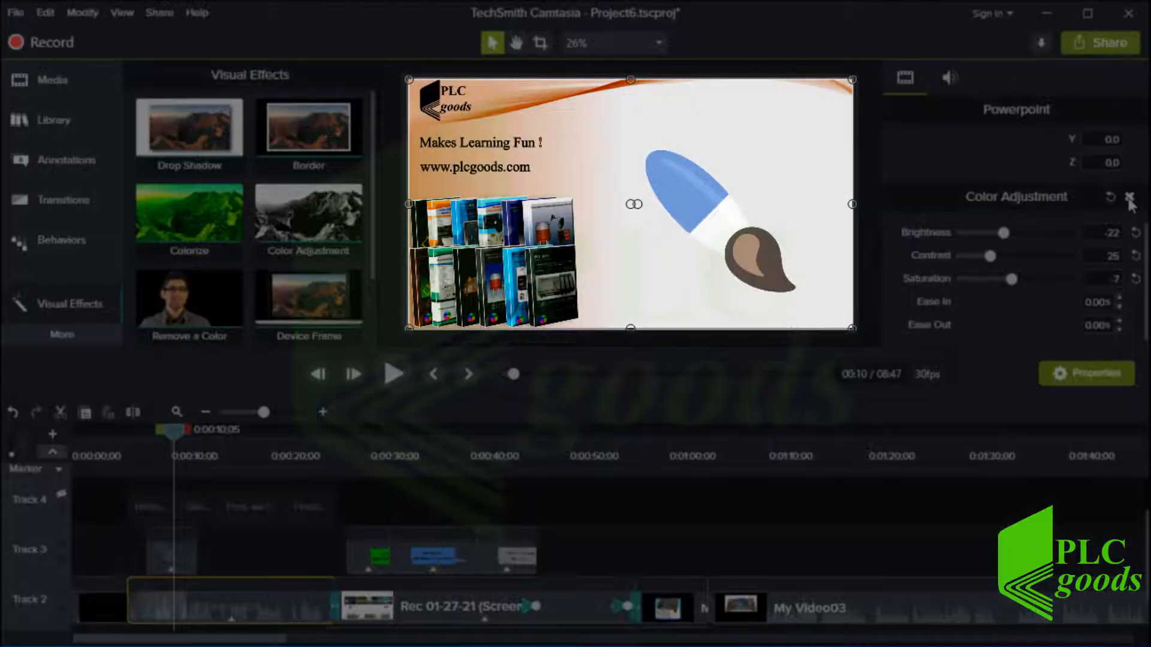
pyautogui.click(1130, 199)
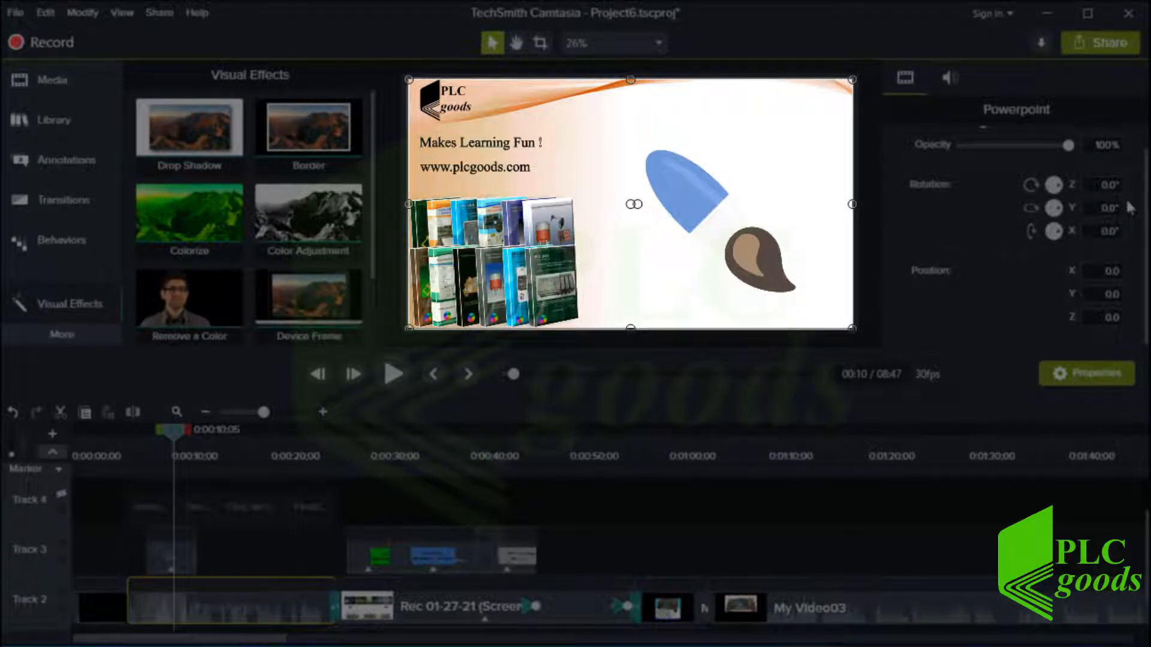
pyautogui.hotkey('ctrl', 'z')
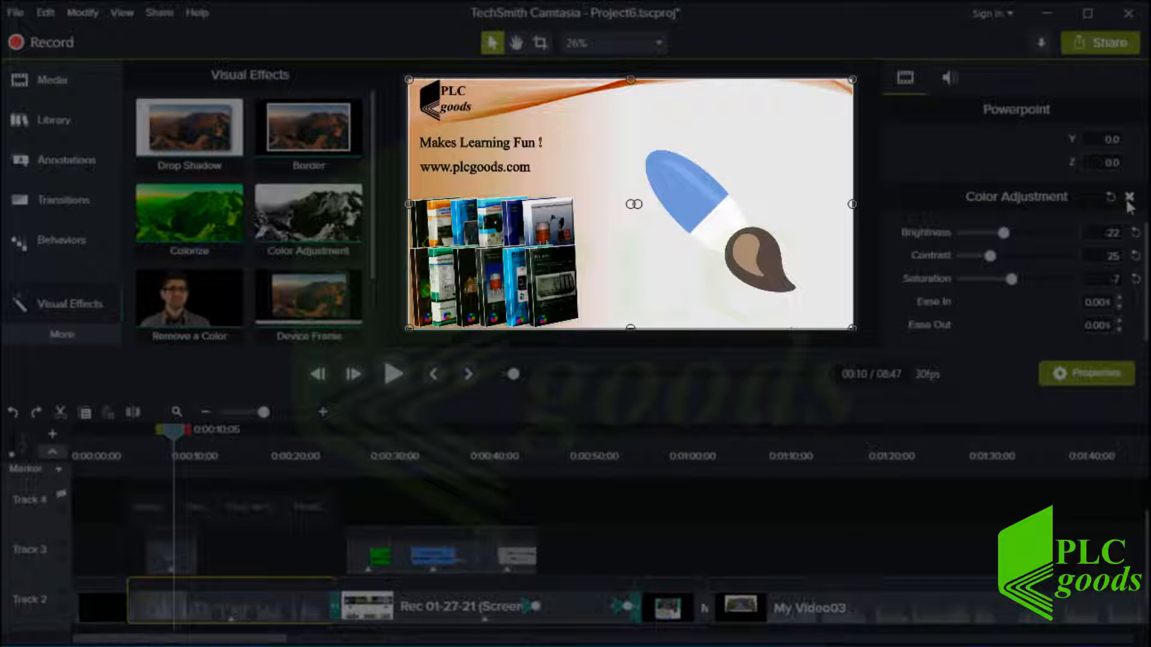
# Remove the Color Adjustment effect from both the Powerpoint slide clip and the paintbrush
pyautogui.click(1130, 198)
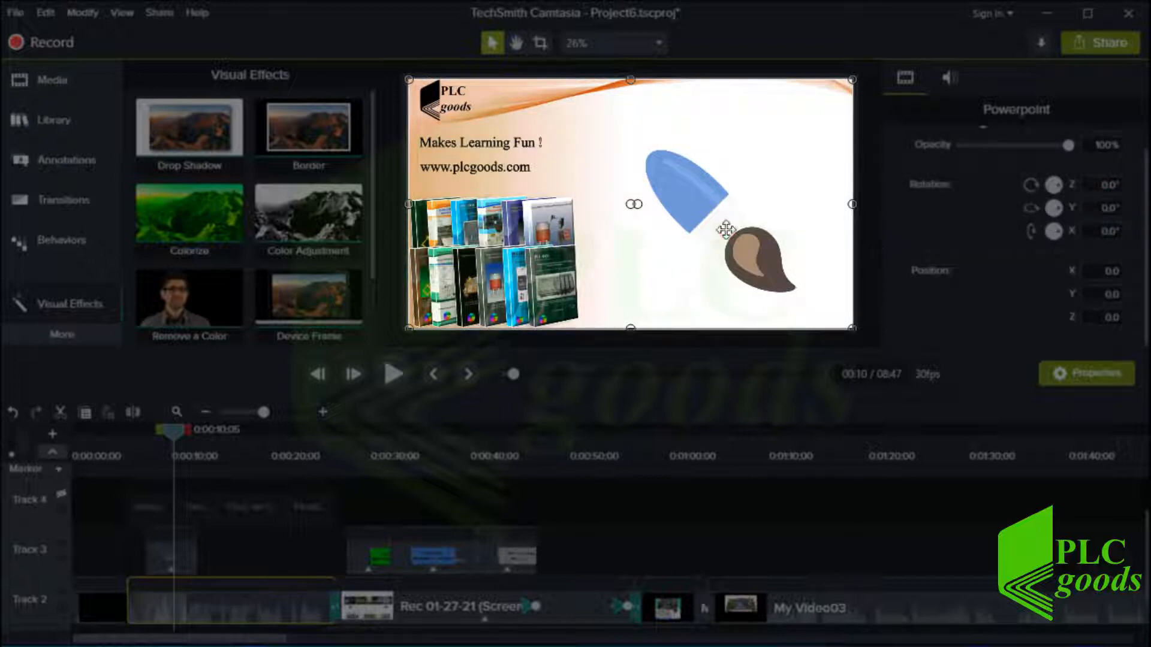
pyautogui.click(725, 228)
pyautogui.click(1129, 197)
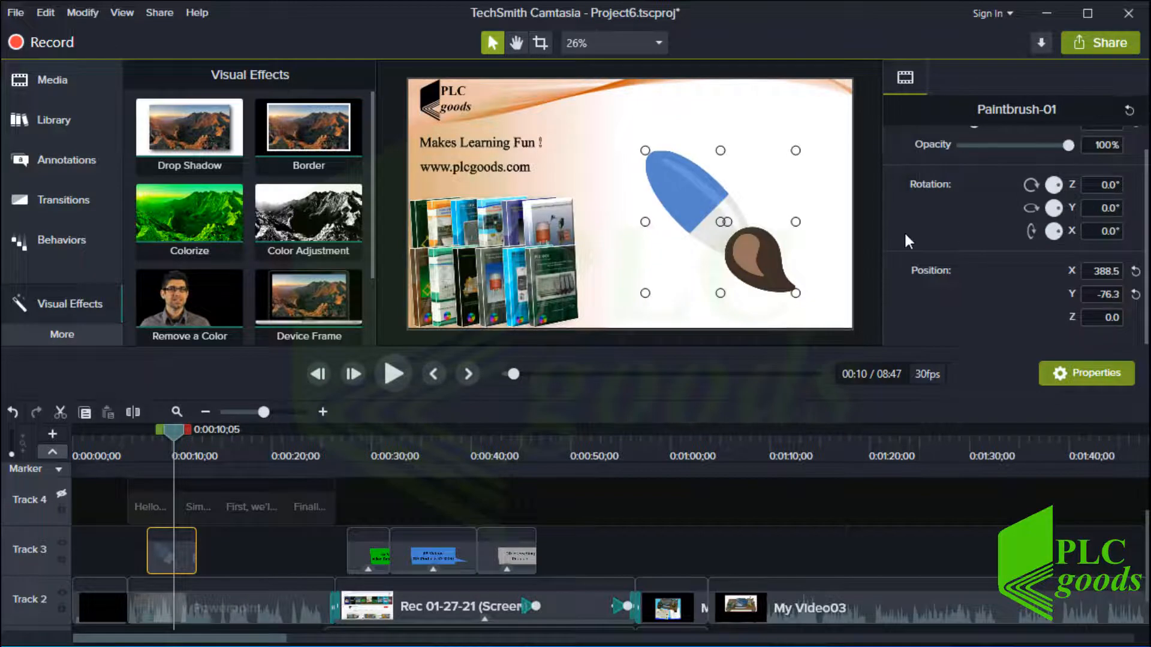
# Add Subscribe - 29881.mp4 from the New folder window in File Explorer to Track 3, after the paintbrush clip, and minimize the folder window
pyautogui.moveTo(374, 242); pyautogui.dragTo(375, 277)
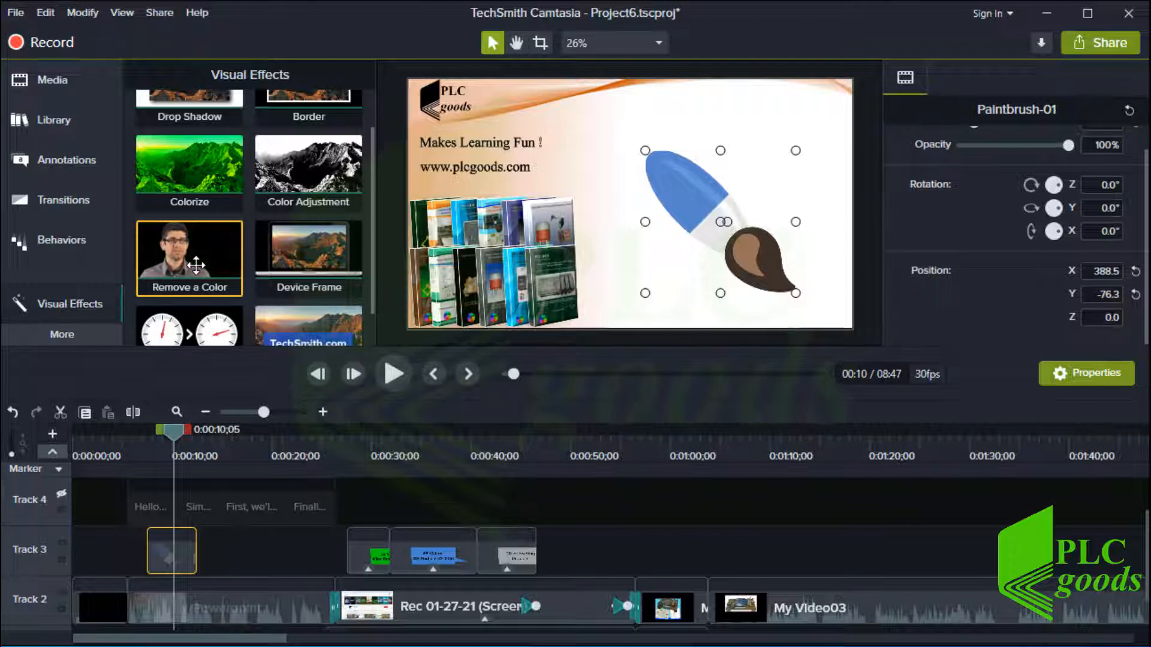
pyautogui.hotkey('alt', 'Tab')
pyautogui.hotkey('alt', 'Tab')
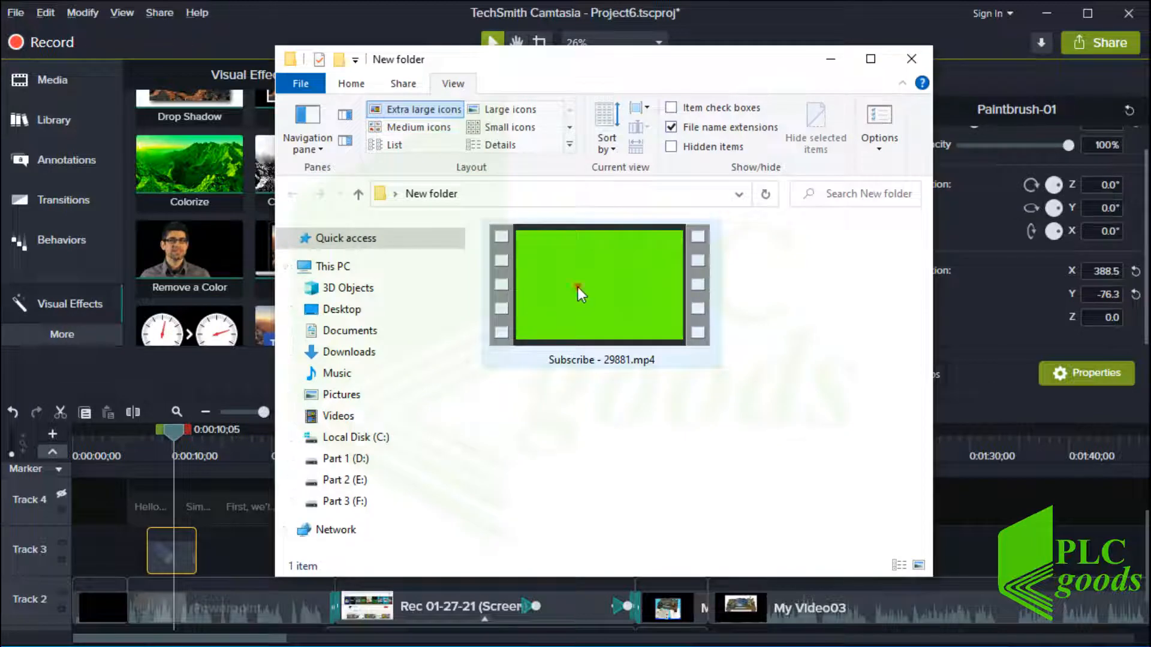
pyautogui.moveTo(577, 287); pyautogui.dragTo(228, 584)
pyautogui.click(830, 59)
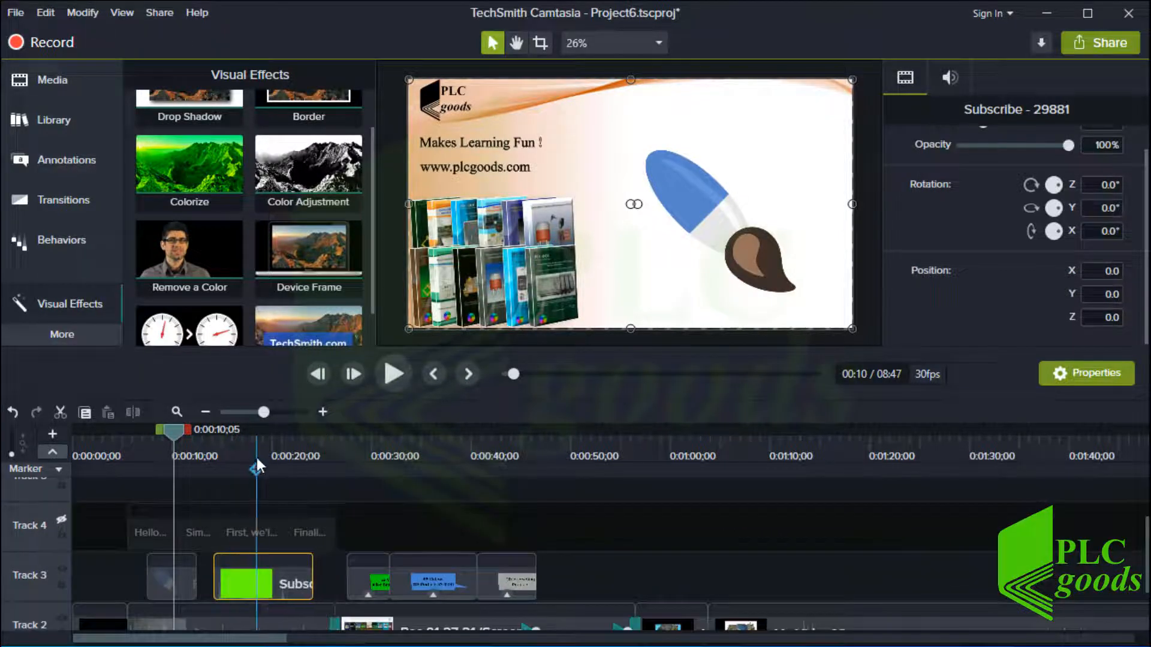
# Move the playhead to 0:00:19;06 and crop the Subscribe clip on all four sides closely around the subscribe graphics
pyautogui.click(257, 453)
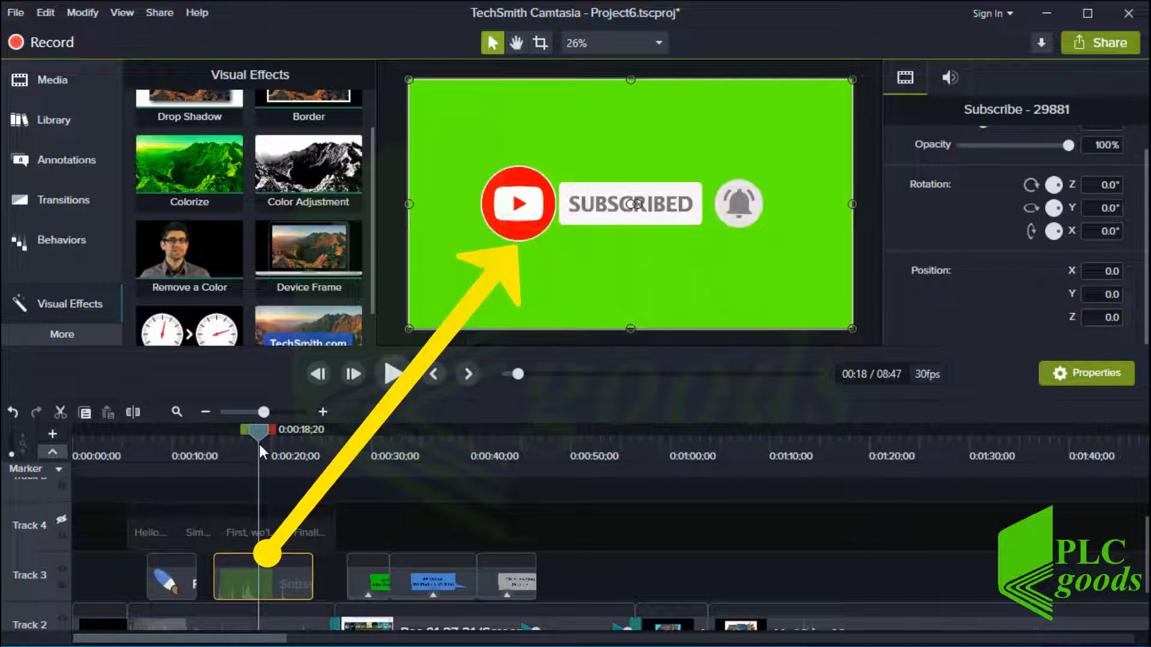
pyautogui.moveTo(259, 444); pyautogui.dragTo(264, 444)
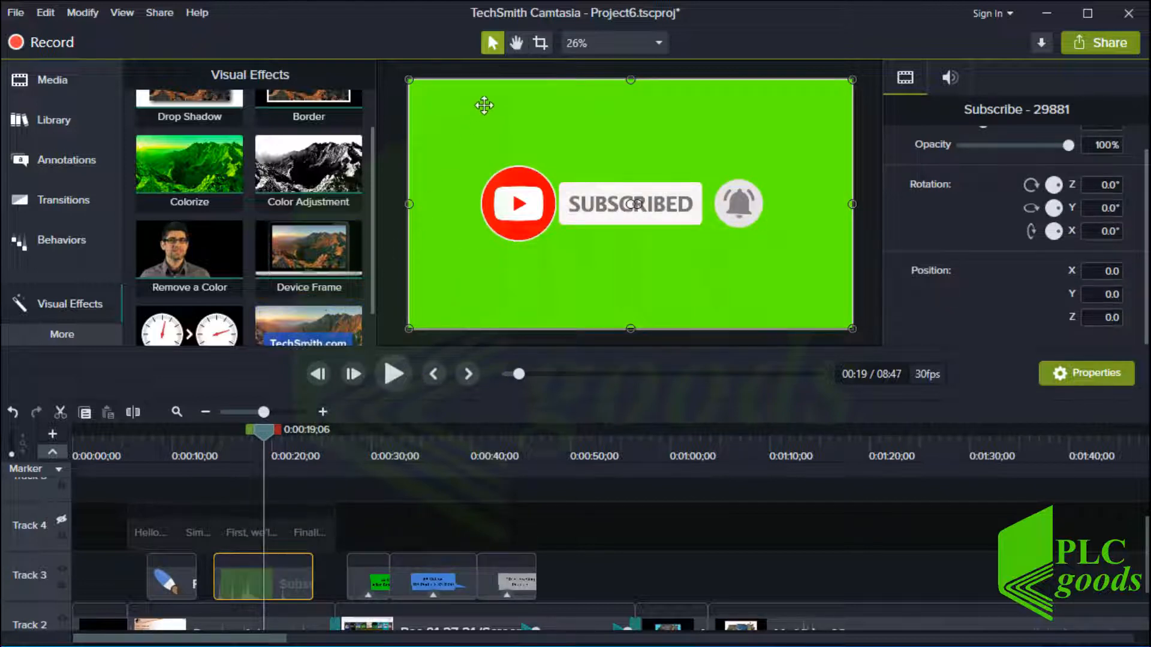
pyautogui.click(542, 43)
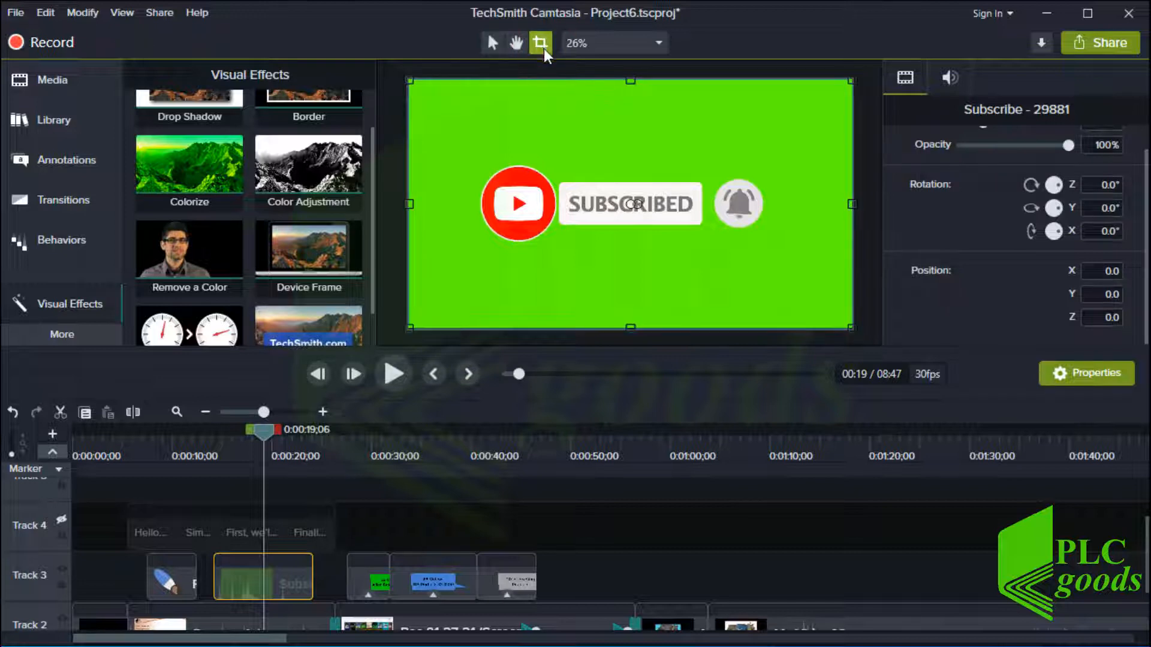
pyautogui.moveTo(631, 80); pyautogui.dragTo(631, 156)
pyautogui.moveTo(408, 241); pyautogui.dragTo(497, 247)
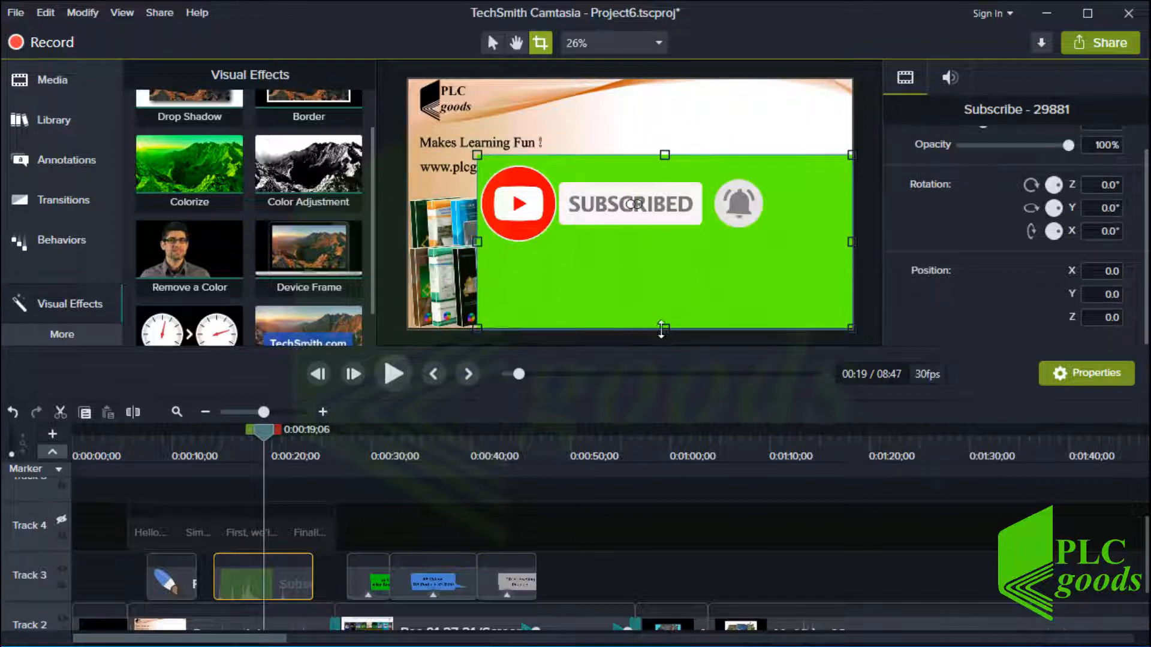
pyautogui.moveTo(662, 329); pyautogui.dragTo(662, 253)
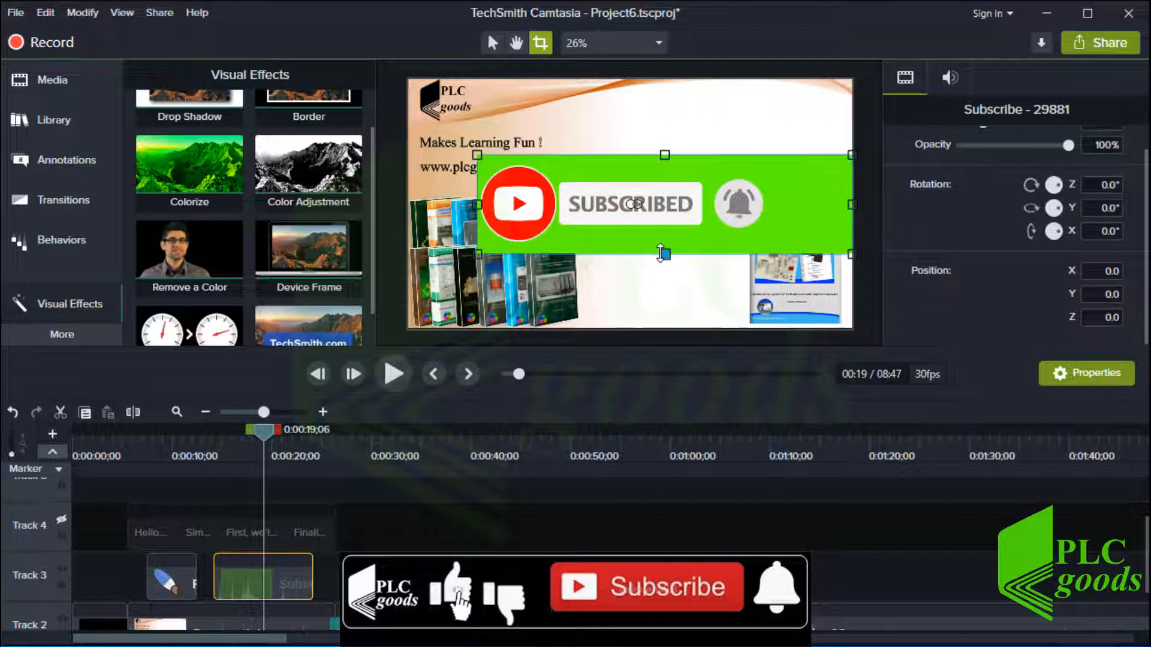
pyautogui.moveTo(851, 205); pyautogui.dragTo(781, 208)
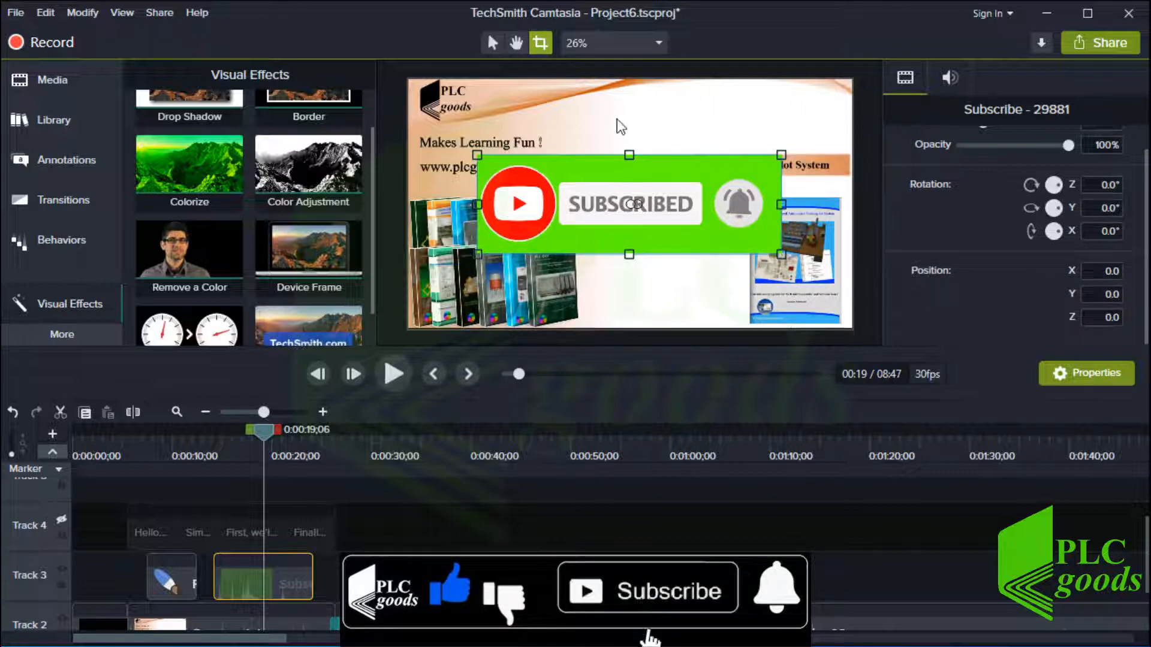
# Shrink the cropped Subscribe clip and place it in the lower-left corner of the slide, at about X -579.4, Y -415.6
pyautogui.click(493, 43)
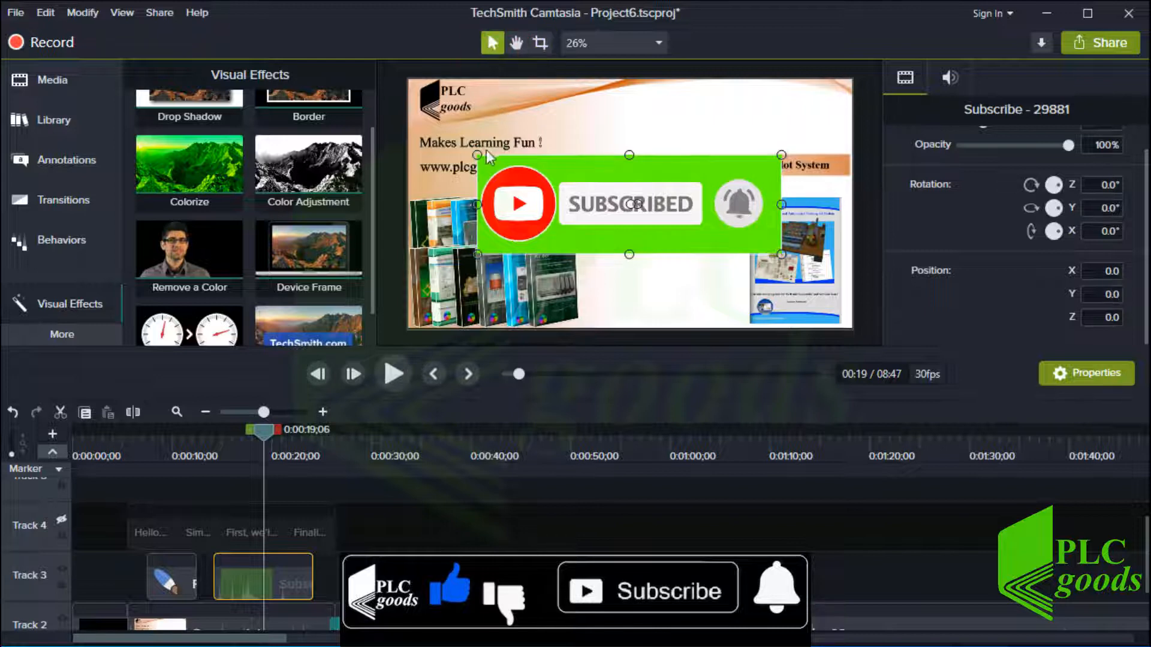
pyautogui.moveTo(477, 155); pyautogui.dragTo(585, 293)
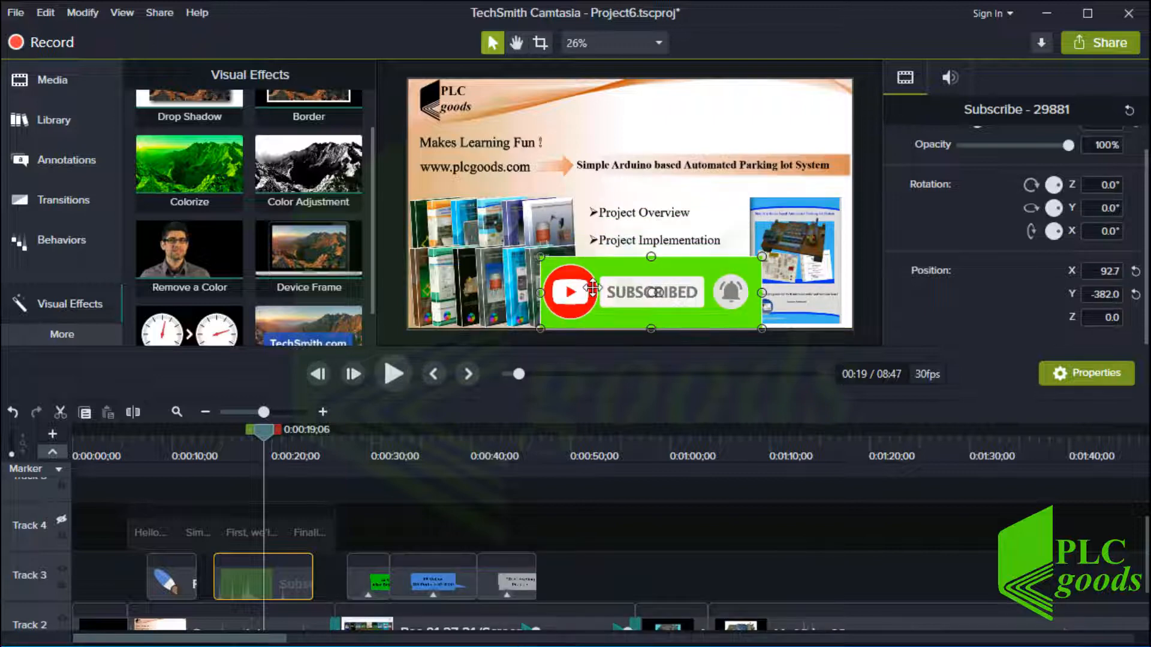
pyautogui.moveTo(541, 257); pyautogui.dragTo(463, 295)
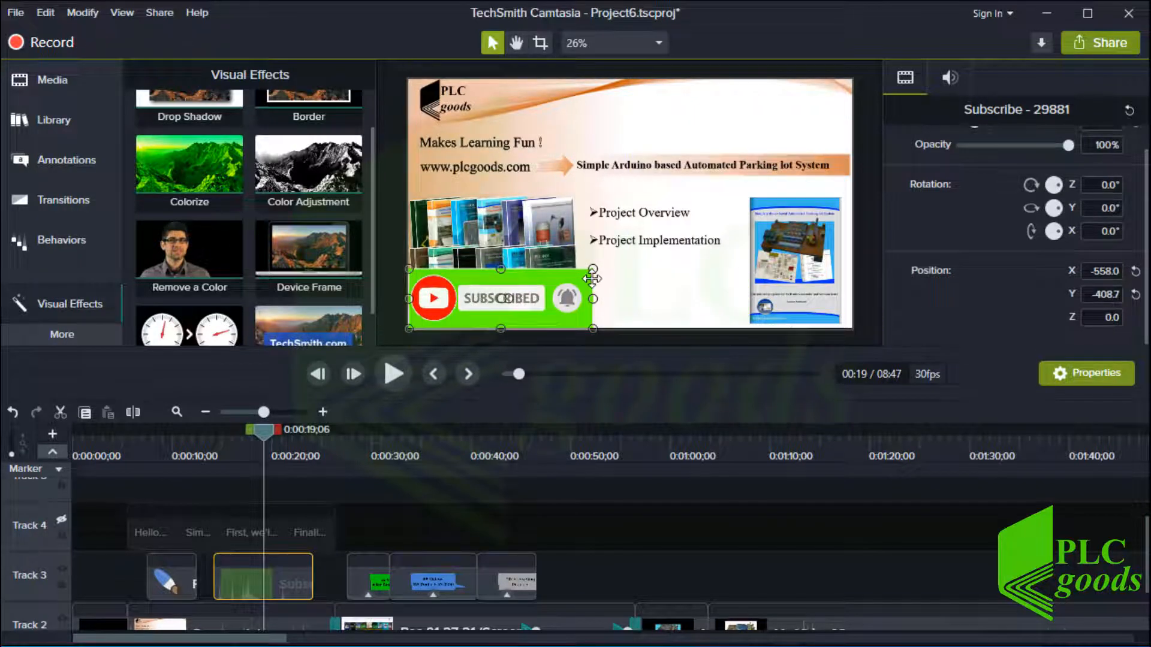
pyautogui.moveTo(586, 273); pyautogui.dragTo(576, 279)
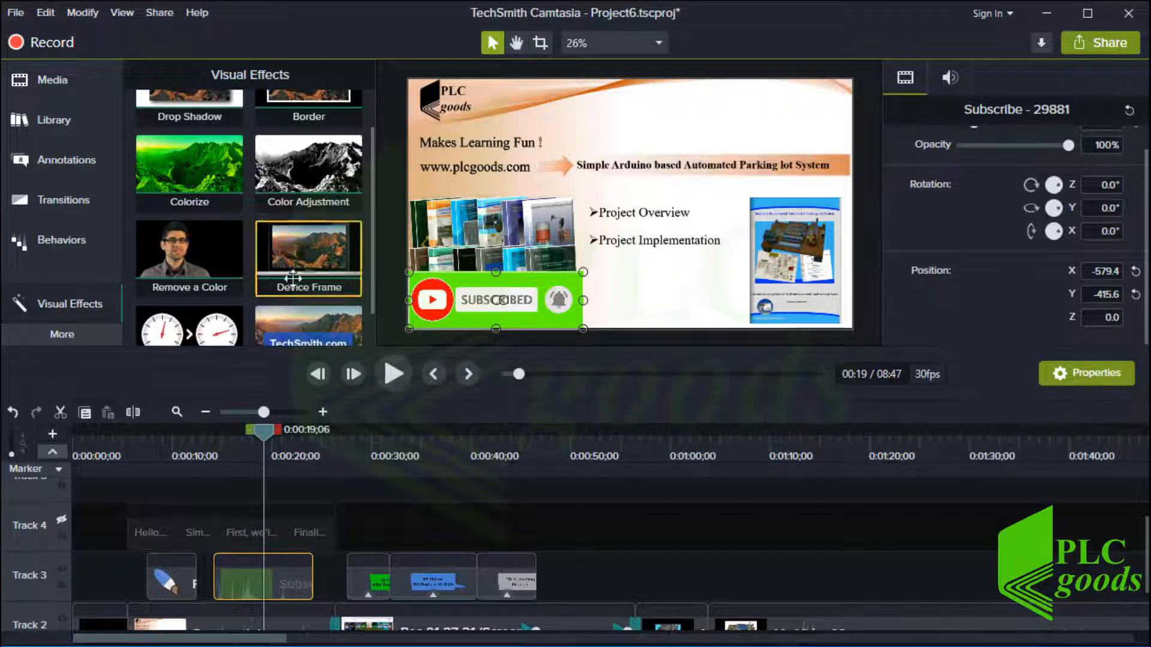
# Apply the Remove a Color effect to the Subscribe clip and sample its green background as the color to remove
pyautogui.moveTo(202, 262); pyautogui.dragTo(469, 316)
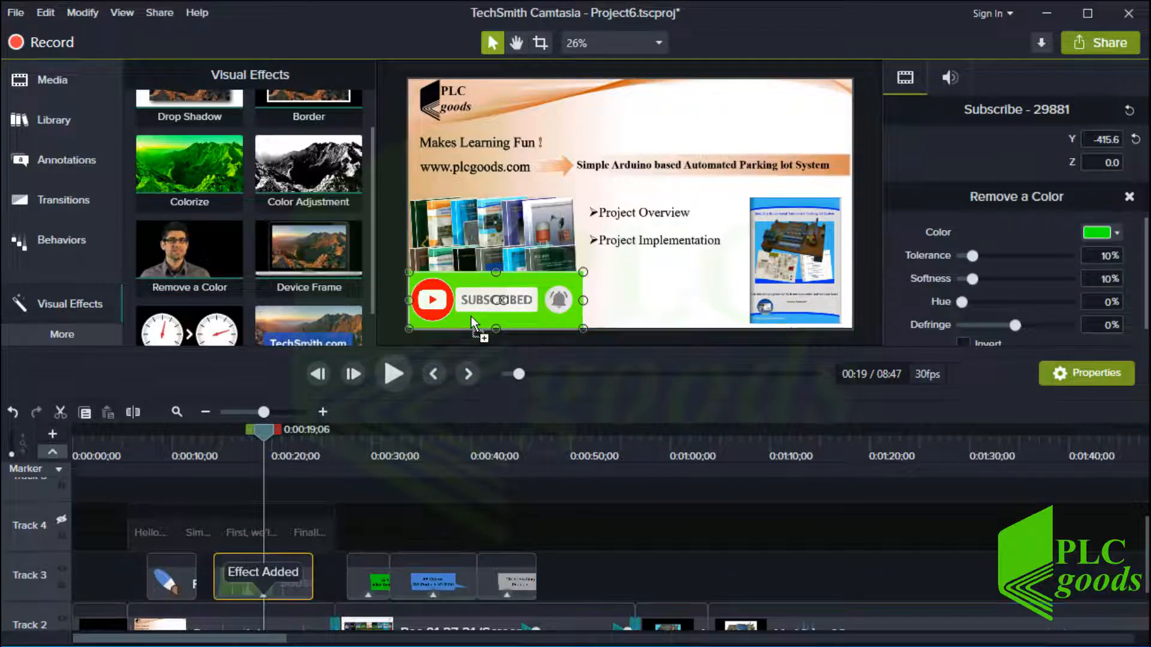
pyautogui.click(1094, 232)
pyautogui.click(1115, 278)
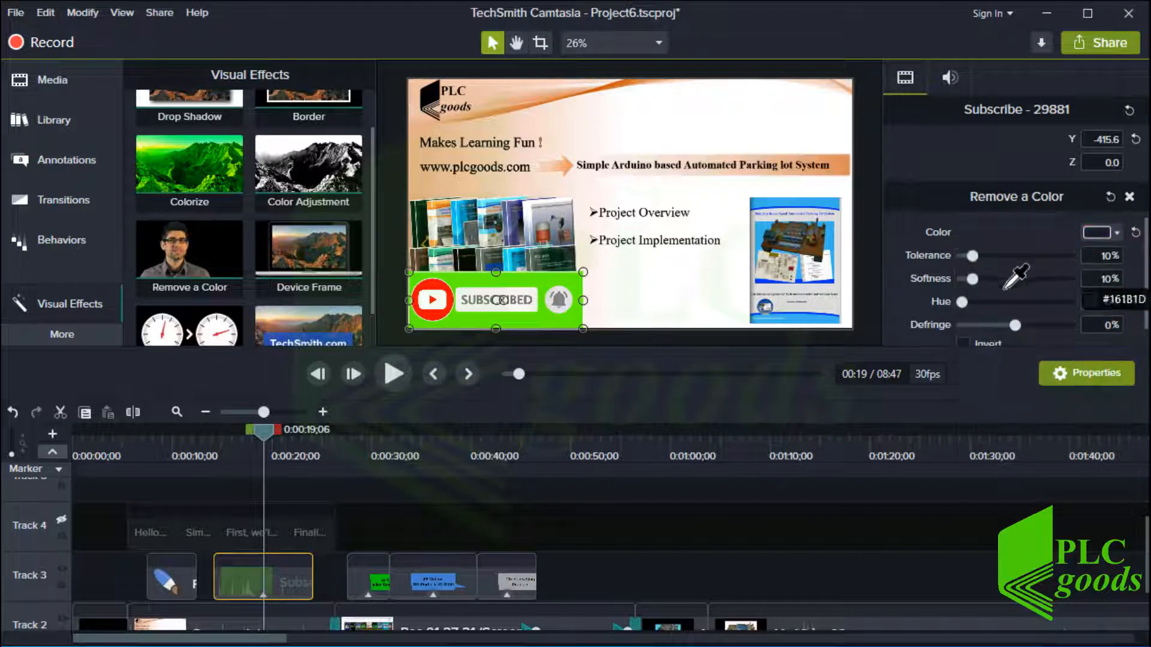
pyautogui.click(546, 316)
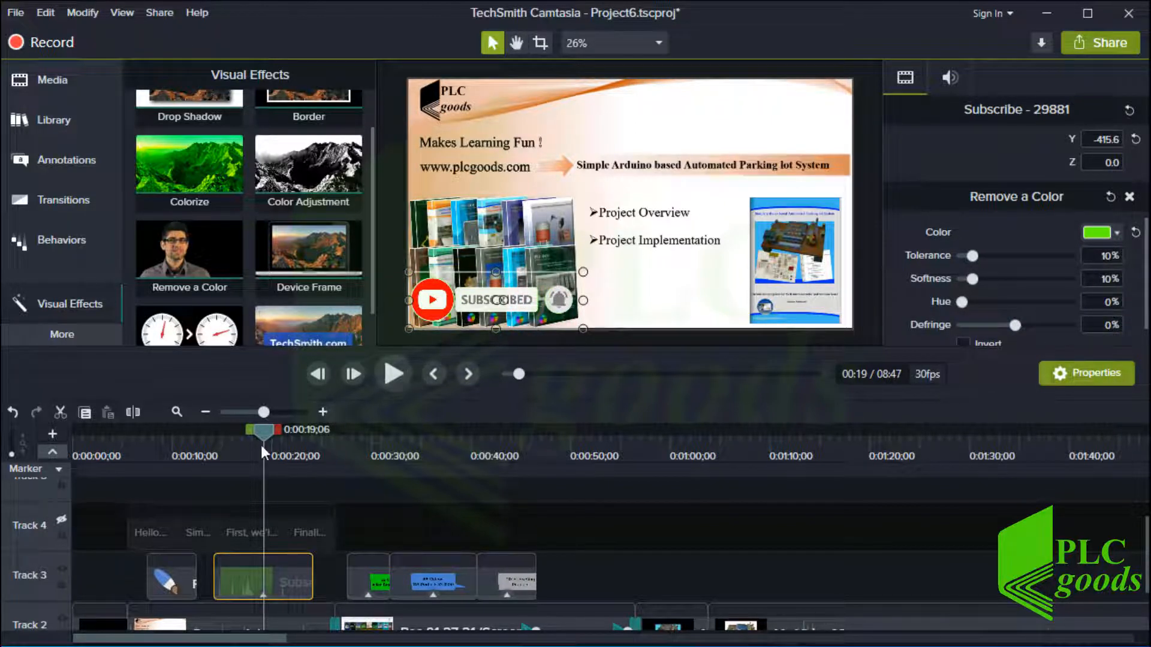
# Play the timeline from 0:00:14;11 through the end of the Subscribe clip to check the background removal
pyautogui.click(215, 442)
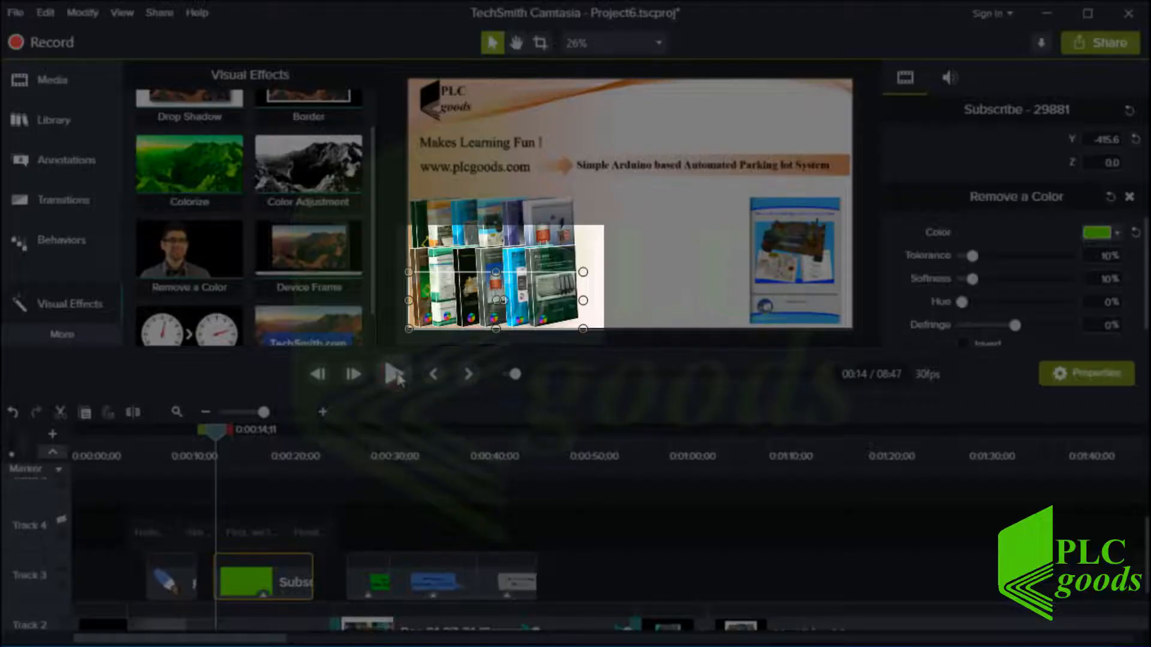
pyautogui.click(395, 375)
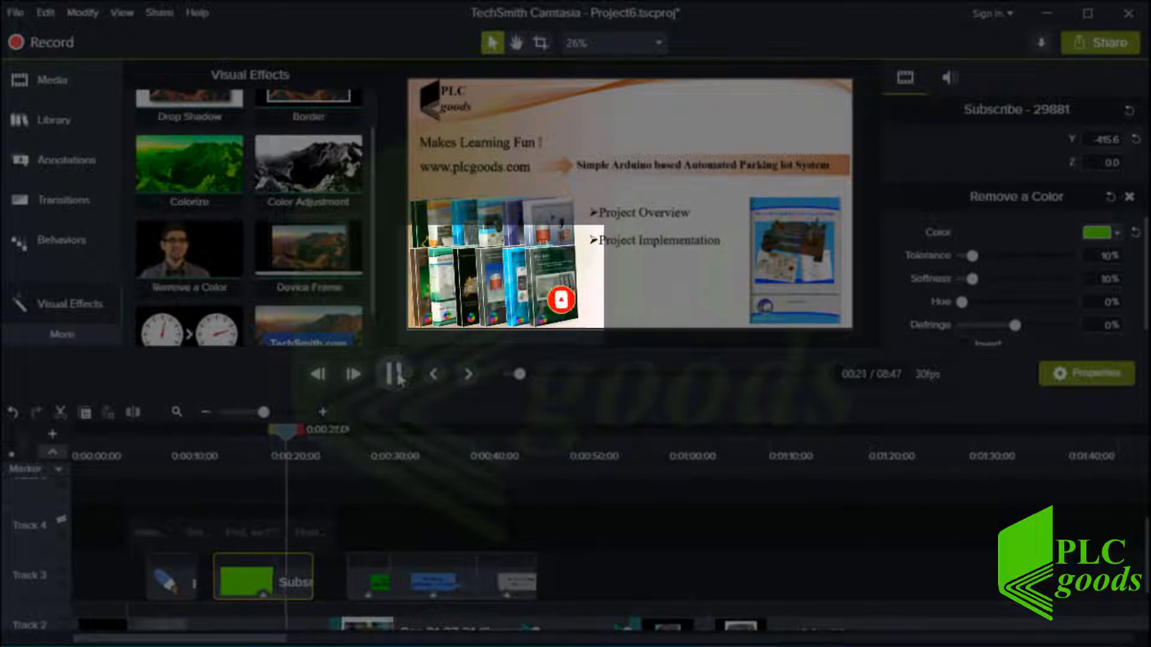
pyautogui.click(396, 376)
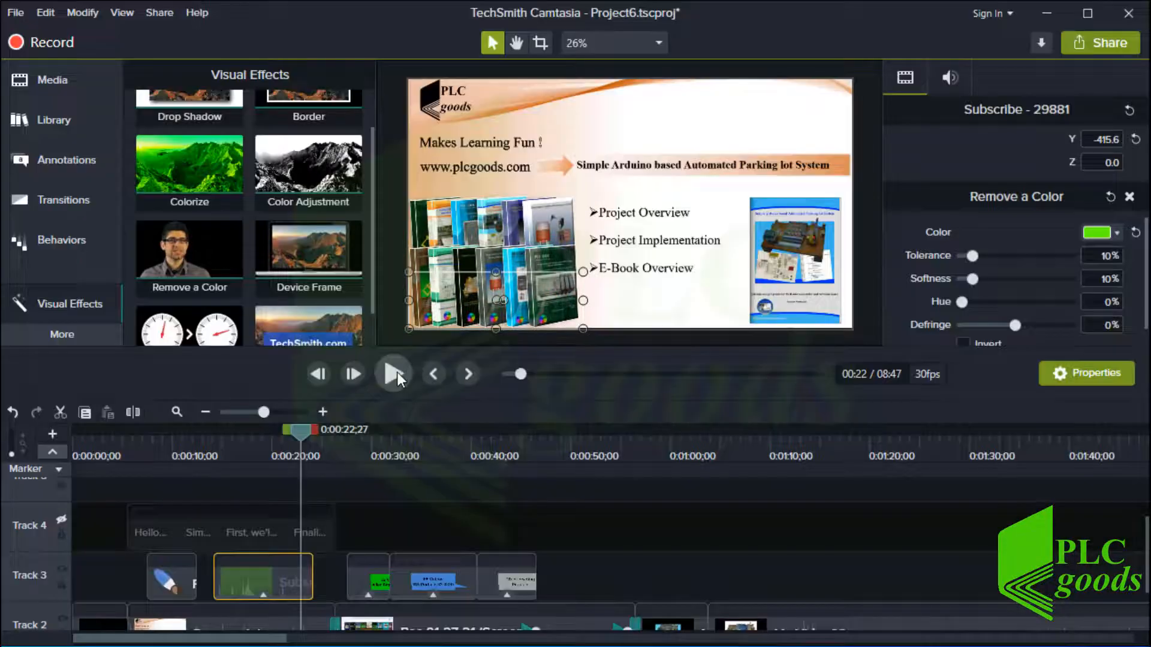
# Move the playhead to 0:00:19;24 and sample the red of the clip's round icon as the color to remove
pyautogui.click(269, 437)
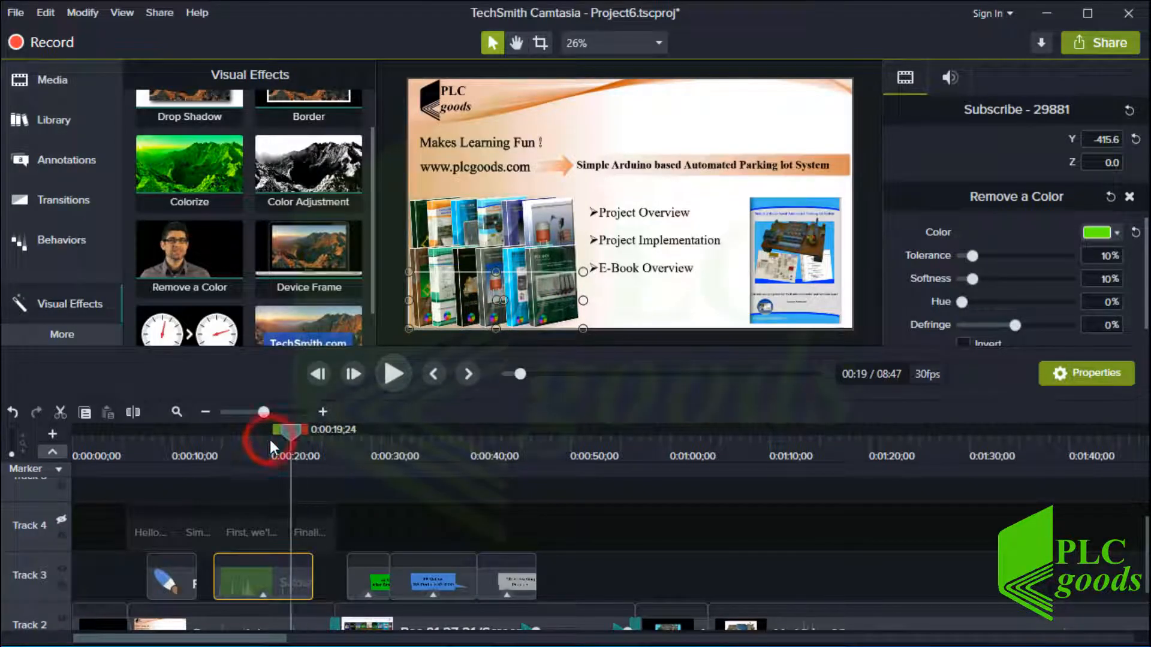
pyautogui.click(1113, 229)
pyautogui.click(1113, 279)
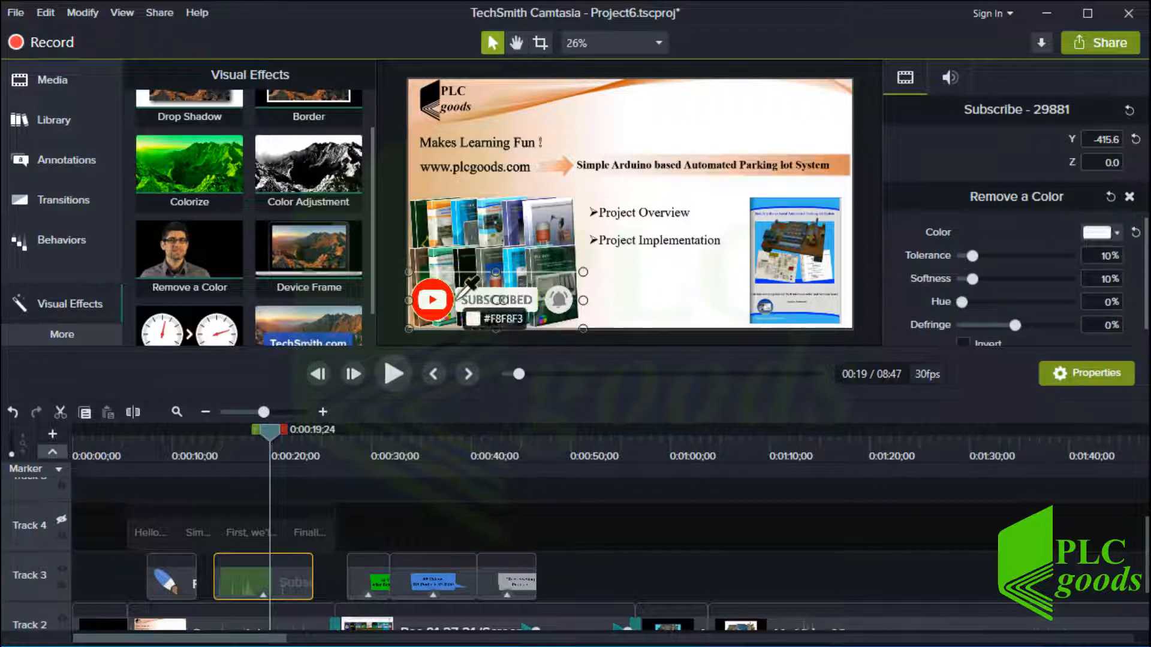
pyautogui.click(454, 288)
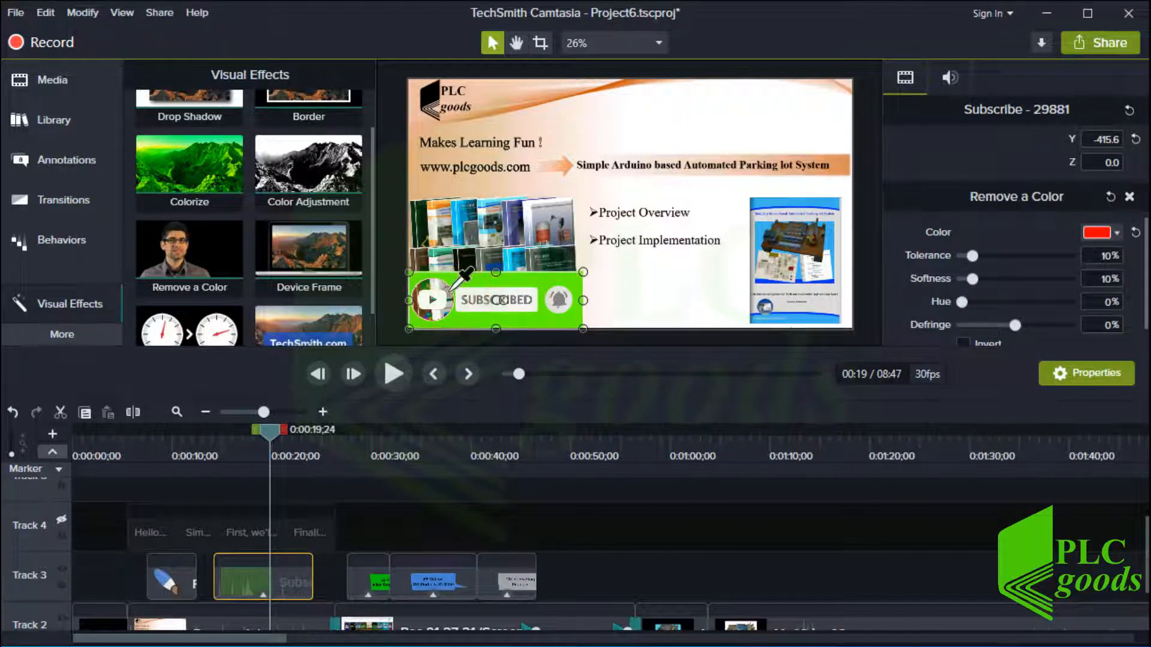
# Sample the Subscribe clip's green background again as the color to remove
pyautogui.click(1116, 234)
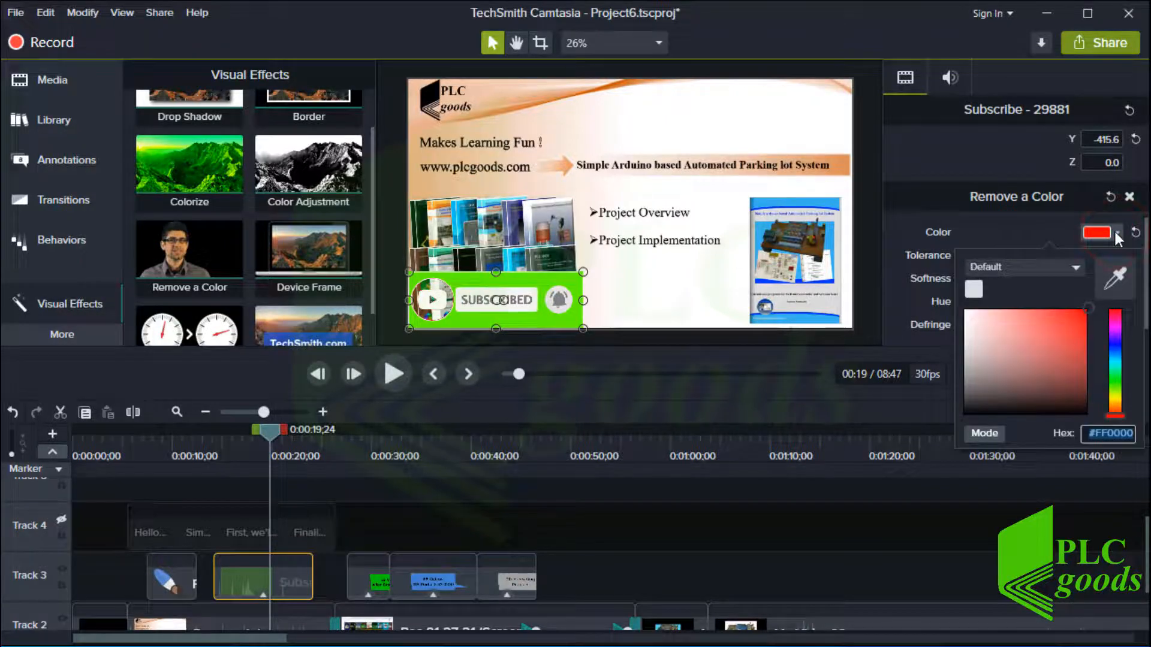
pyautogui.click(1115, 277)
pyautogui.click(540, 312)
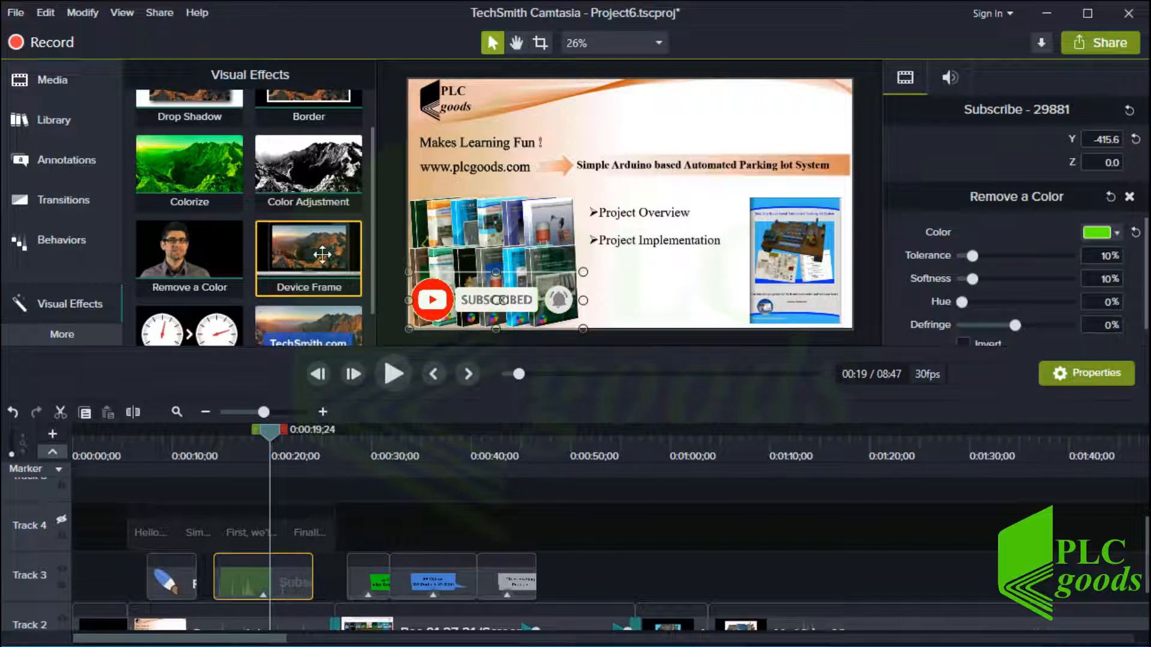
# Apply the Device Frame effect to the paintbrush clip and, with the playhead at 0:00:10;16, enlarge it over the blank half of the slide
pyautogui.moveTo(322, 254)
pyautogui.mouseDown()
pyautogui.moveTo(300, 281)
pyautogui.moveTo(180, 583)
pyautogui.mouseUp()
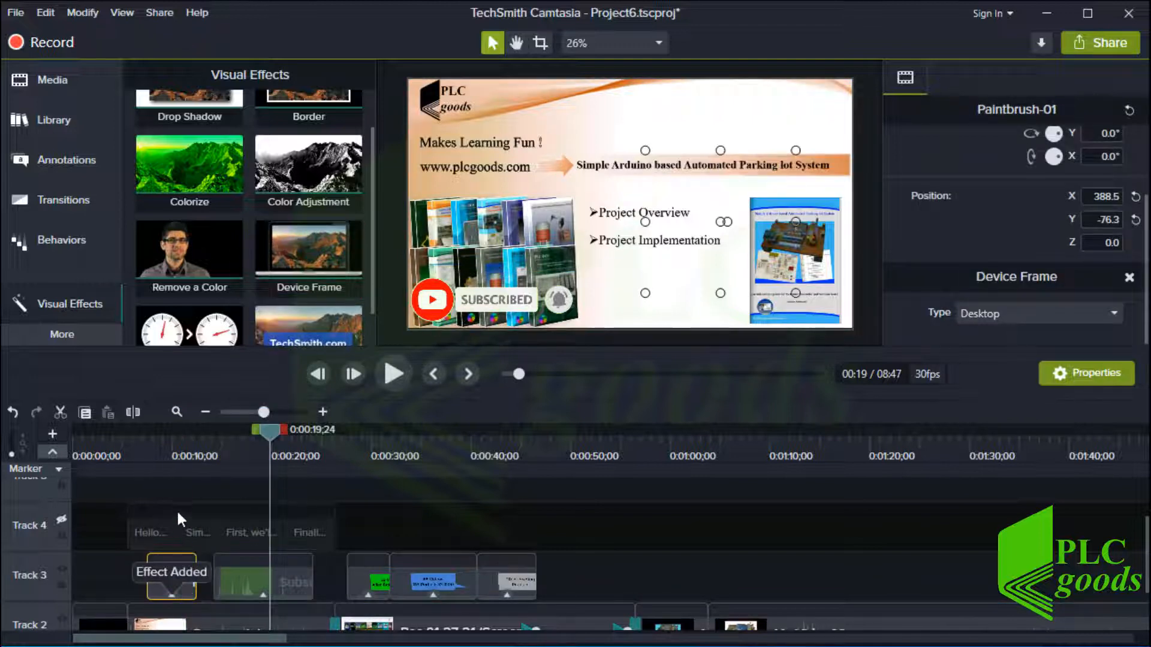
pyautogui.click(178, 448)
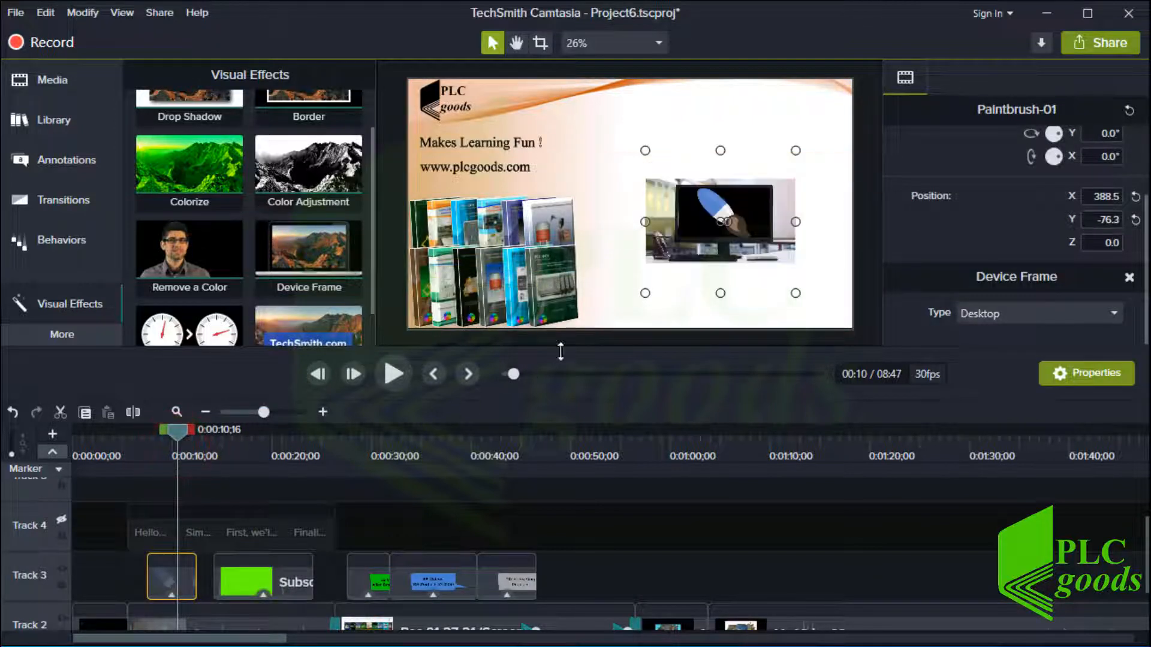
pyautogui.moveTo(646, 294); pyautogui.dragTo(589, 316)
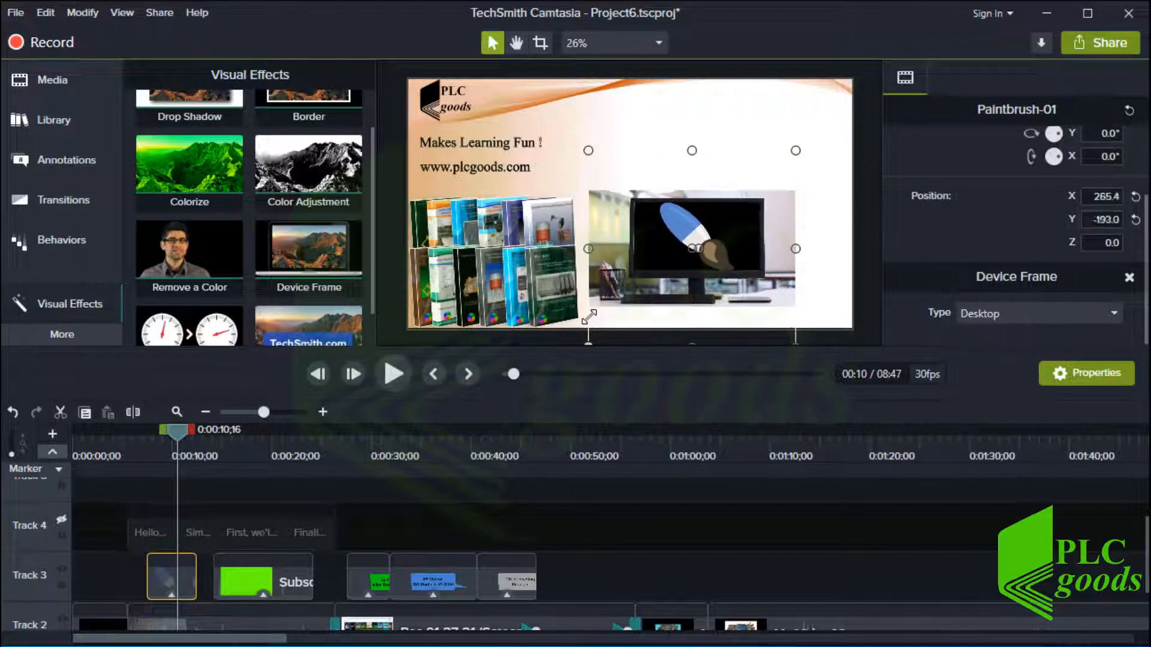
pyautogui.moveTo(795, 151); pyautogui.dragTo(842, 105)
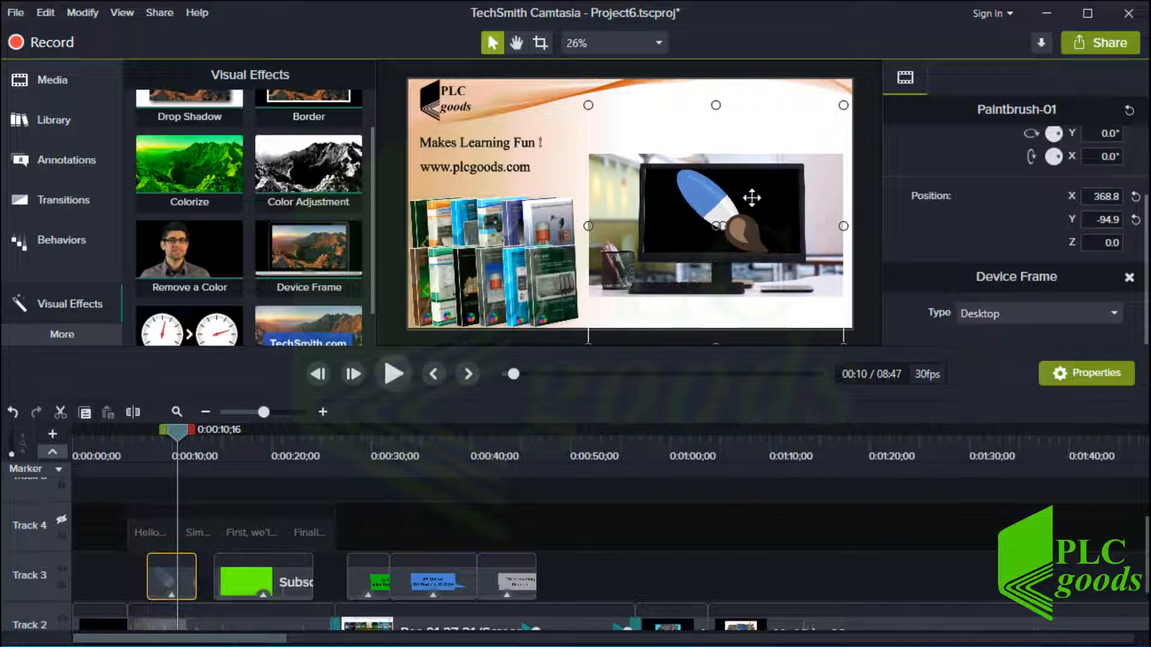
# Try the iPhone device frame on the paintbrush, and switch the frame type to MacBook Pro
pyautogui.click(971, 315)
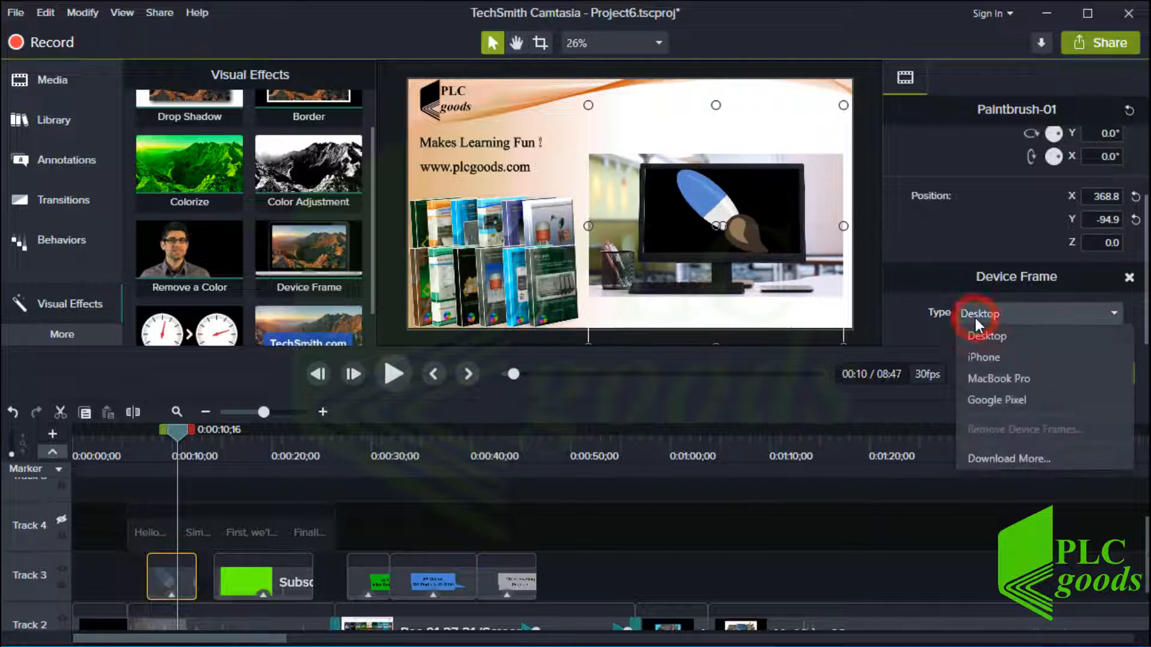
pyautogui.click(983, 357)
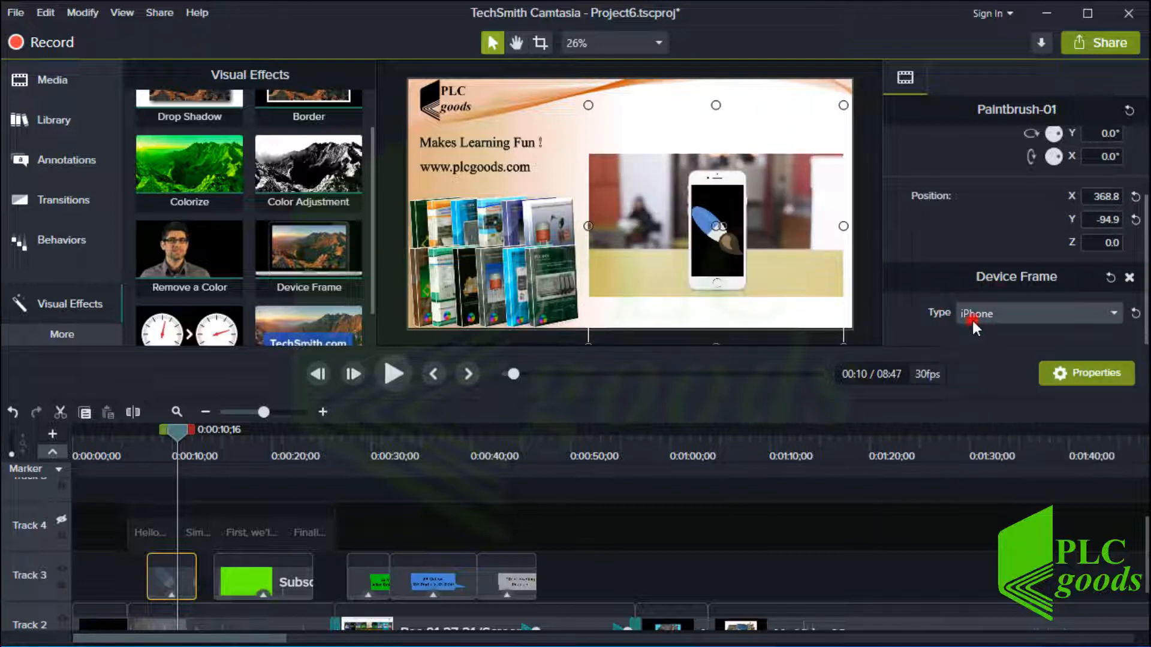
pyautogui.click(972, 316)
pyautogui.click(984, 376)
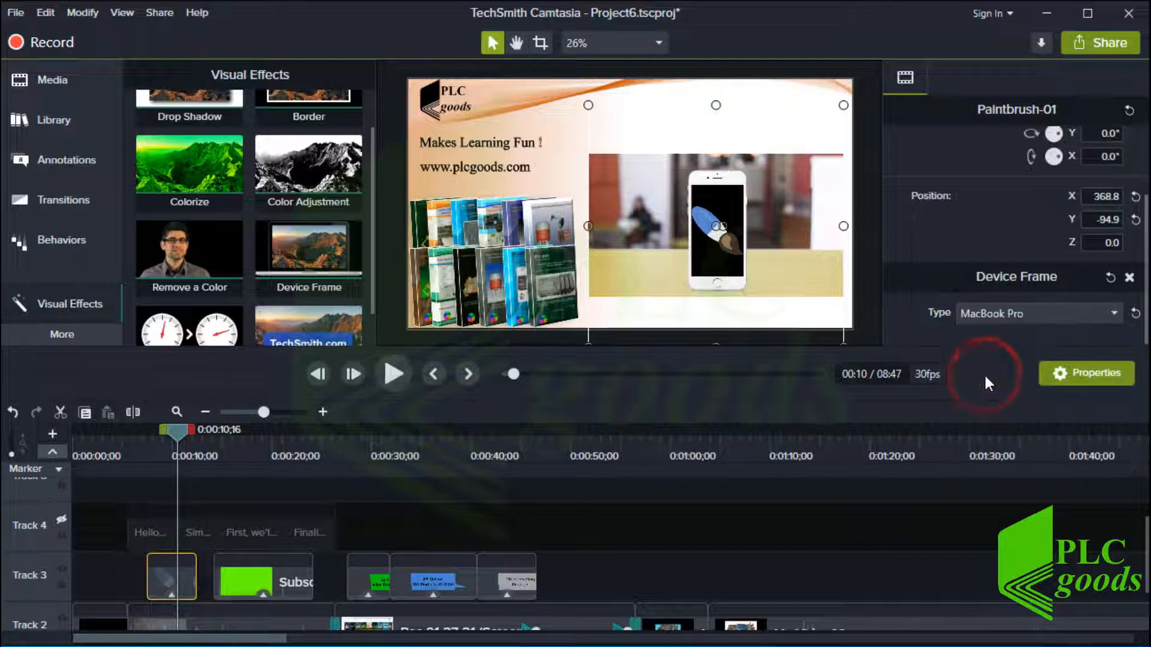
# Open the TechSmith Assets page in the web browser to view more downloadable device frames
pyautogui.click(987, 314)
pyautogui.click(1000, 460)
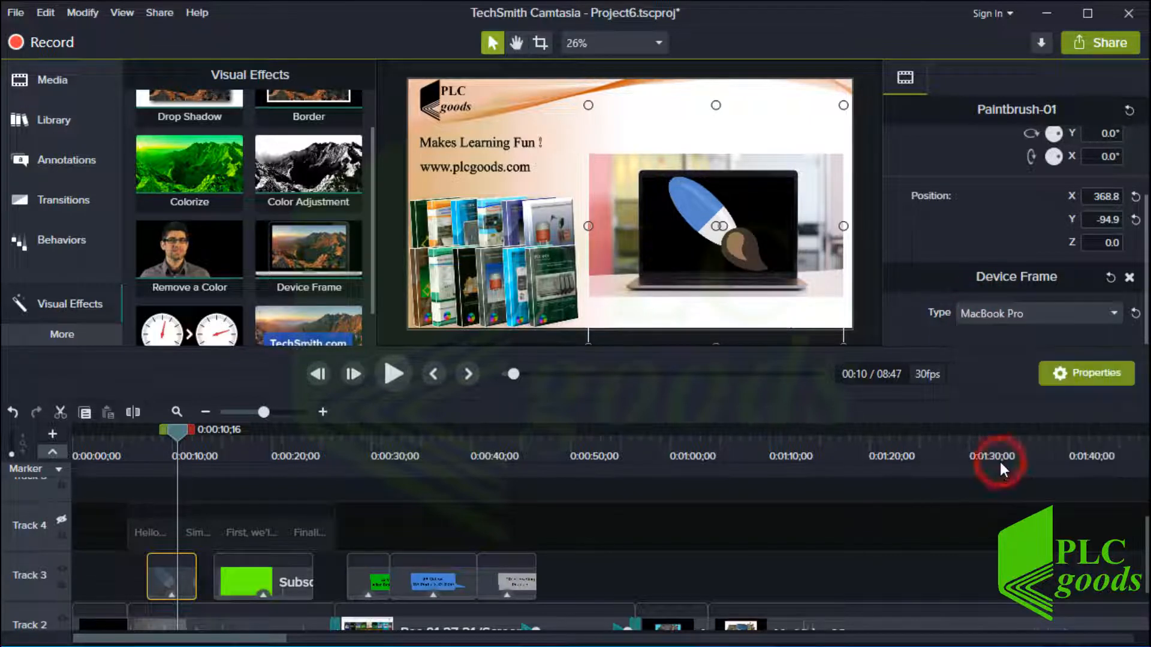
pyautogui.moveTo(362, 403)
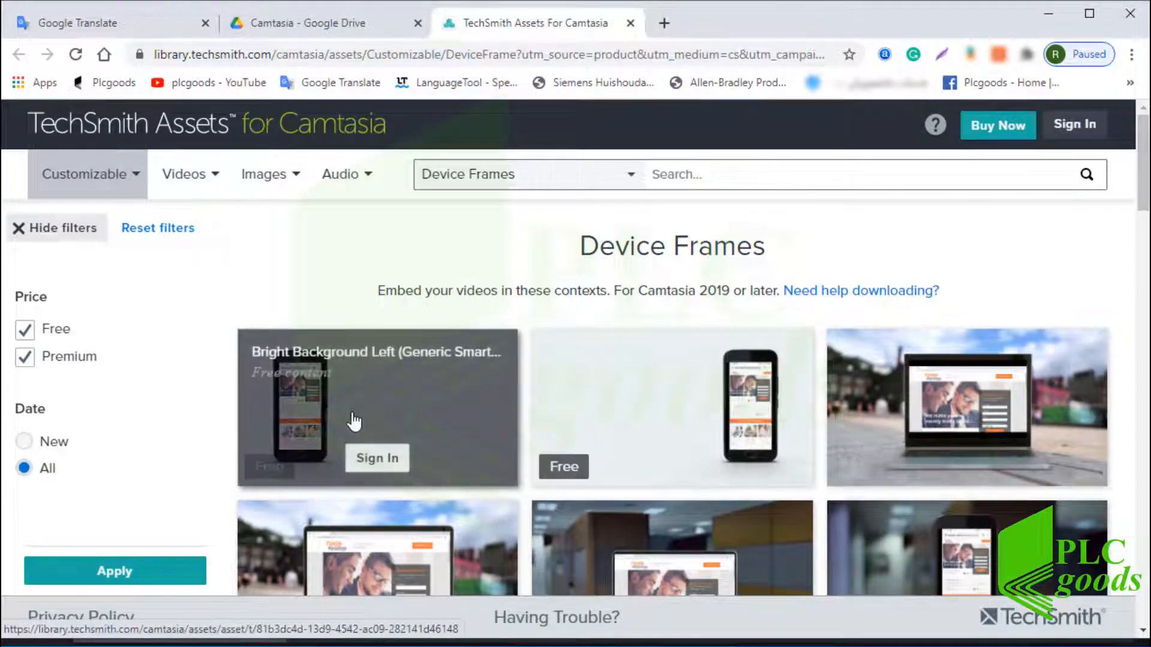
# Look through the device frames offered on the TechSmith Assets page and return to Camtasia by closing the browser
pyautogui.scroll(-1, 621, 405)
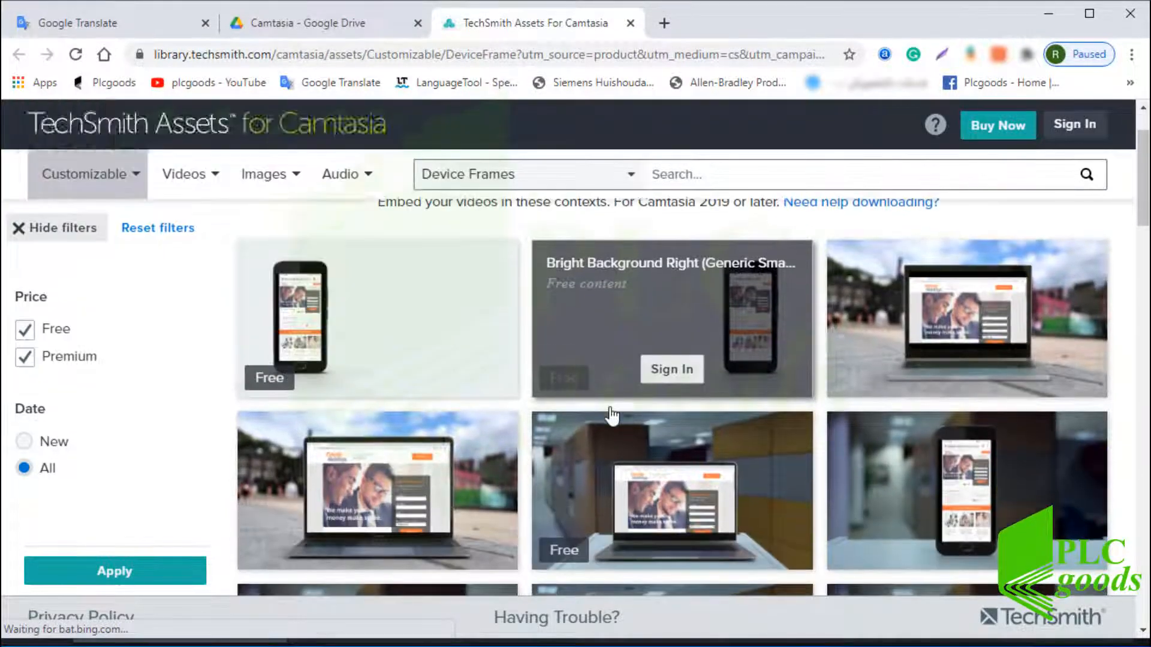
pyautogui.scroll(-1, 611, 414)
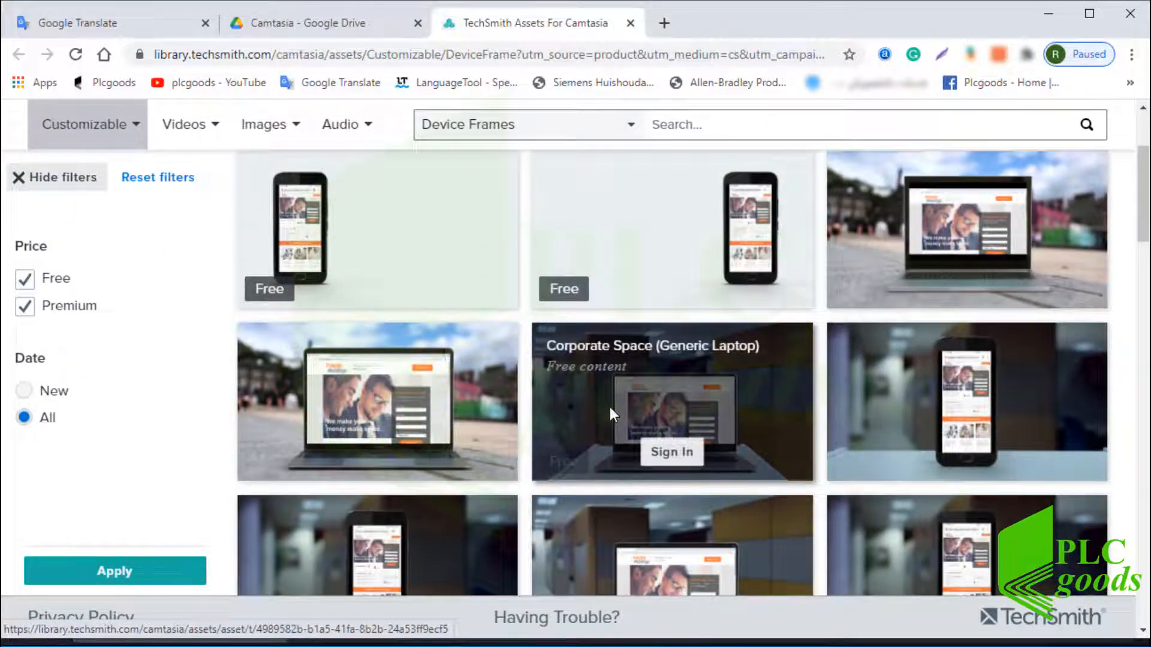
pyautogui.scroll(-2, 609, 407)
pyautogui.moveTo(609, 404)
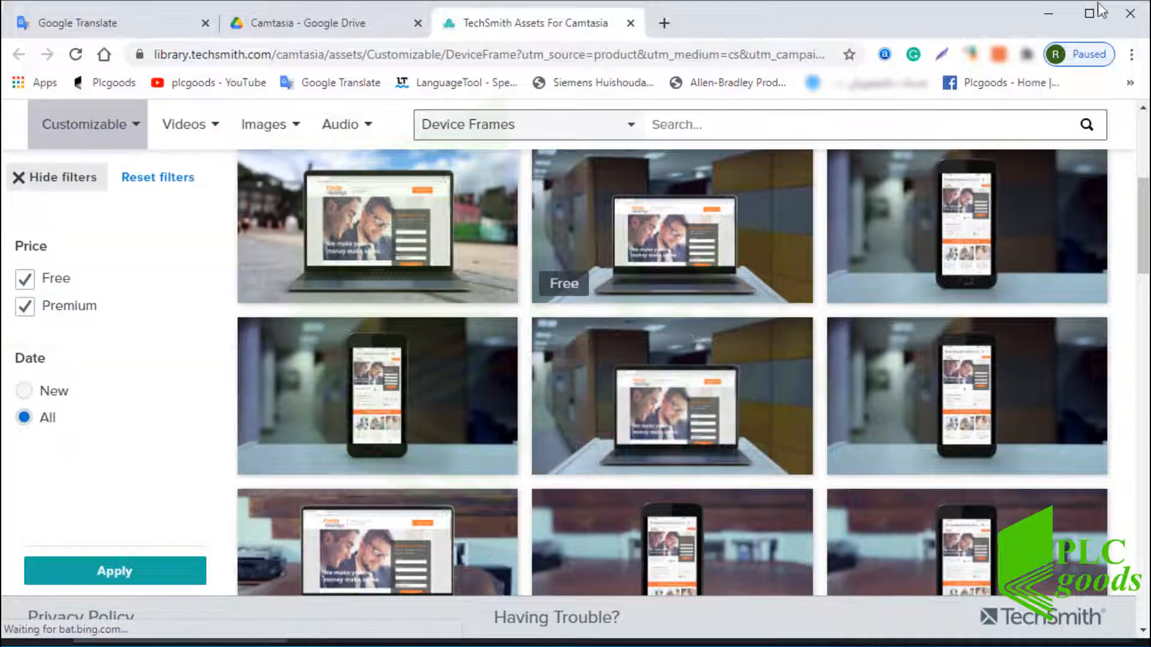
pyautogui.click(1120, 18)
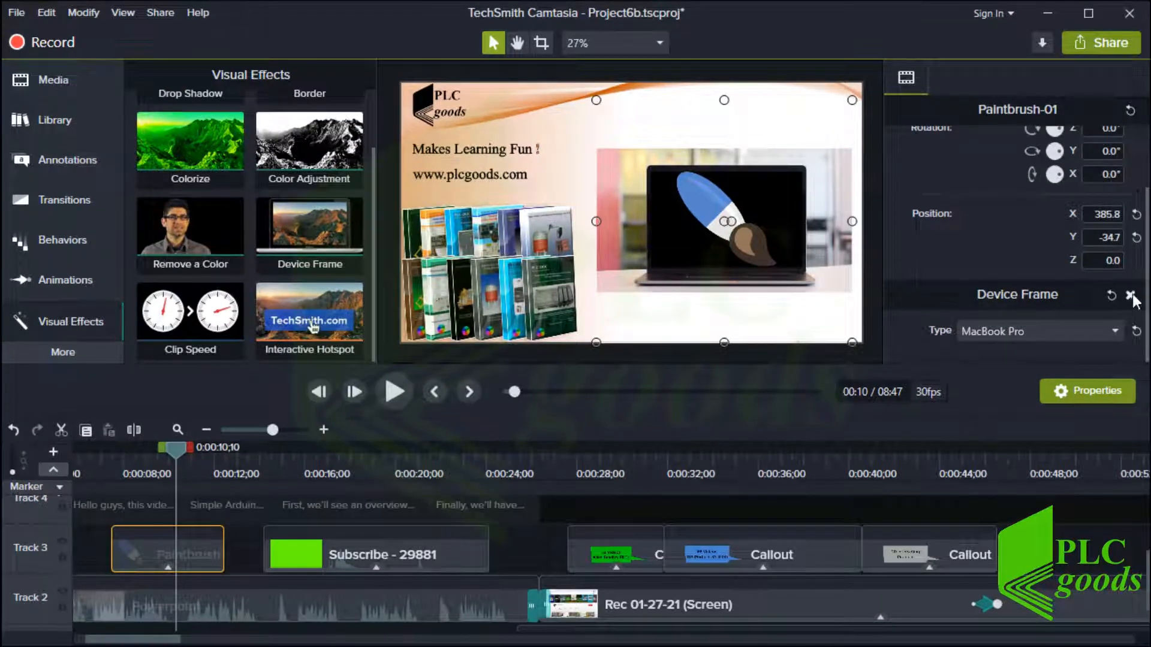
# Remove the Device Frame effect from the paintbrush and delete the paintbrush clip from the project
pyautogui.click(1131, 295)
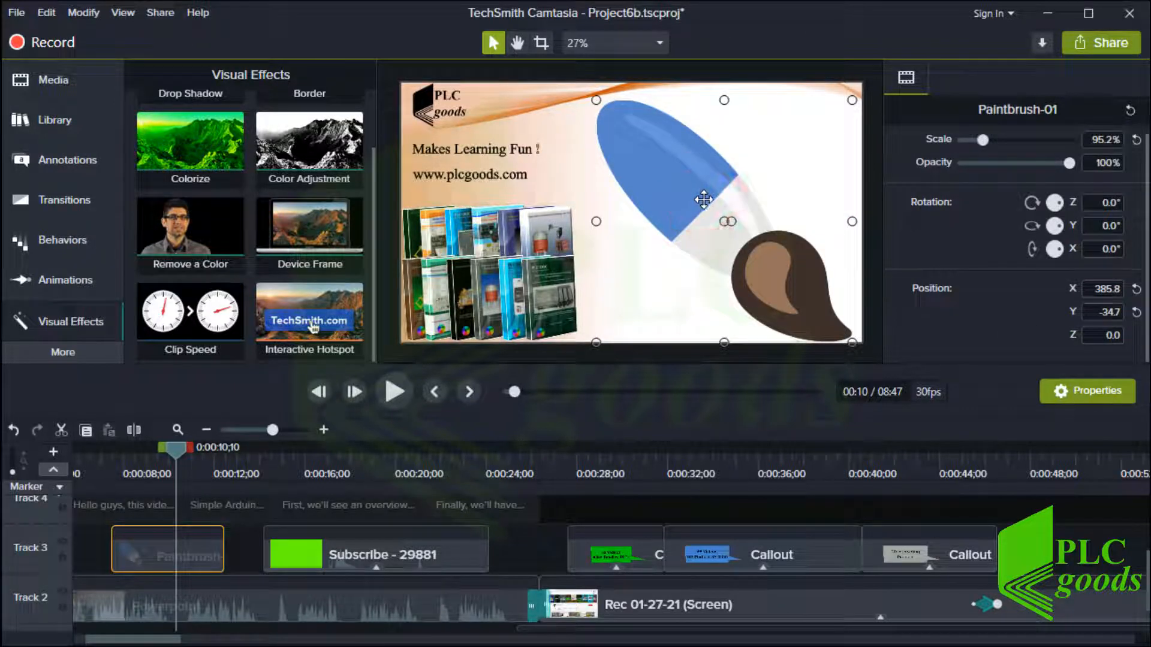
pyautogui.press('Delete')
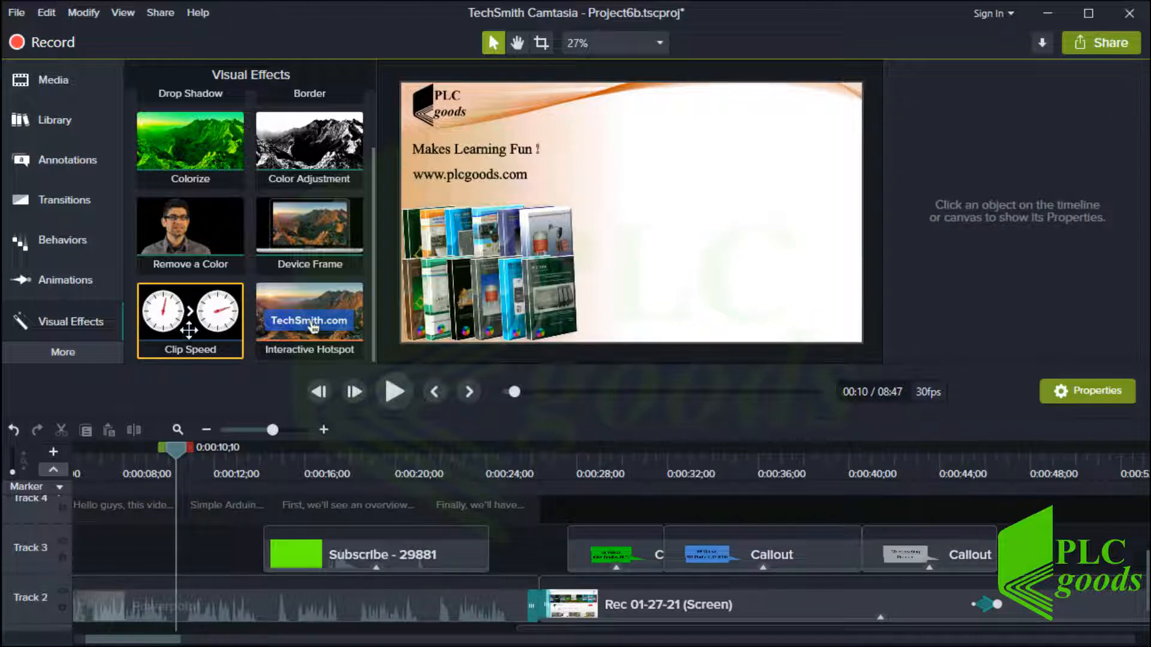
# Review the available audio effects, including Clip Speed, and return to the visual effects
pyautogui.click(87, 355)
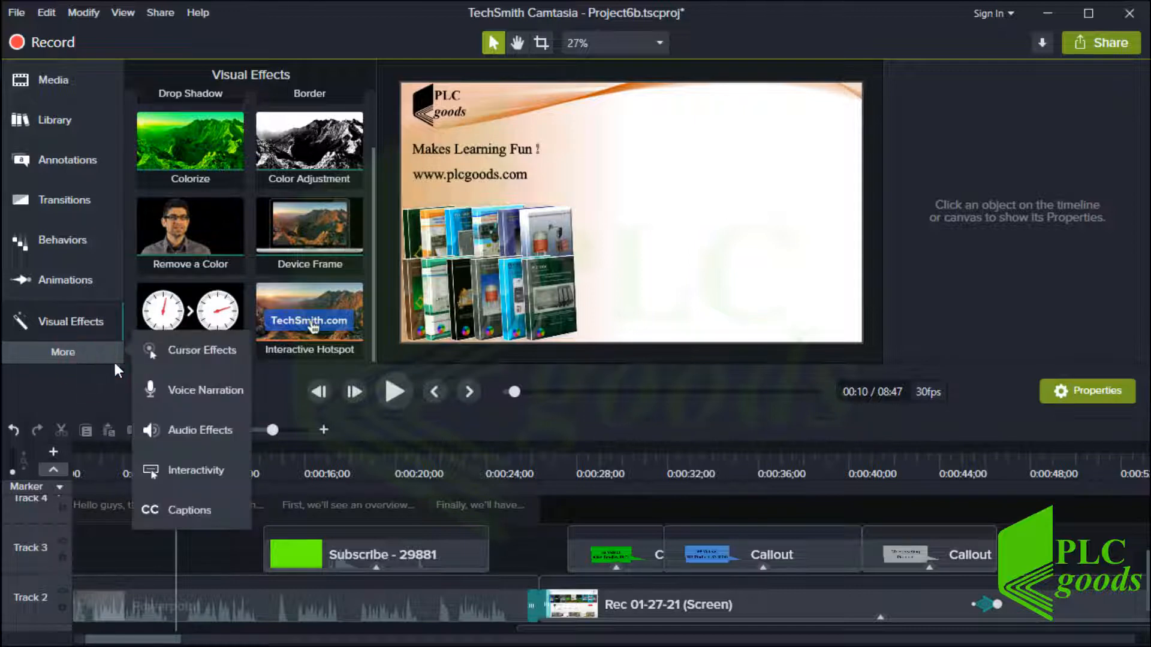
pyautogui.click(174, 430)
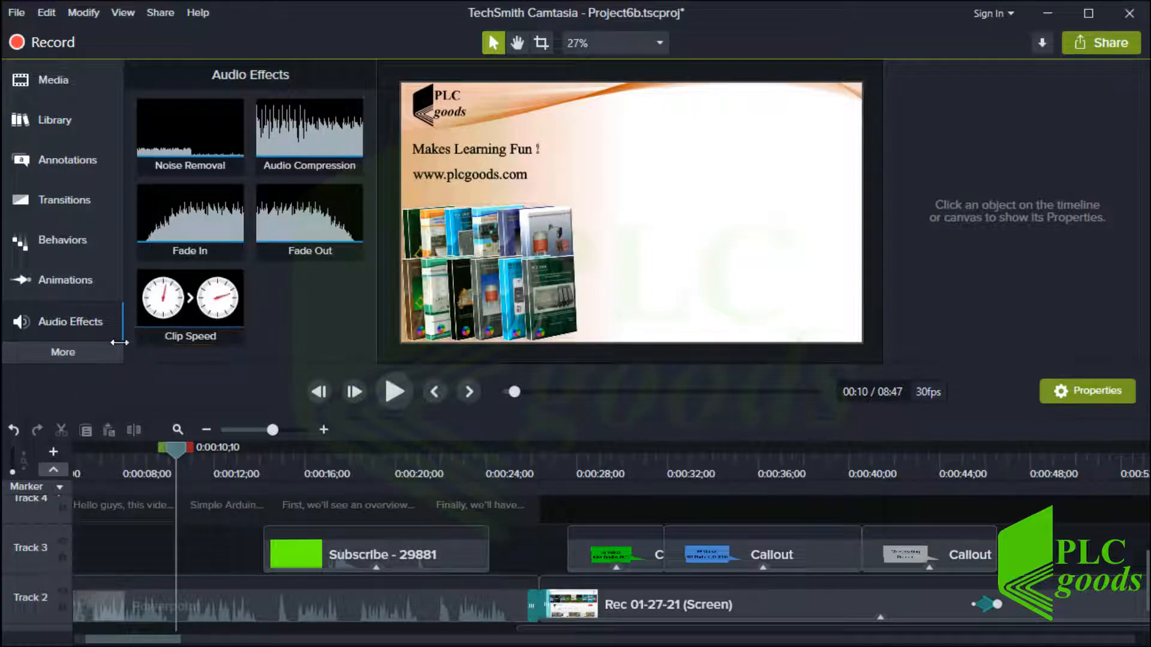
pyautogui.click(85, 353)
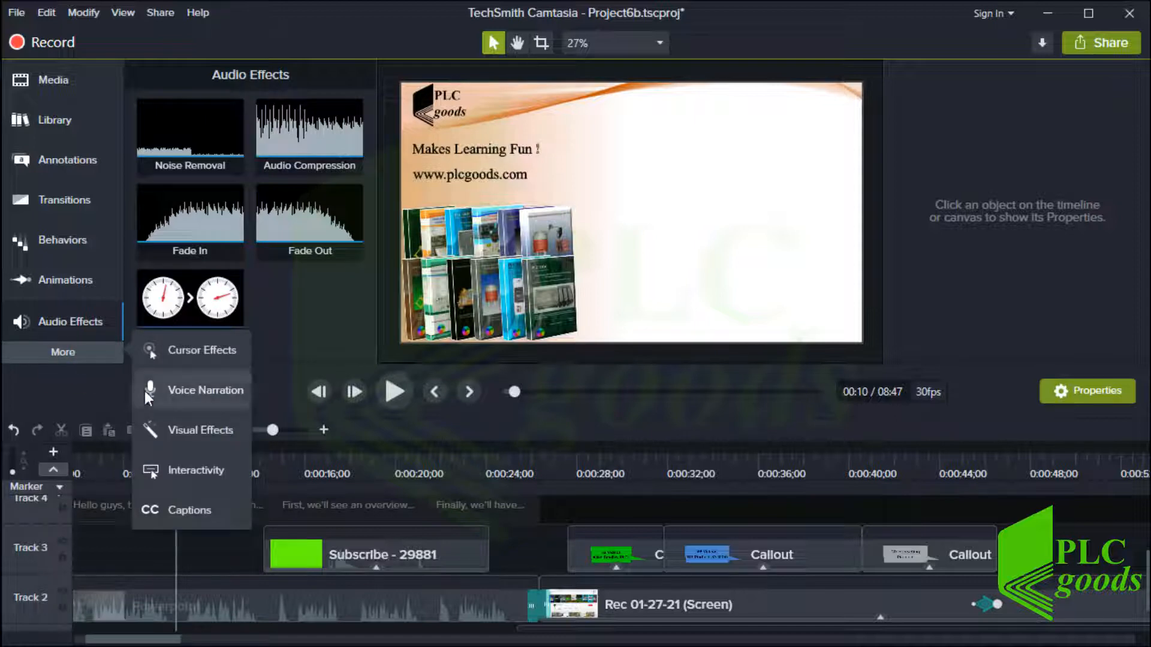
pyautogui.click(178, 428)
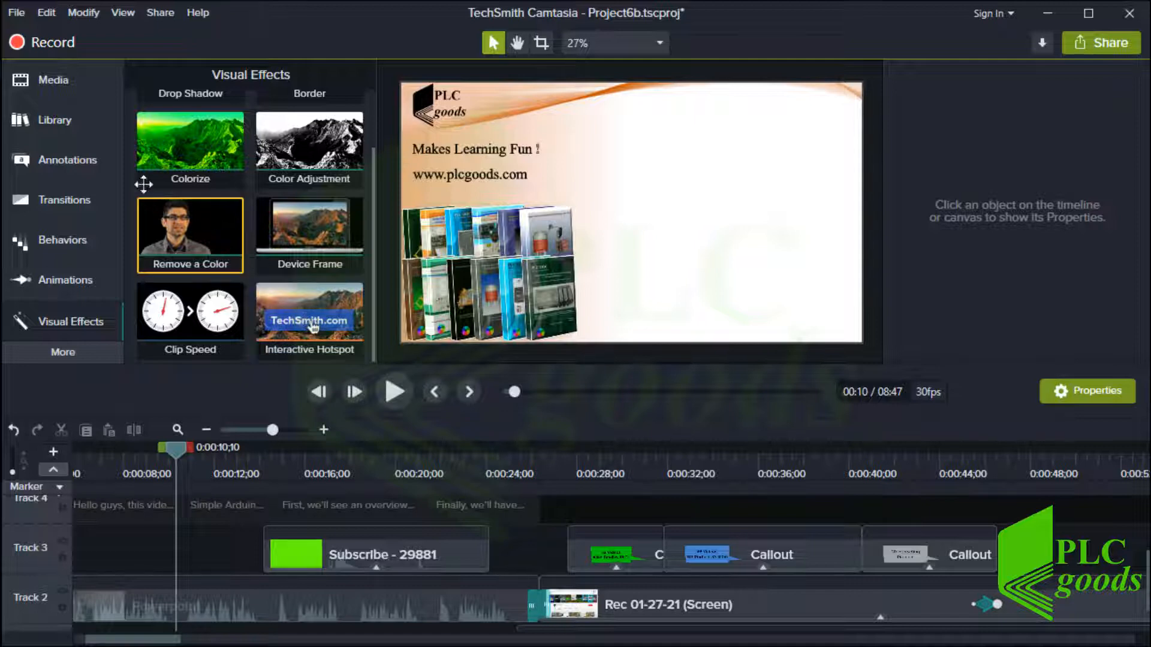
# Add Yellow_Logo from the E-Book_Files library to Track 5, starting about 5 seconds into the timeline
pyautogui.click(52, 118)
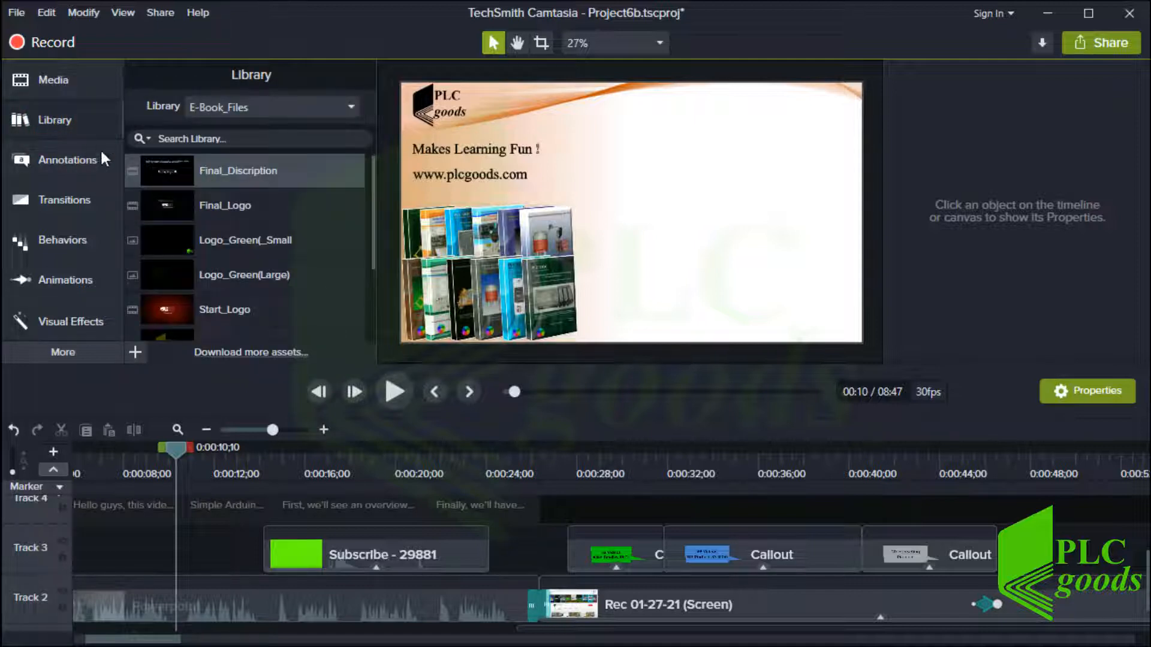
pyautogui.scroll(-3, 192, 200)
pyautogui.moveTo(179, 246); pyautogui.dragTo(42, 546)
pyautogui.moveTo(118, 557); pyautogui.dragTo(229, 546)
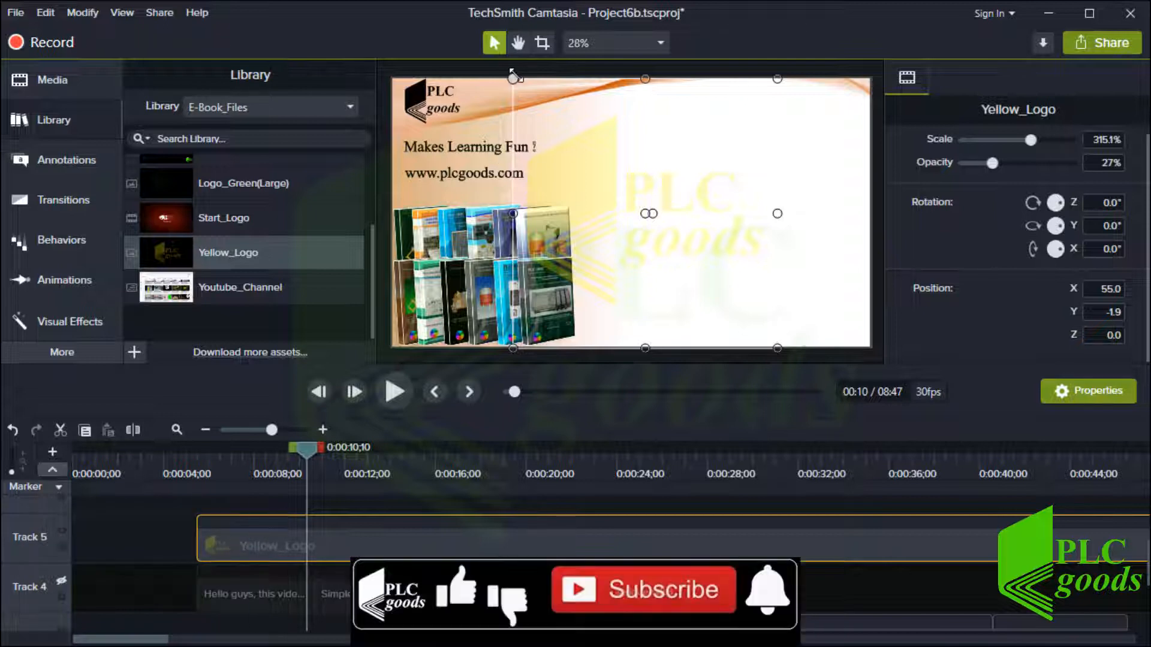
# Set the Yellow_Logo's opacity to 100% and scale to 80%, and place it in the lower-right corner of the canvas
pyautogui.moveTo(513, 79); pyautogui.dragTo(683, 254)
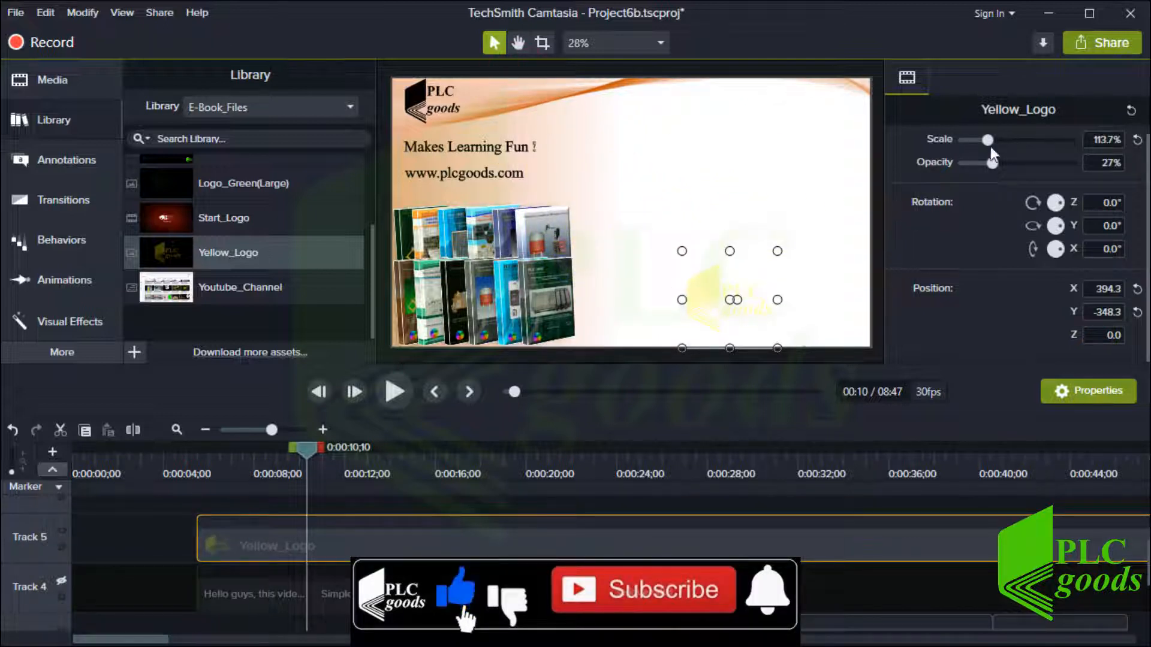
pyautogui.moveTo(992, 163); pyautogui.dragTo(1070, 163)
pyautogui.click(1092, 139)
pyautogui.write('8')
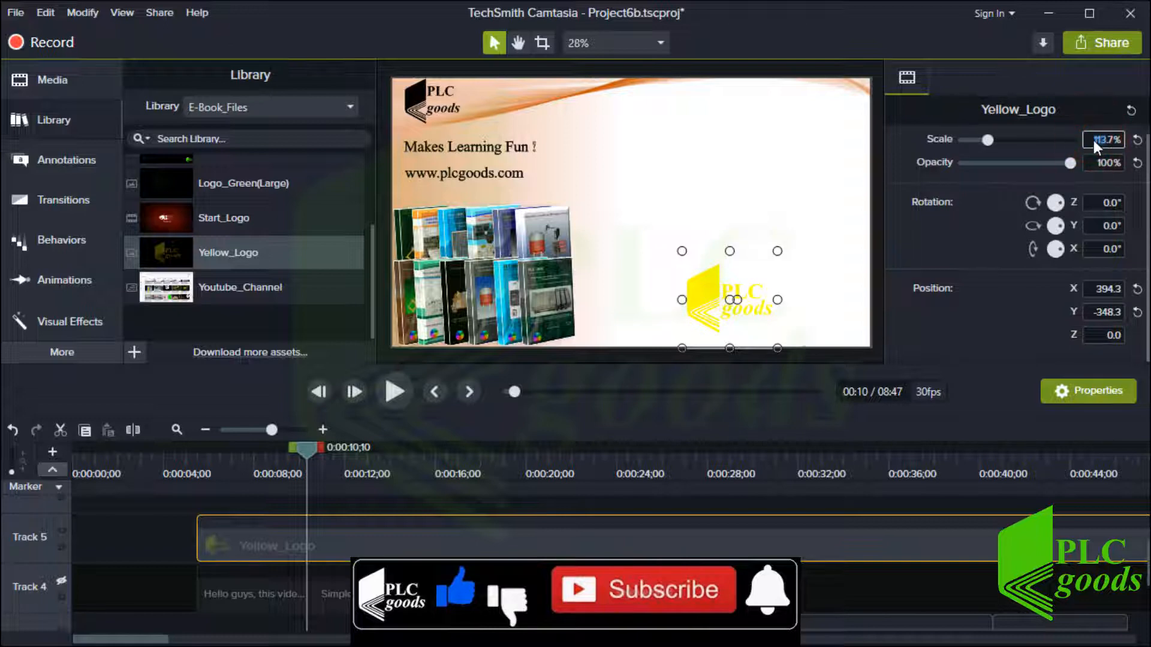
pyautogui.write('0')
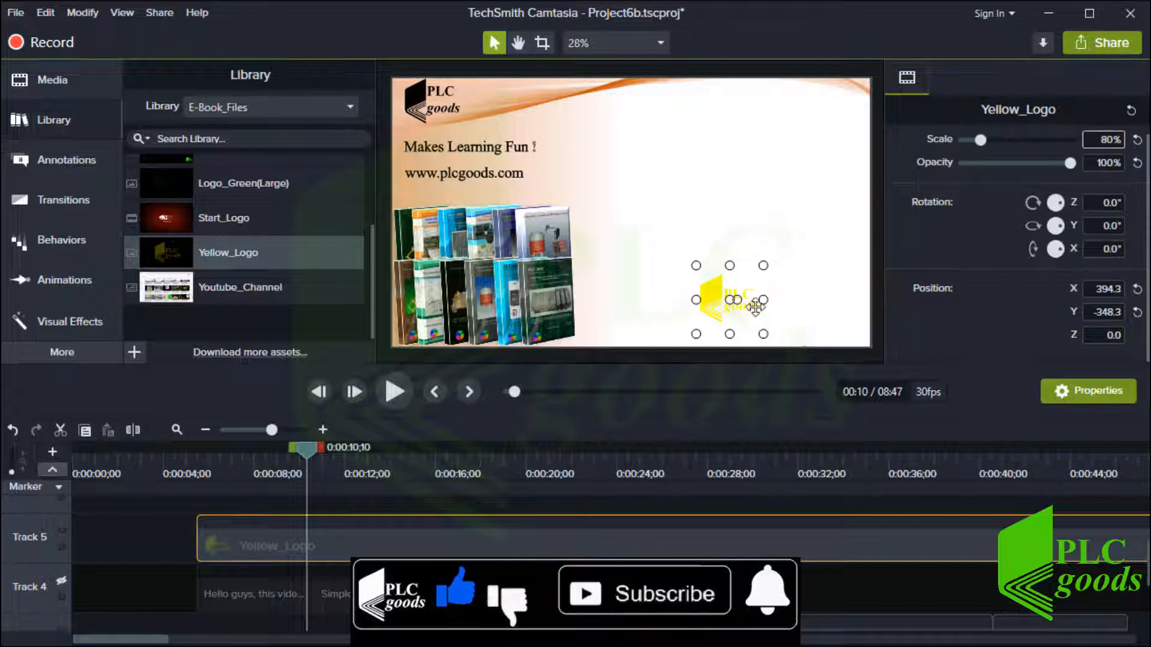
pyautogui.moveTo(727, 303); pyautogui.dragTo(828, 322)
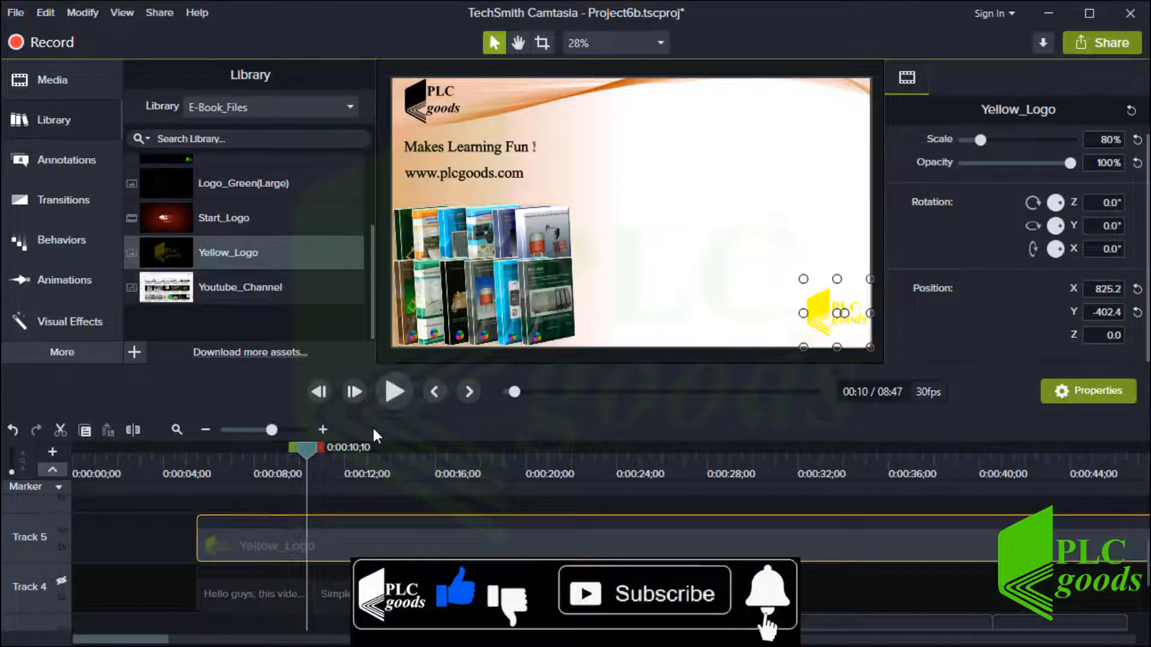
# Extend the end of the Yellow_Logo clip on Track 5 to about 0:08:30, near the end of the project
pyautogui.click(205, 430)
pyautogui.click(205, 429)
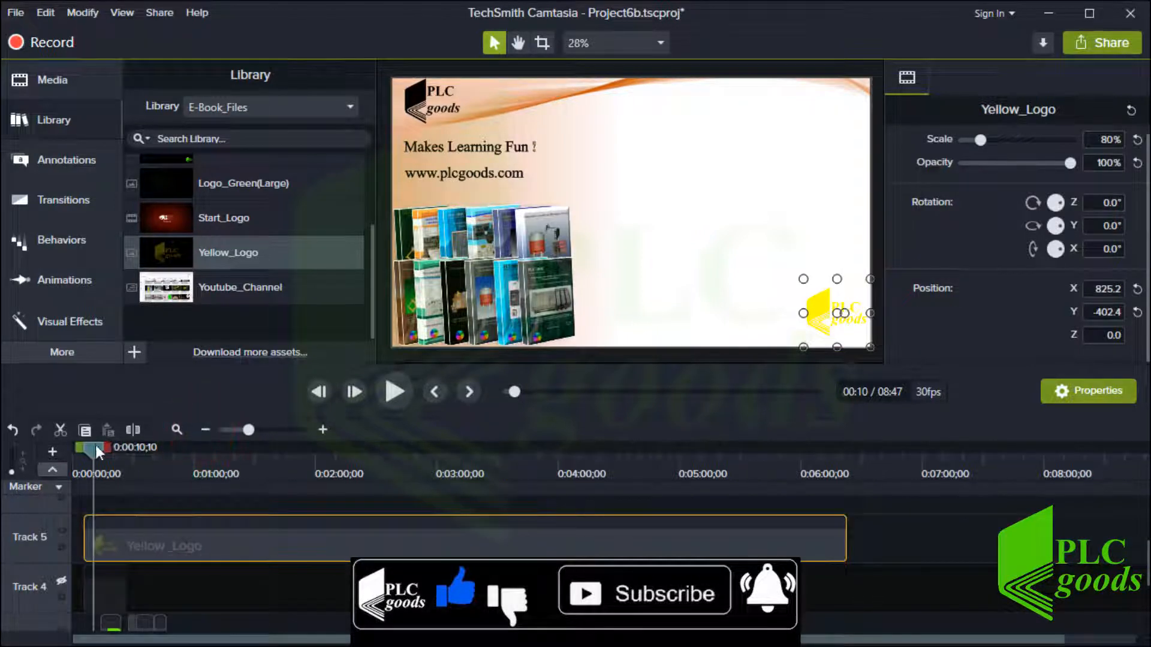
pyautogui.moveTo(95, 445); pyautogui.dragTo(500, 497)
pyautogui.moveTo(626, 505); pyautogui.dragTo(1113, 496)
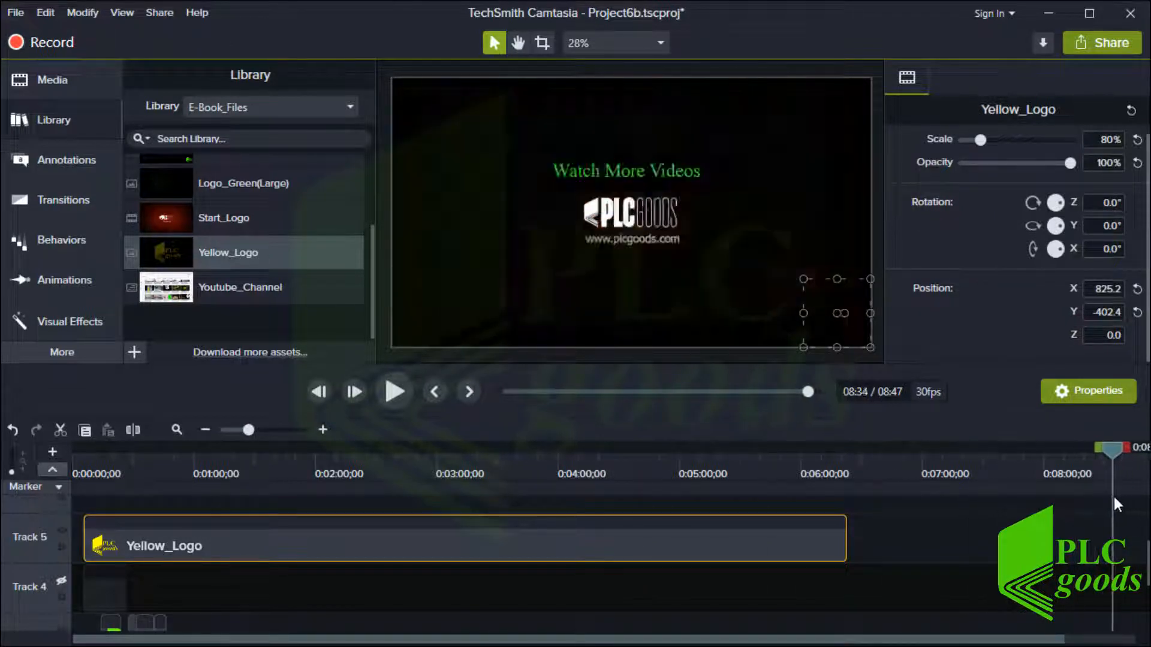
pyautogui.moveTo(846, 545); pyautogui.dragTo(1105, 550)
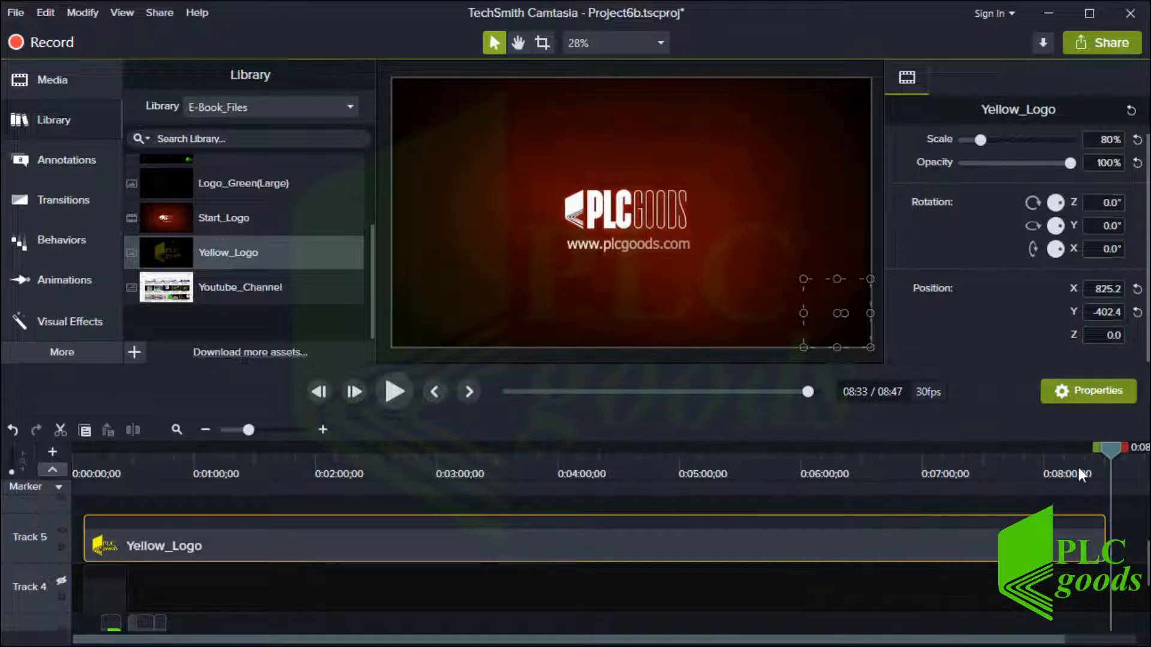
# With the playhead at 0:08:17;05, apply the Interactive Hotspot effect to the Yellow_Logo clip
pyautogui.click(1078, 465)
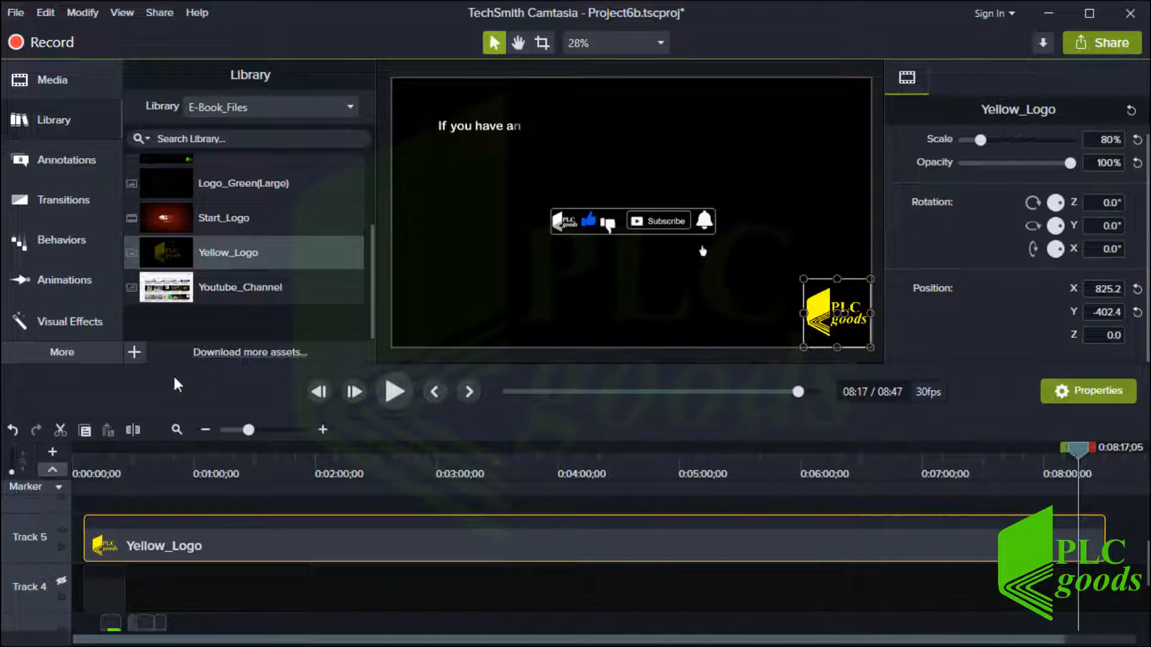
pyautogui.click(80, 322)
pyautogui.moveTo(311, 327); pyautogui.dragTo(364, 543)
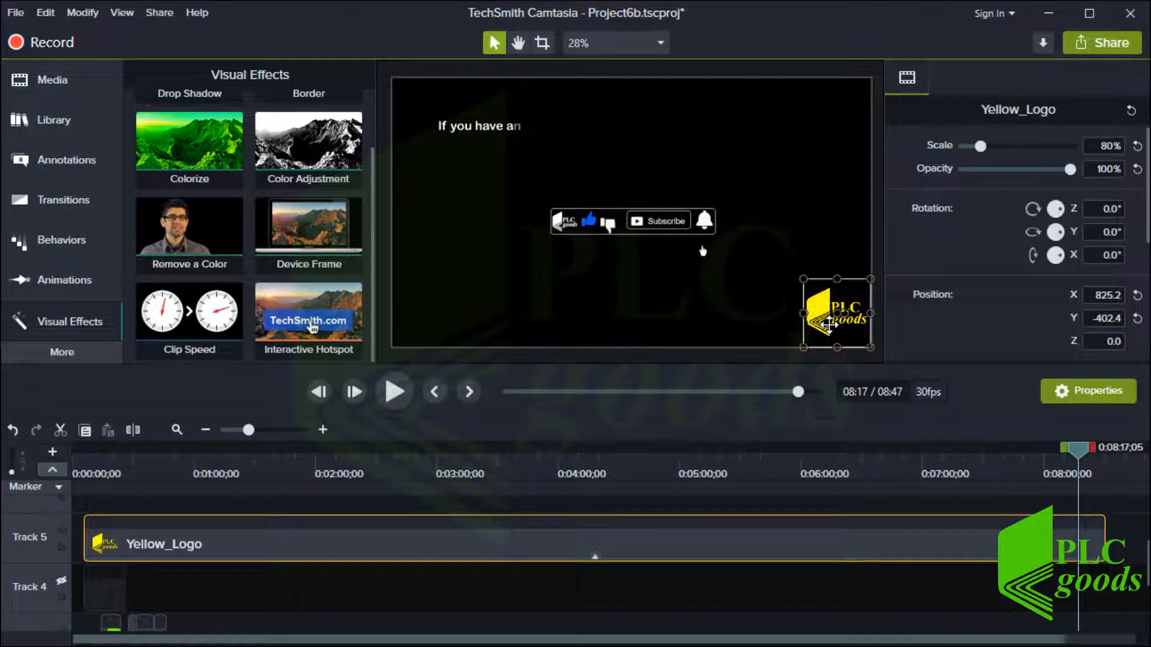
pyautogui.scroll(-5, 977, 324)
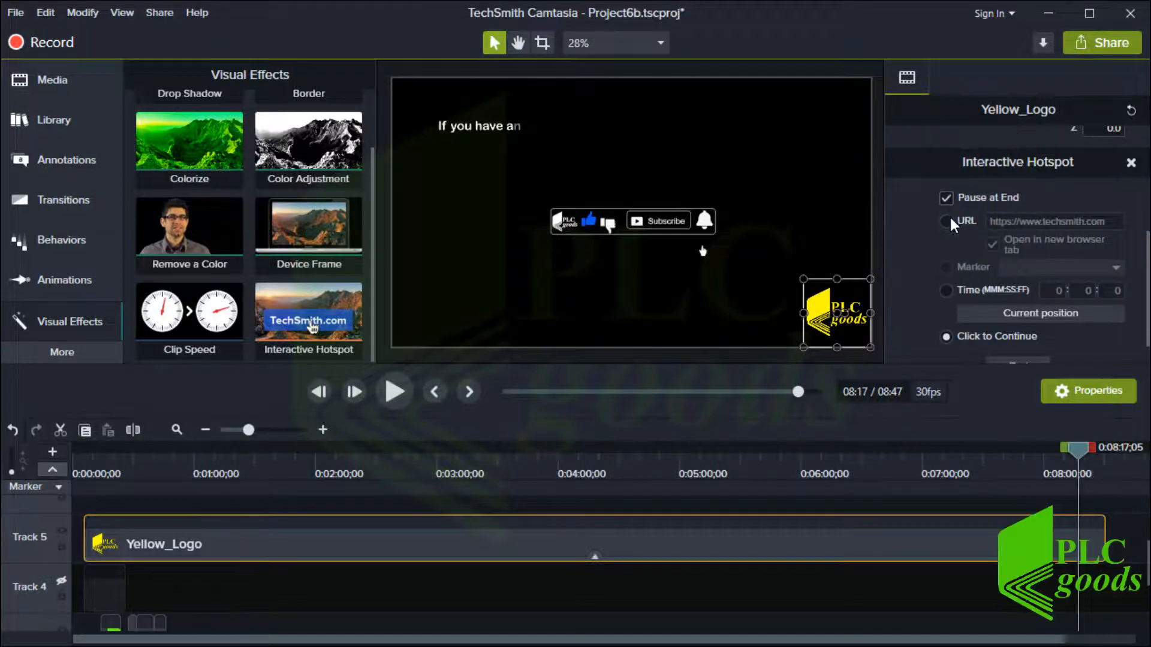
pyautogui.click(947, 223)
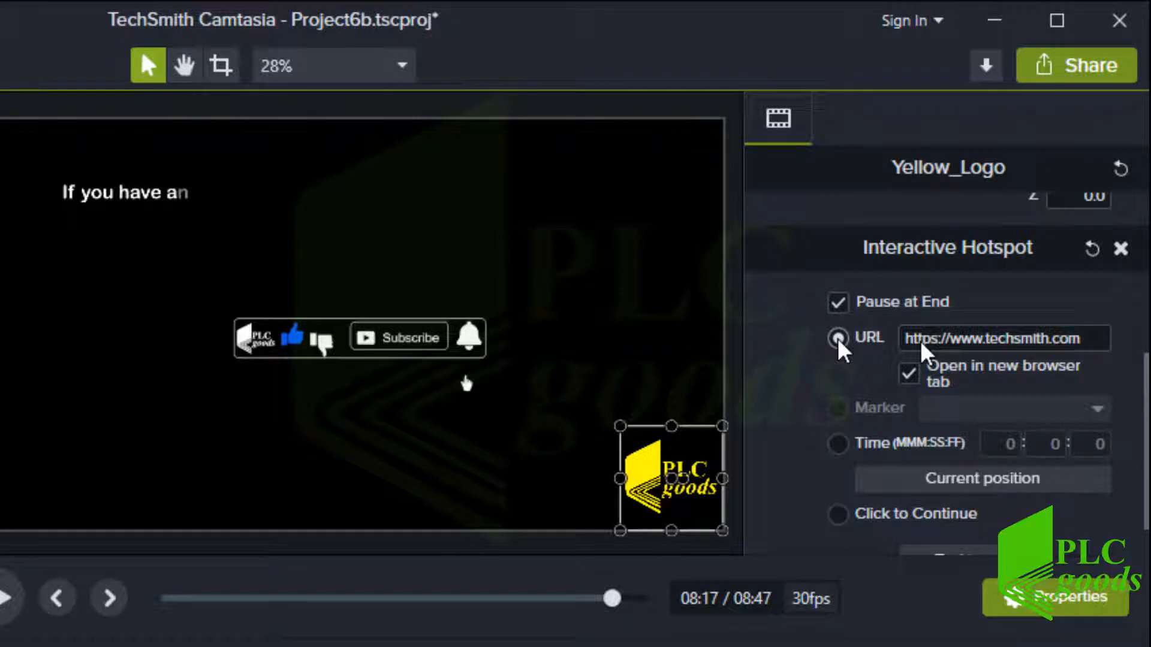
pyautogui.click(917, 339)
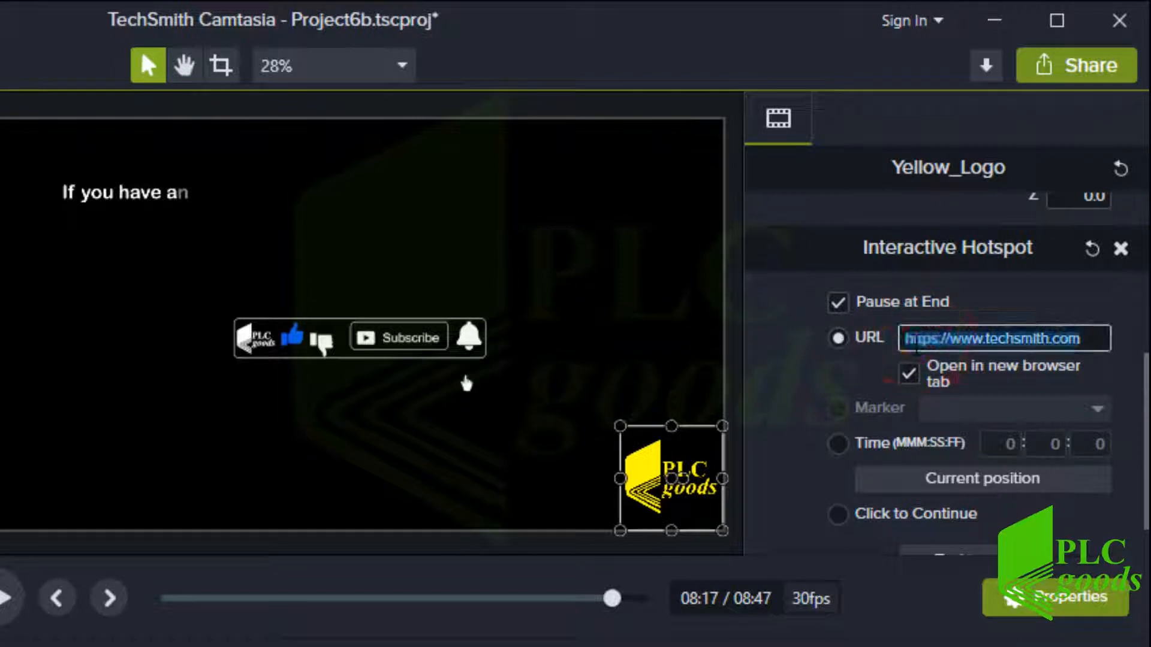
pyautogui.write('www')
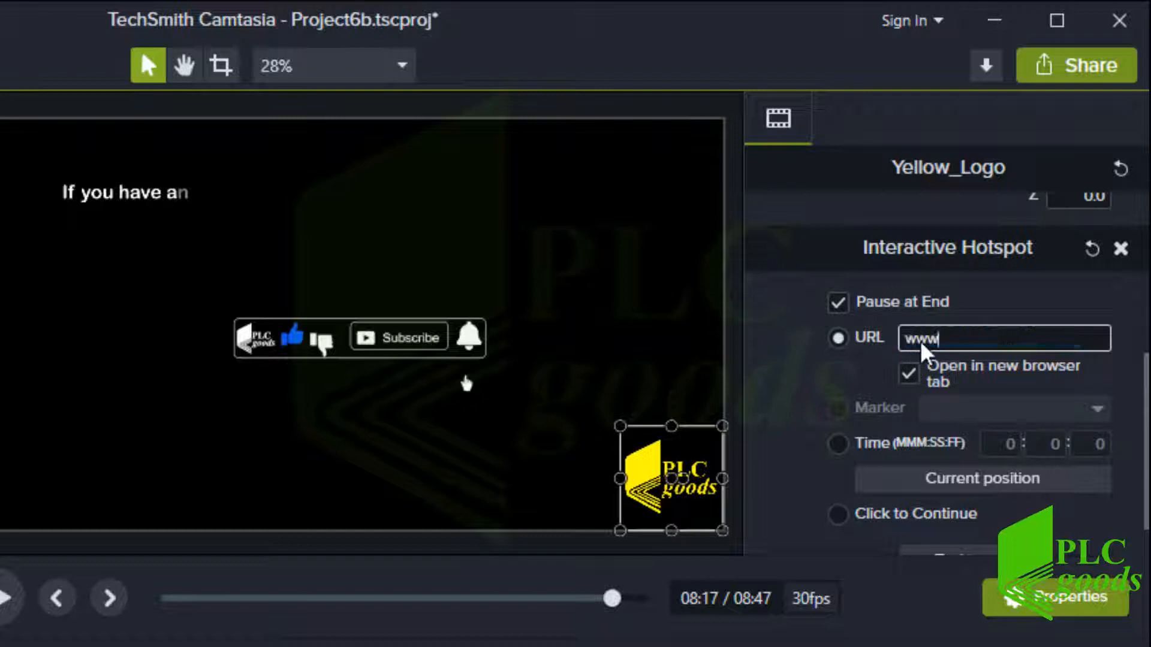
pyautogui.write('.plcgoods.com')
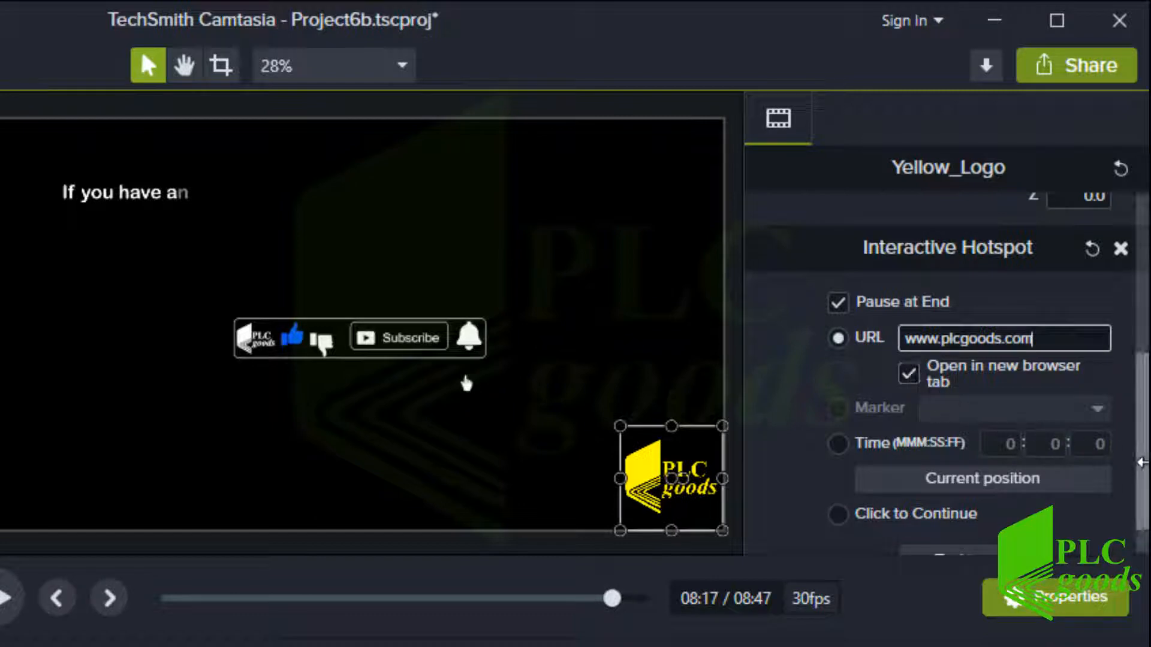
# Test the Yellow_Logo hotspot's web link and close the browser window it opens
pyautogui.moveTo(1142, 462); pyautogui.dragTo(1141, 496)
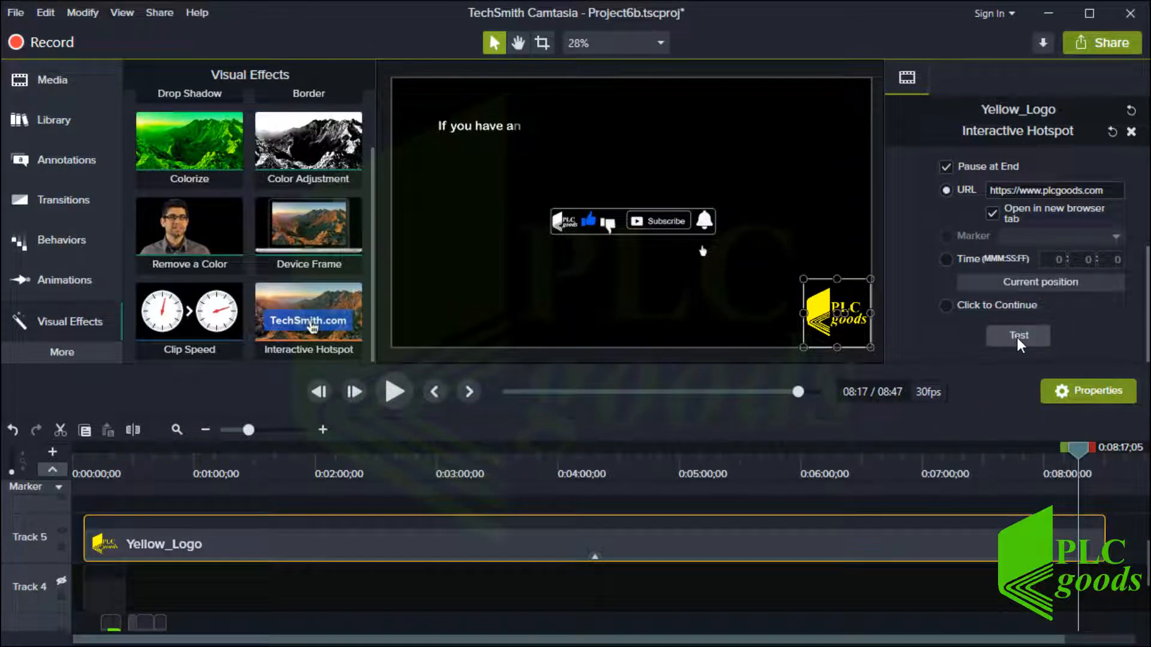
pyautogui.click(1018, 338)
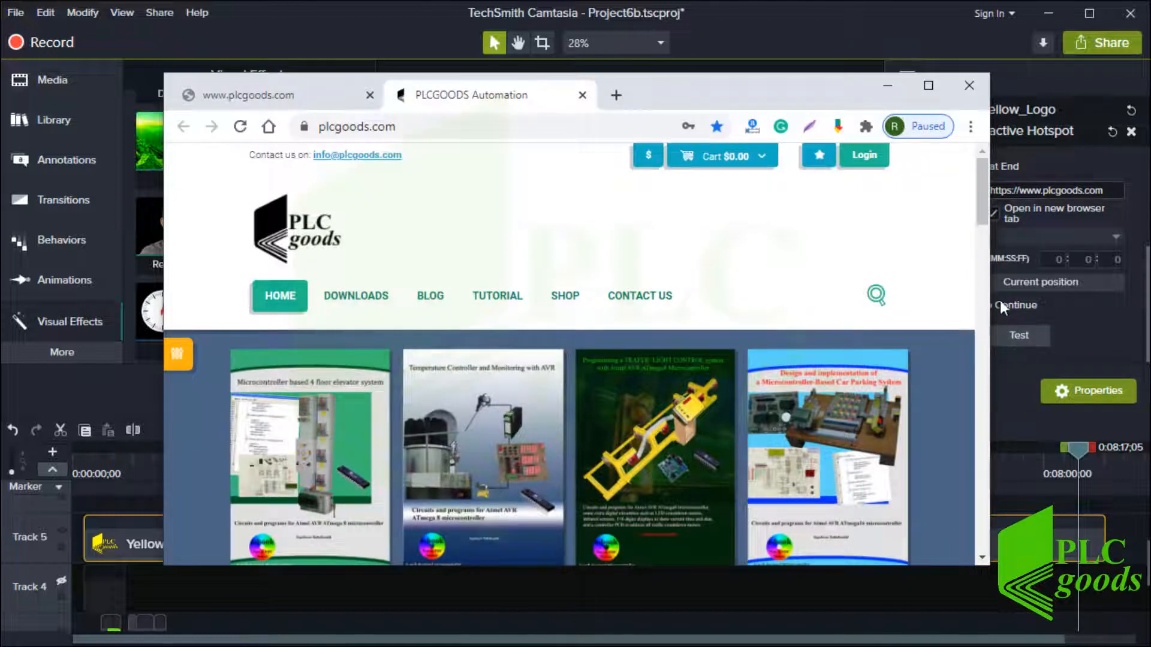
pyautogui.click(969, 88)
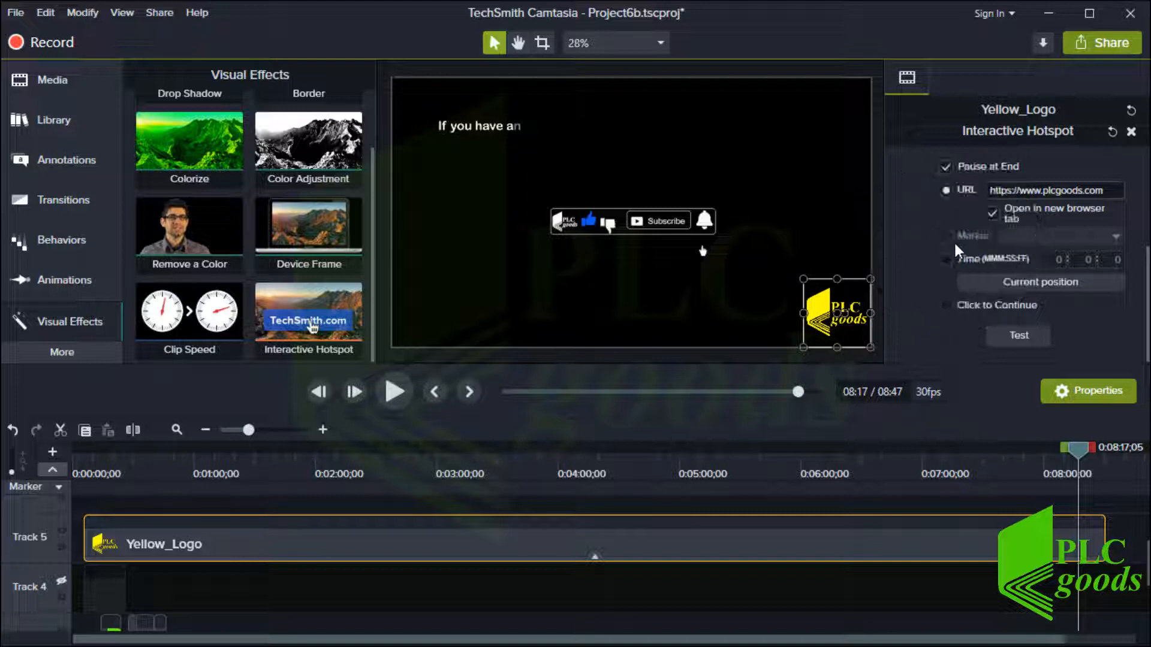
# Add a timeline marker at 0:00:56;22 and name it Start_Main_Video
pyautogui.click(187, 459)
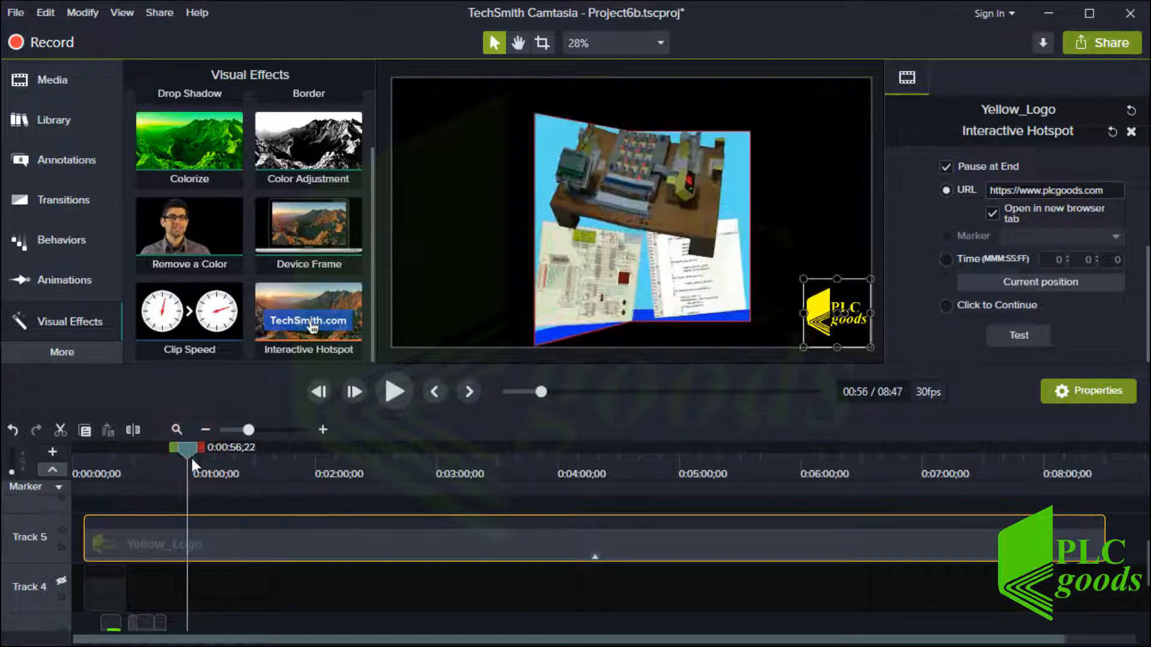
pyautogui.click(186, 488)
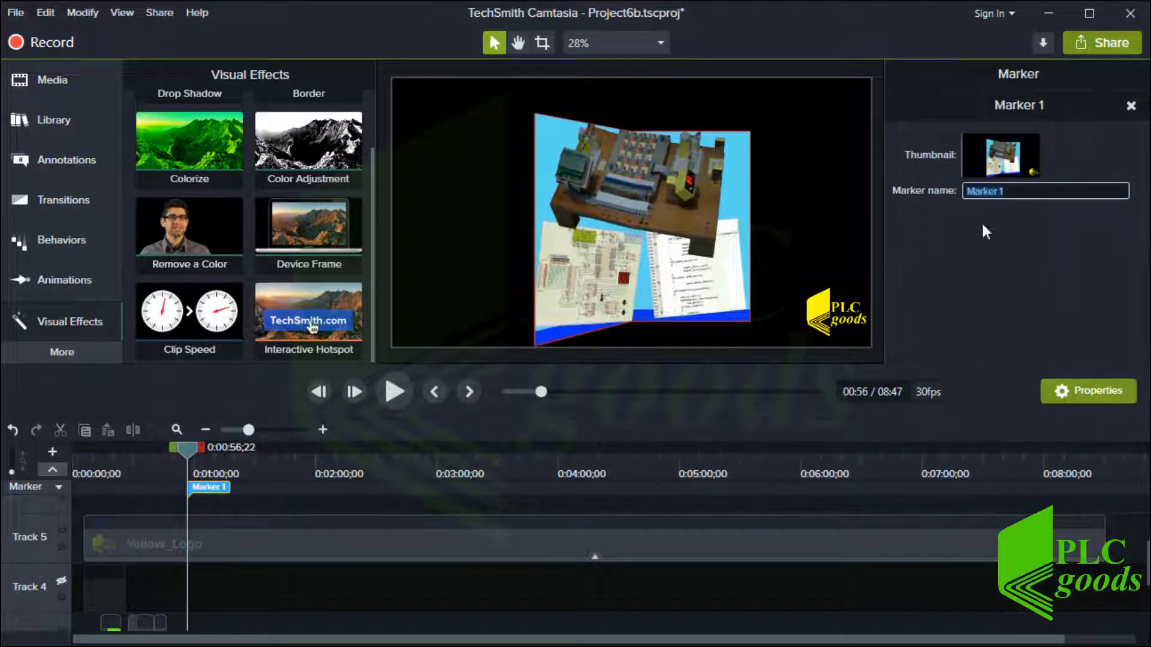
pyautogui.write('Start_Main_Video')
# Add a second timeline marker at 0:06:22;26 and name it E-Book
pyautogui.moveTo(791, 463)
pyautogui.mouseDown()
pyautogui.moveTo(861, 463)
pyautogui.moveTo(865, 451)
pyautogui.moveTo(846, 470)
pyautogui.mouseUp()
pyautogui.click(846, 487)
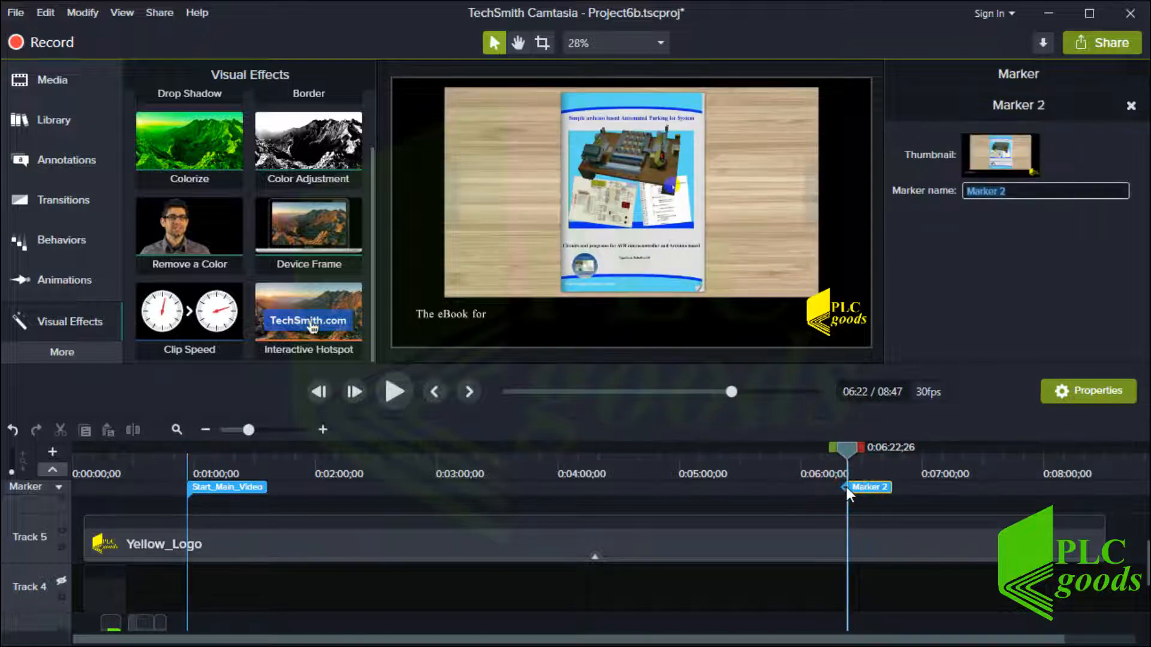
pyautogui.write('E-Book')
pyautogui.click(972, 226)
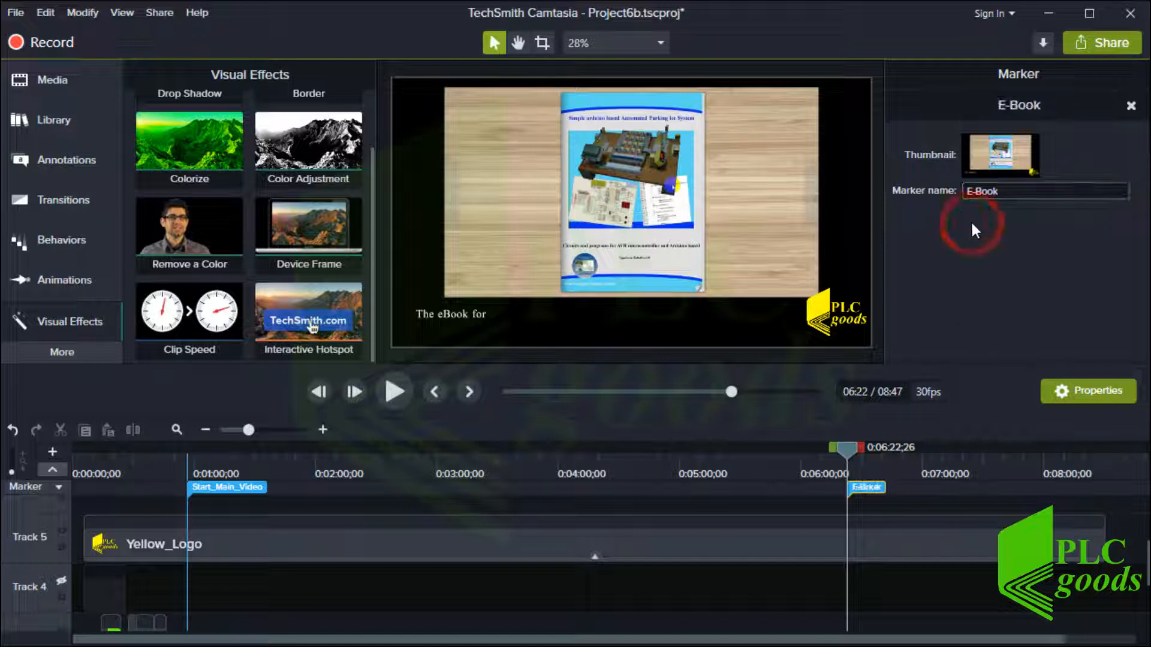
# Switch the Yellow_Logo hotspot's action to jump to the Start_Main_Video marker
pyautogui.click(837, 316)
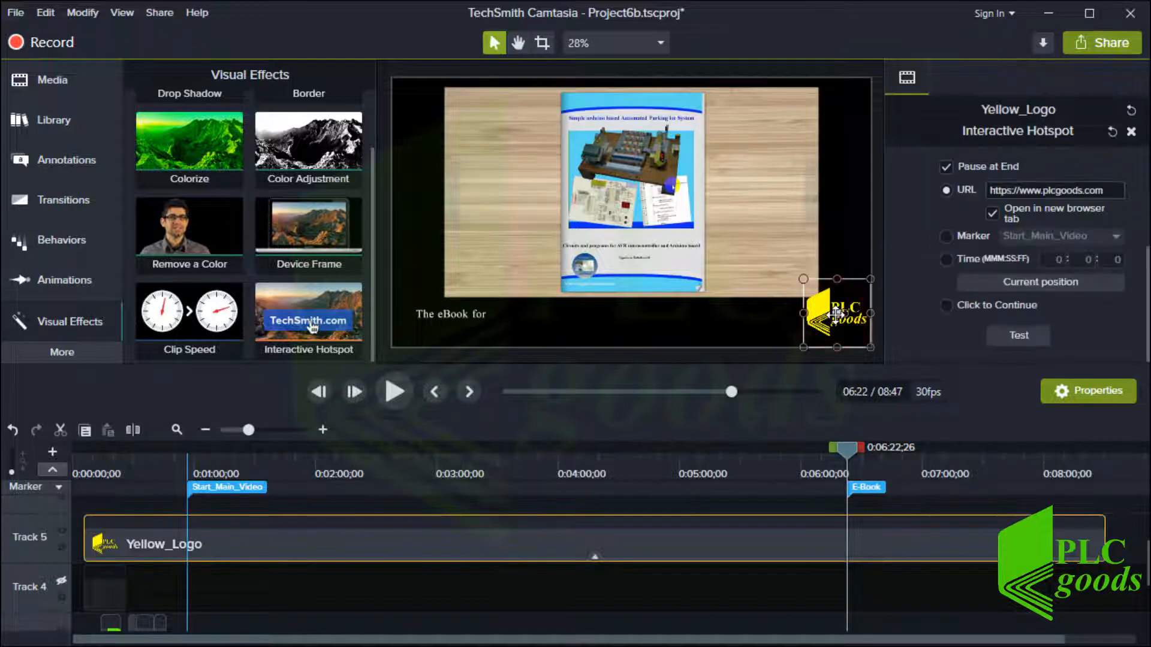
pyautogui.click(945, 237)
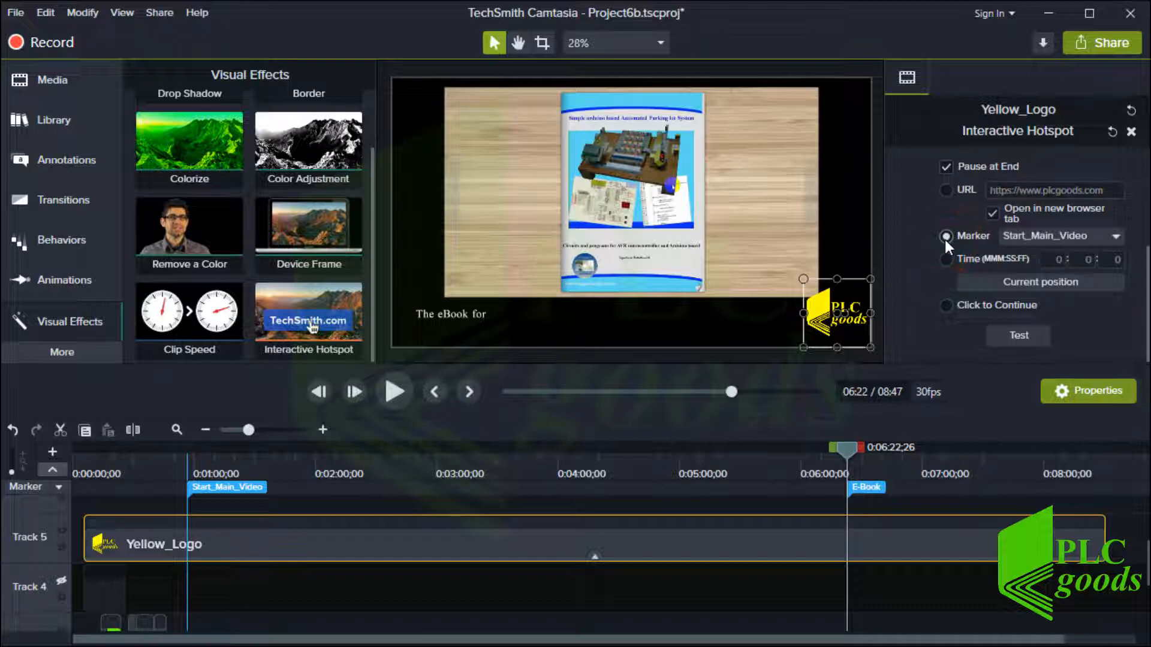
# Keep Start_Main_Video as the Yellow_Logo hotspot's target marker and test the jump
pyautogui.click(1028, 241)
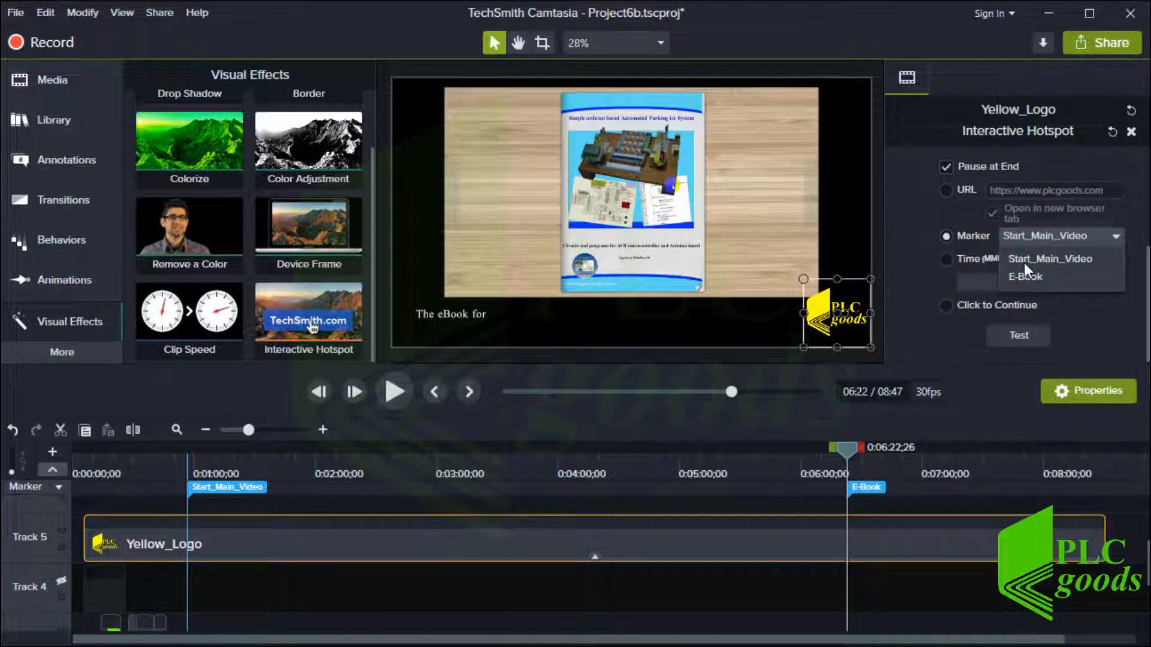
pyautogui.click(1023, 261)
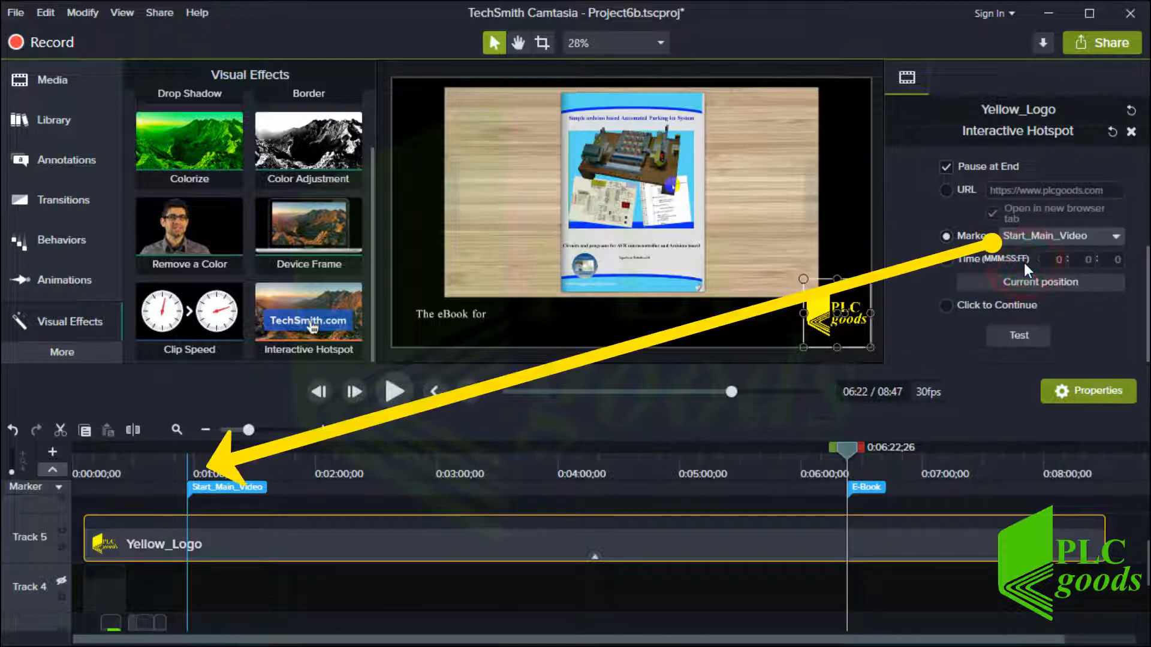
pyautogui.click(1015, 335)
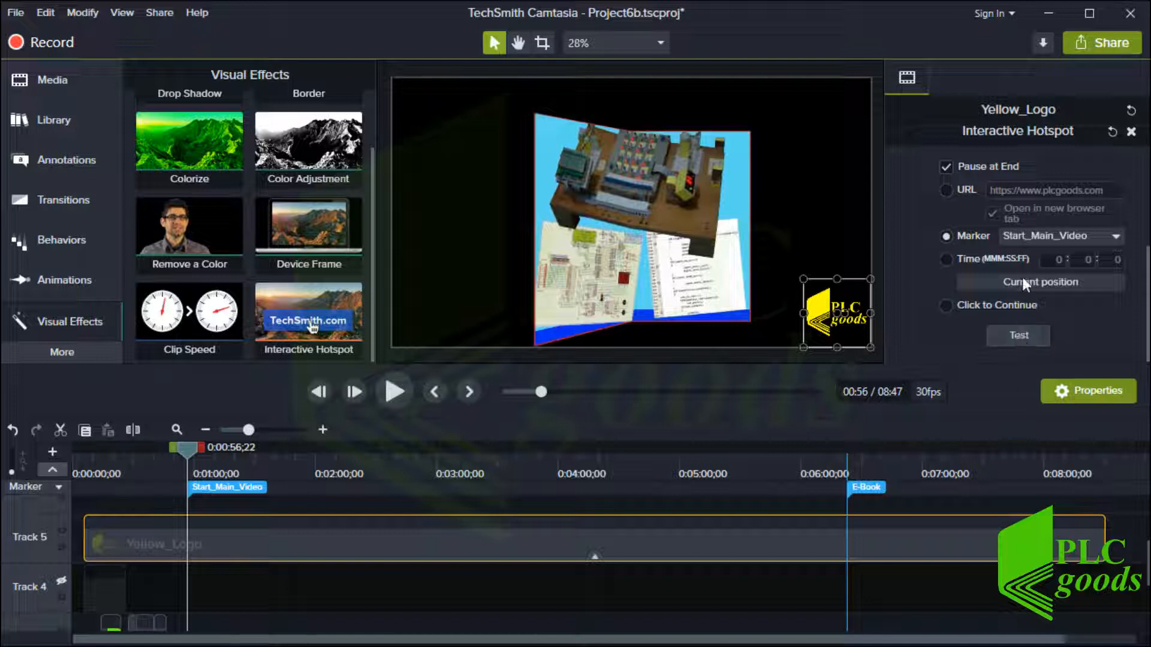
# Set the Yellow_Logo hotspot's target to the E-Book marker and test the jump
pyautogui.click(1030, 239)
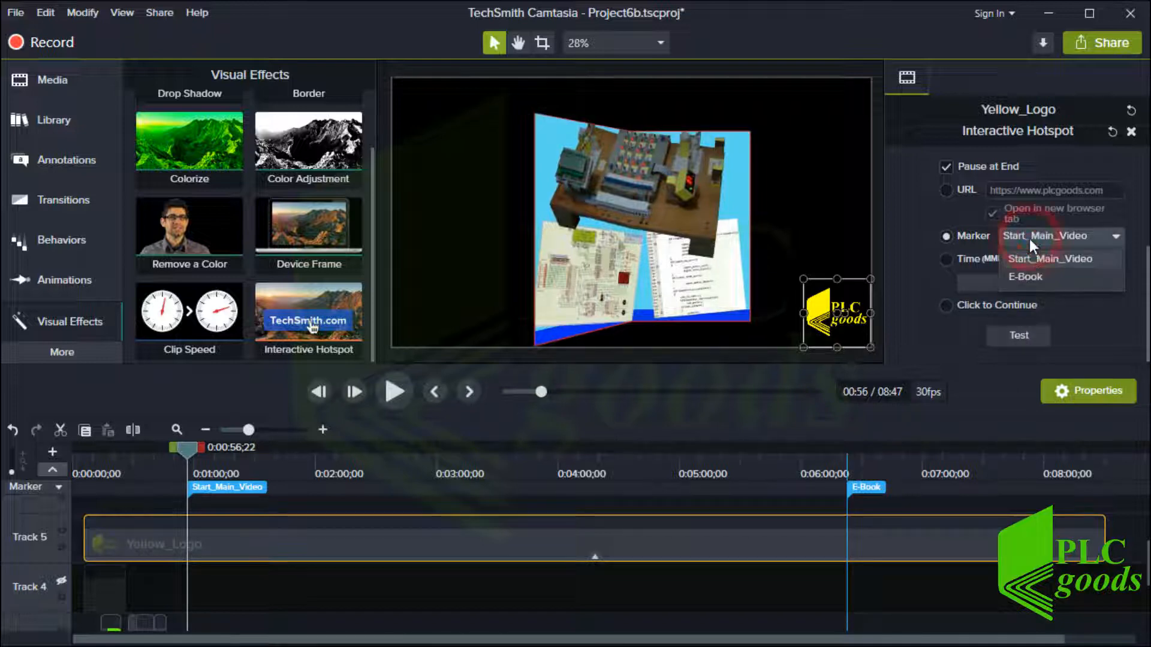
pyautogui.click(1023, 273)
pyautogui.click(1018, 337)
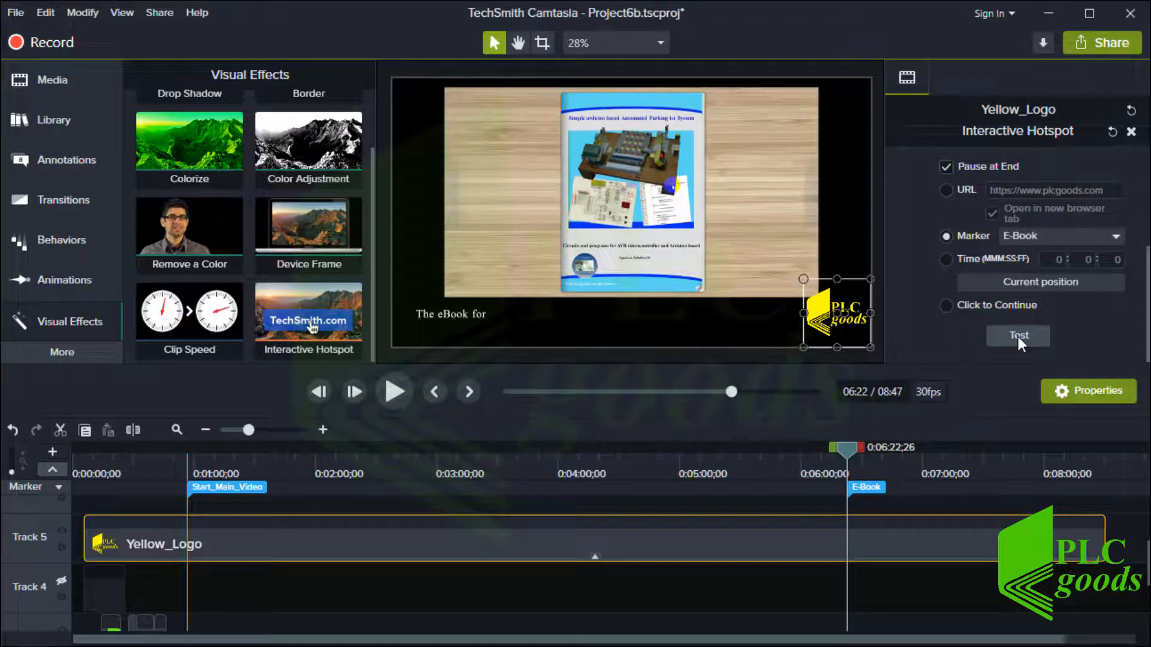
# Switch the Yellow_Logo hotspot's action to a time jump and set it to the playhead position at 0:03:01;03
pyautogui.click(946, 259)
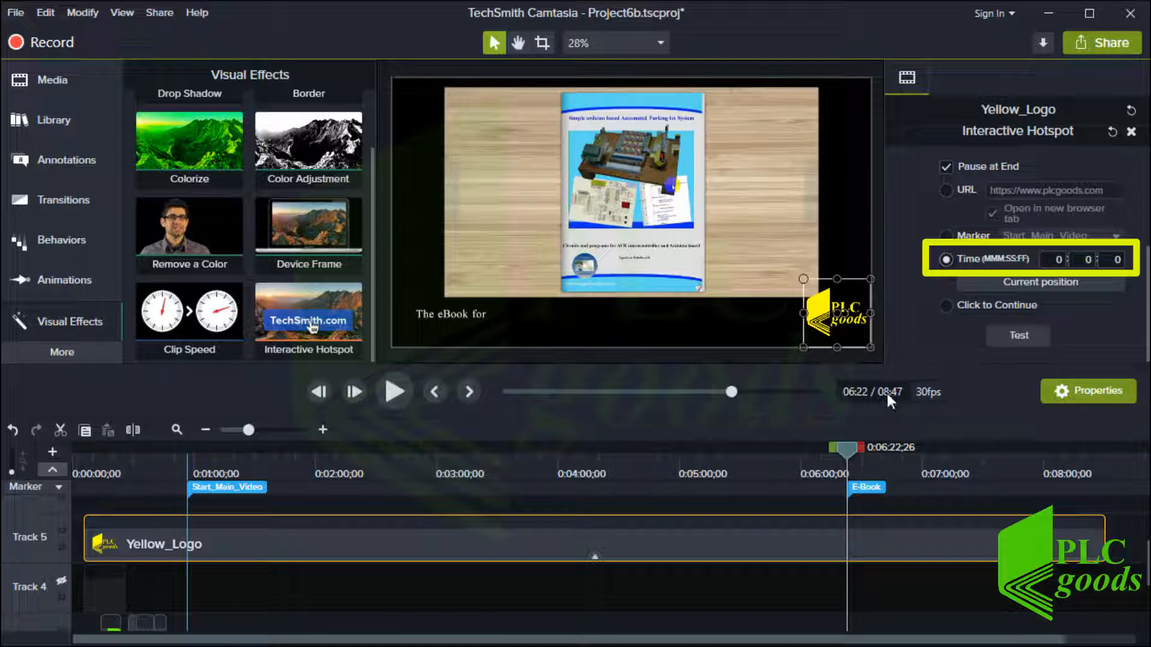
pyautogui.moveTo(847, 449); pyautogui.dragTo(440, 481)
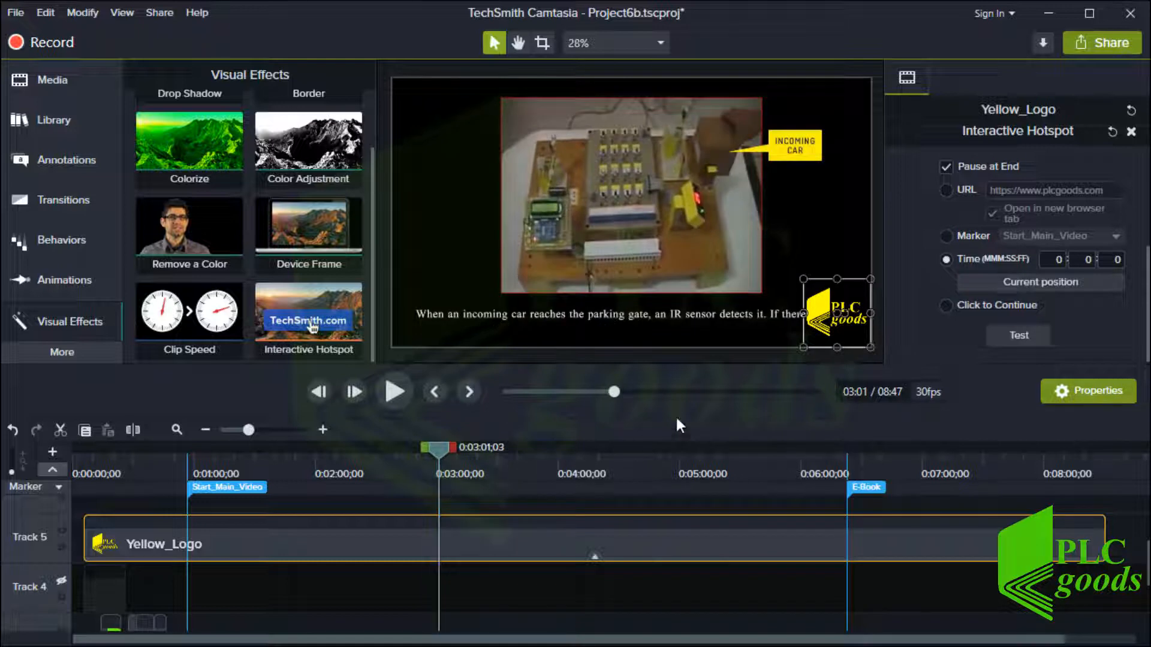
pyautogui.click(1018, 285)
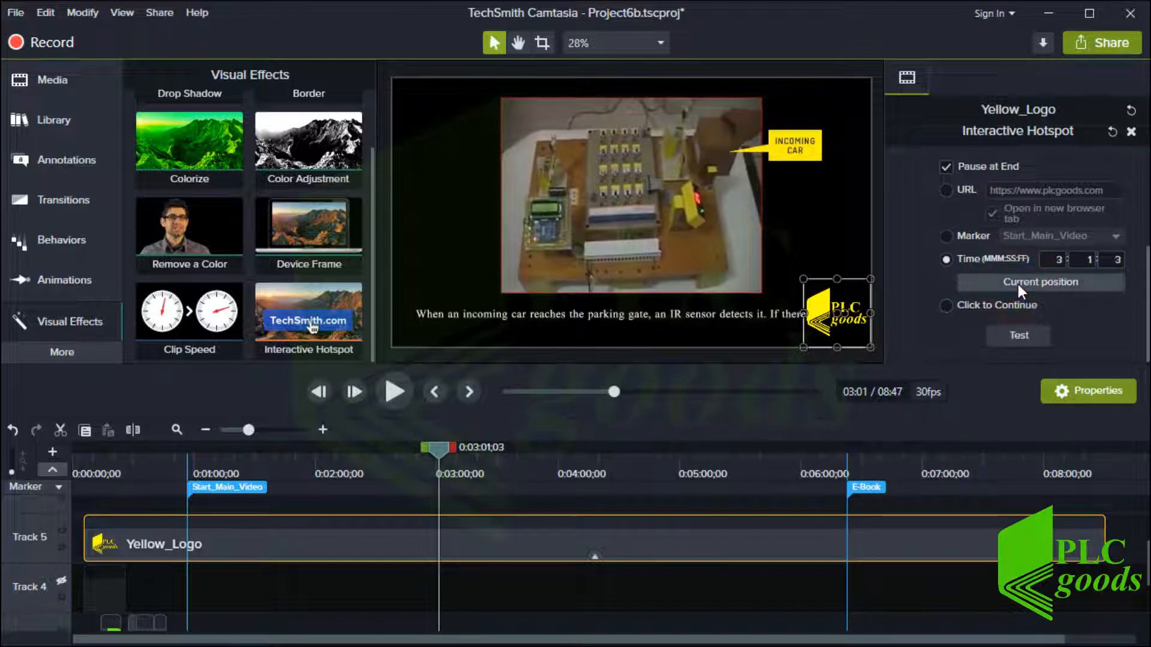
# Try the Click to Continue action on the Yellow_Logo hotspot, and return it to the URL action
pyautogui.click(944, 307)
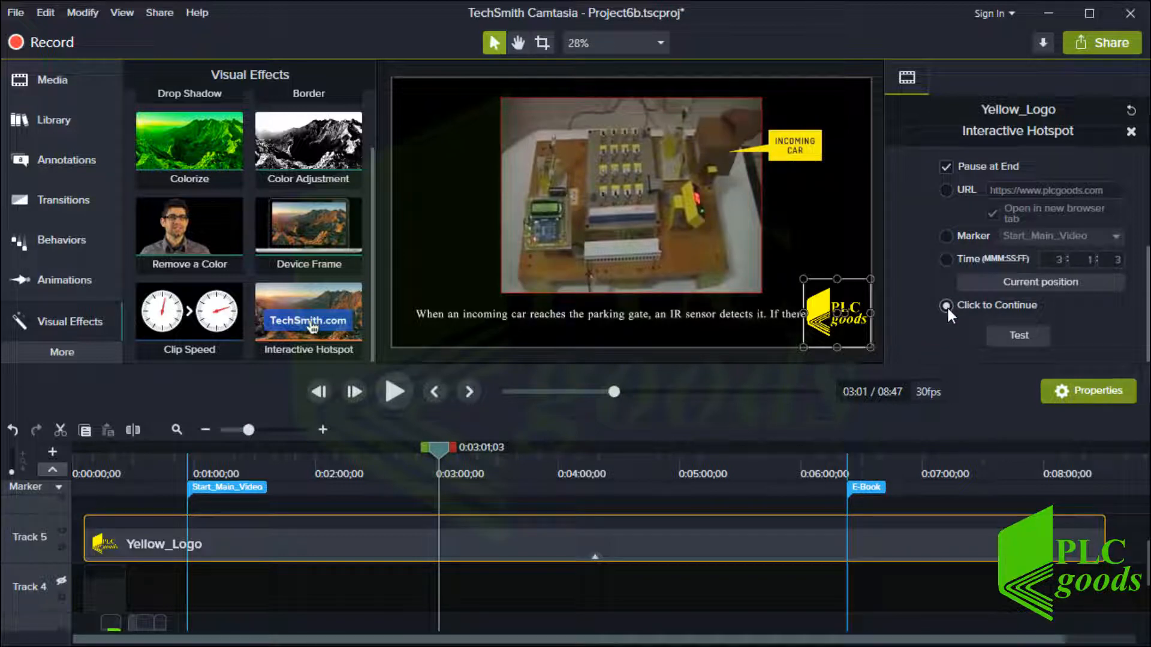
pyautogui.click(945, 190)
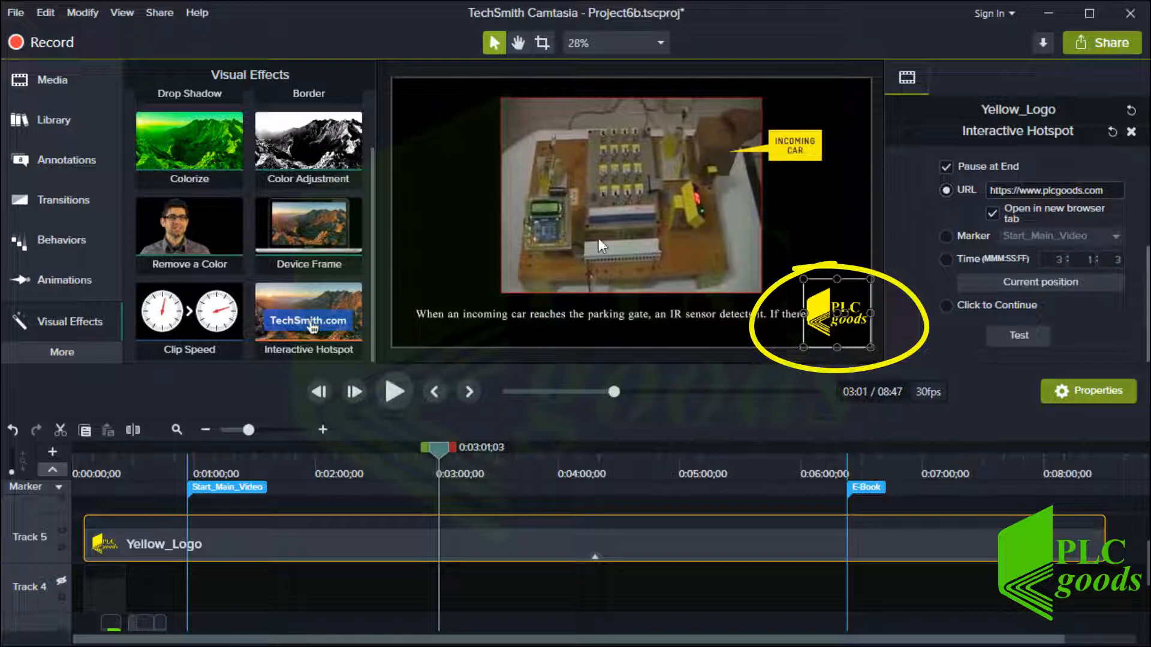
# Add an Interactive Hotspot annotation on Track 6, starting where the Yellow_Logo clip begins
pyautogui.click(59, 157)
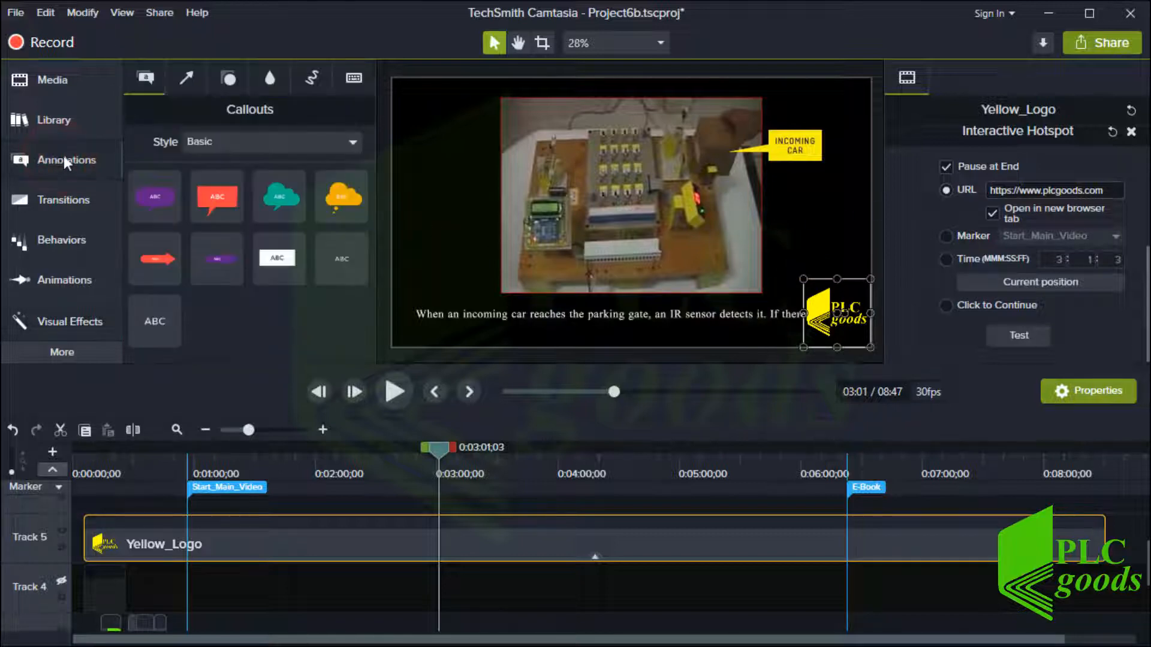
pyautogui.click(277, 79)
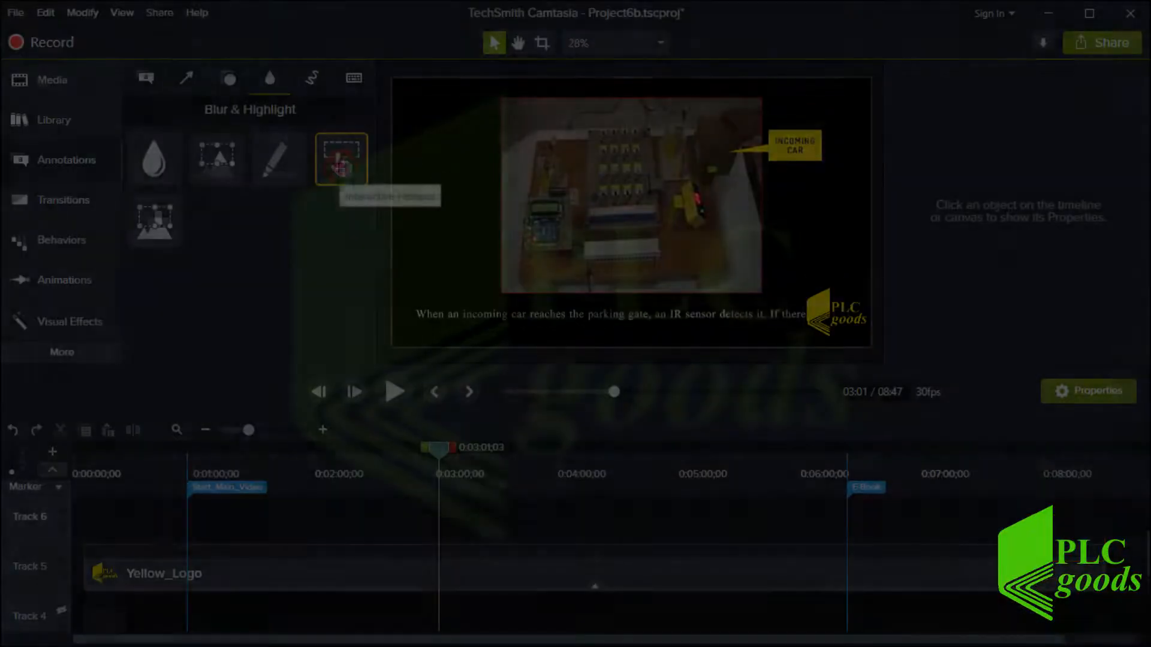
pyautogui.moveTo(341, 158); pyautogui.dragTo(85, 543)
# With the playhead at 0:00:09;07, resize the hotspot area on the canvas to cover the black PLC goods logo
pyautogui.click(90, 453)
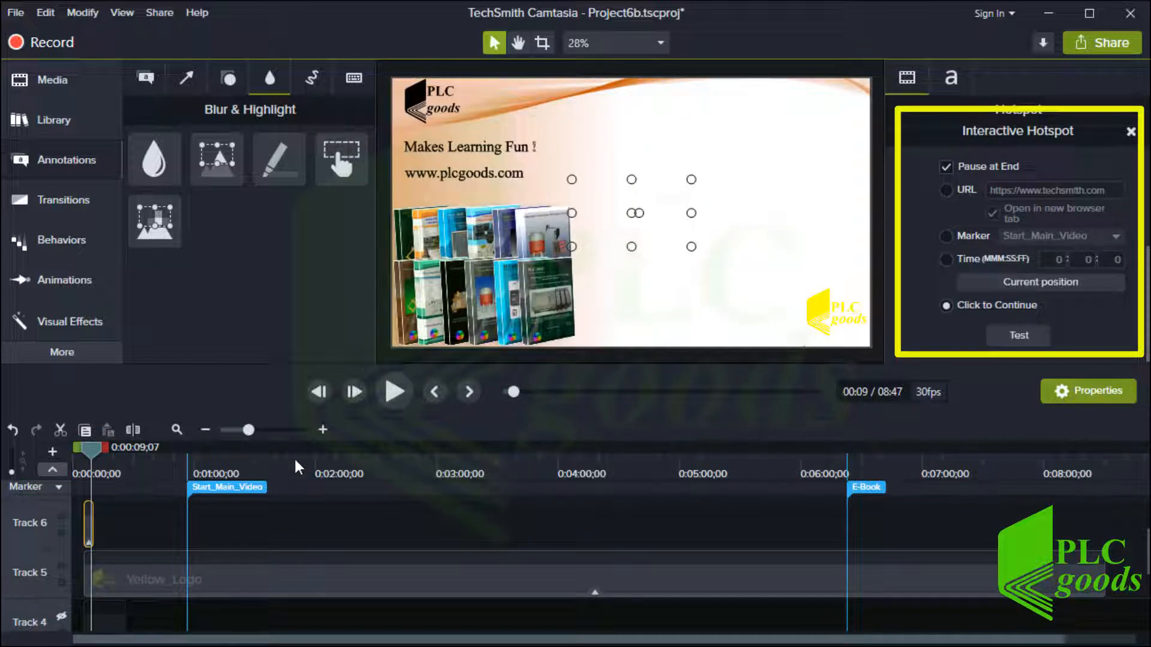
pyautogui.click(322, 429)
pyautogui.click(322, 429)
pyautogui.click(322, 430)
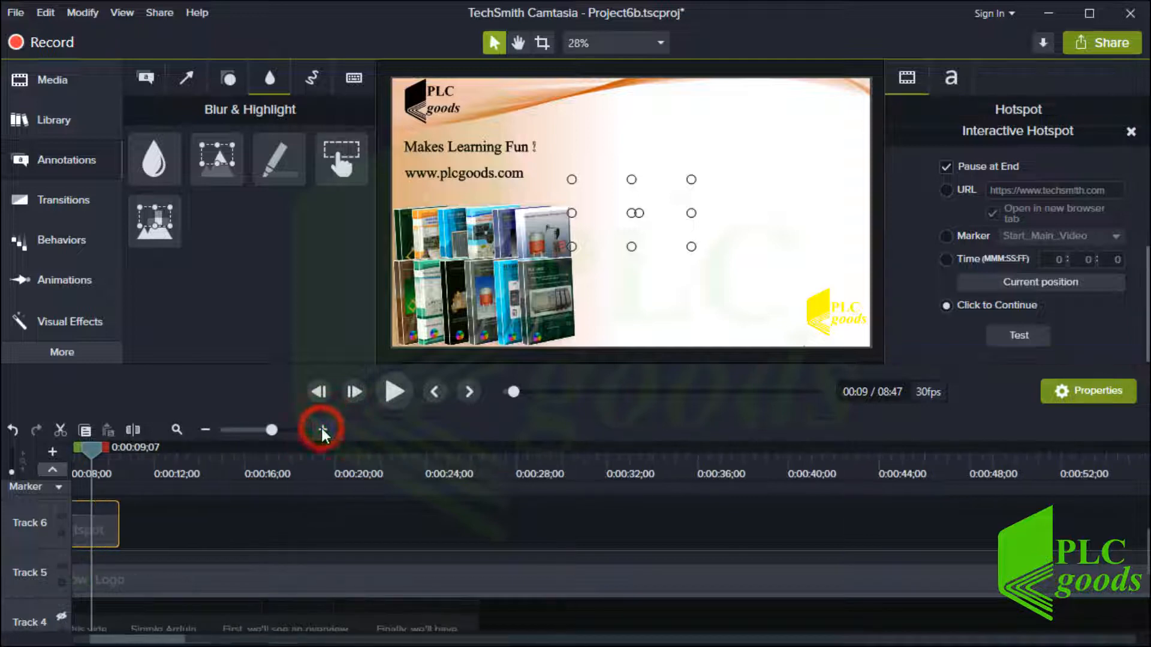
pyautogui.click(322, 430)
pyautogui.moveTo(115, 640); pyautogui.dragTo(101, 642)
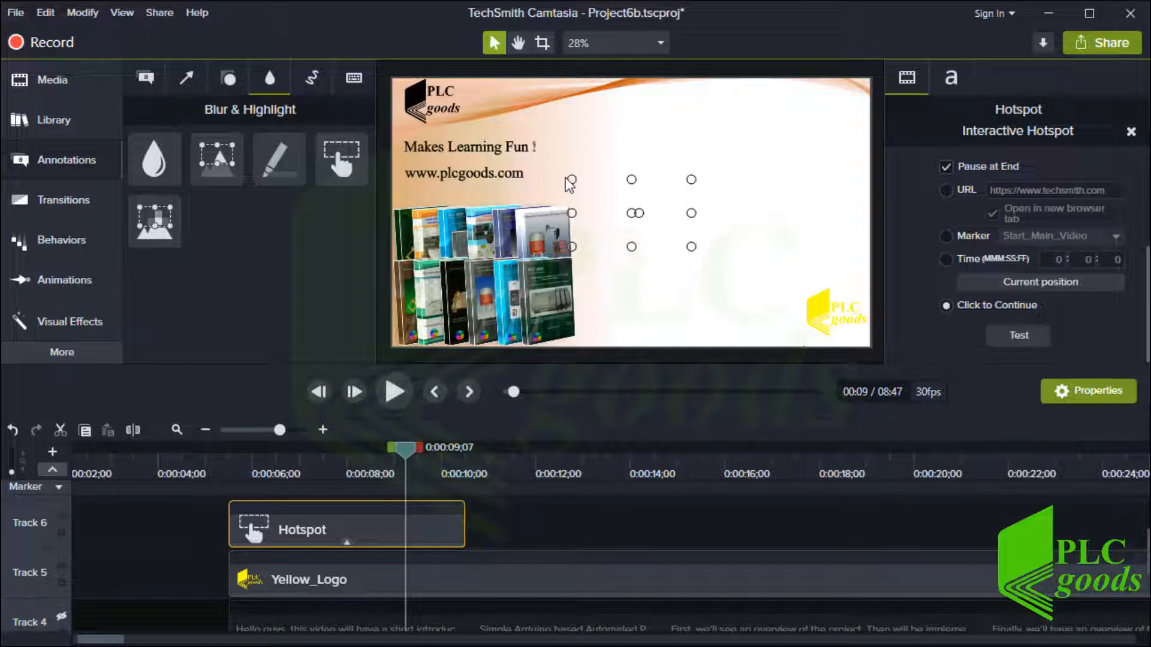
pyautogui.moveTo(570, 180); pyautogui.dragTo(393, 78)
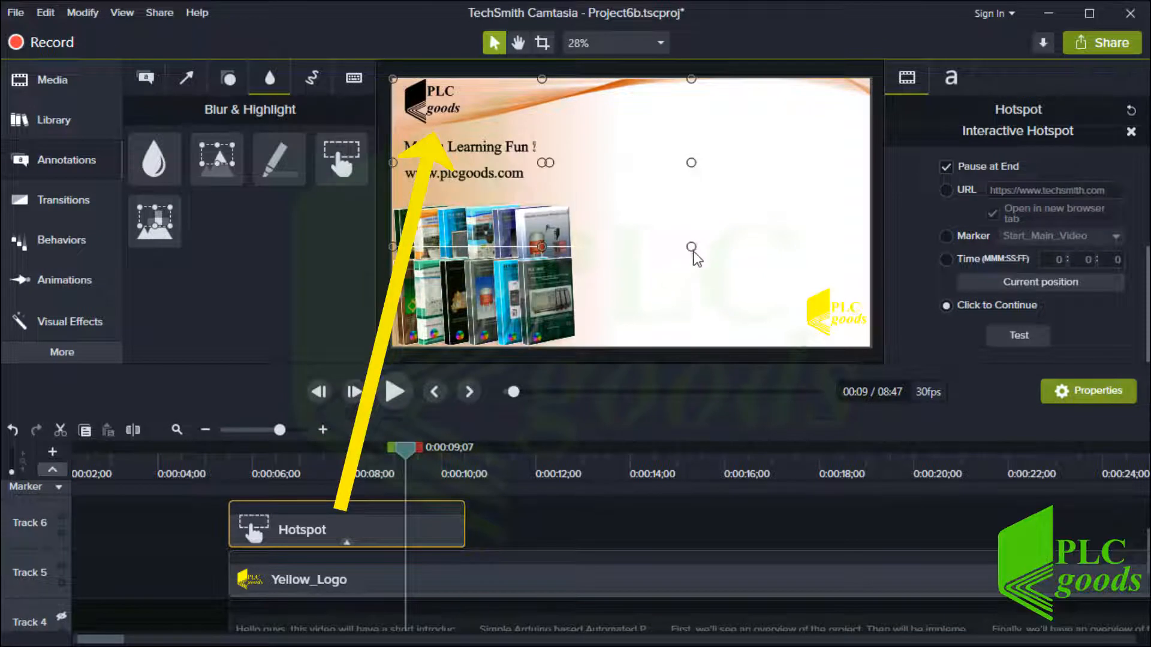
pyautogui.moveTo(692, 247); pyautogui.dragTo(466, 126)
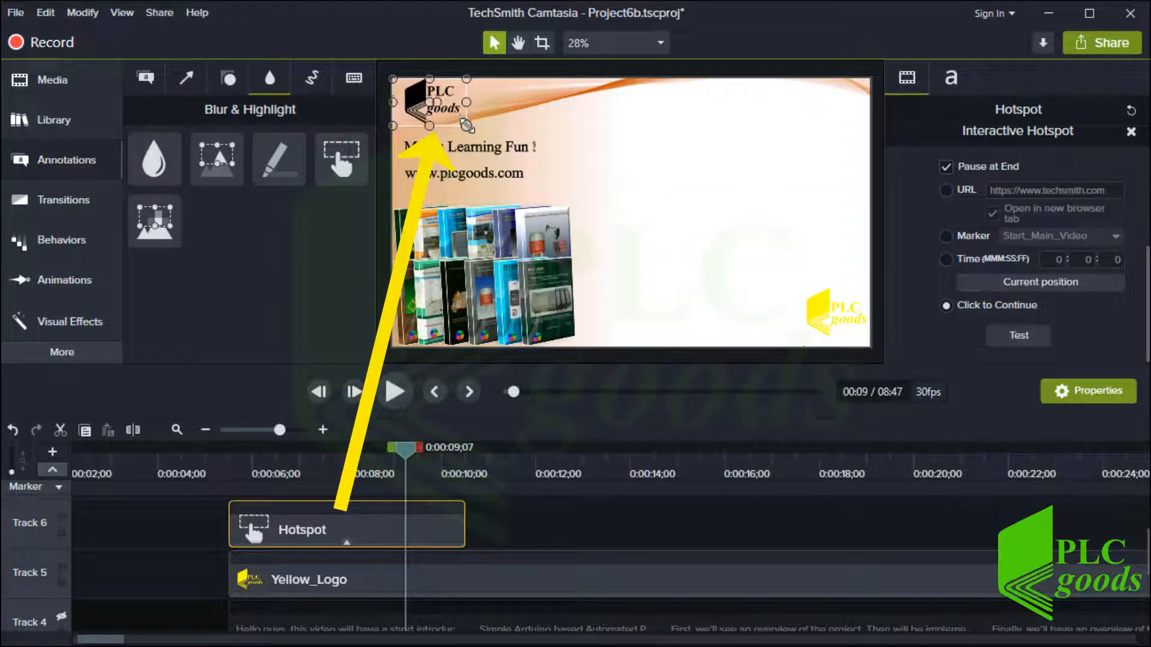
pyautogui.click(945, 168)
pyautogui.click(945, 190)
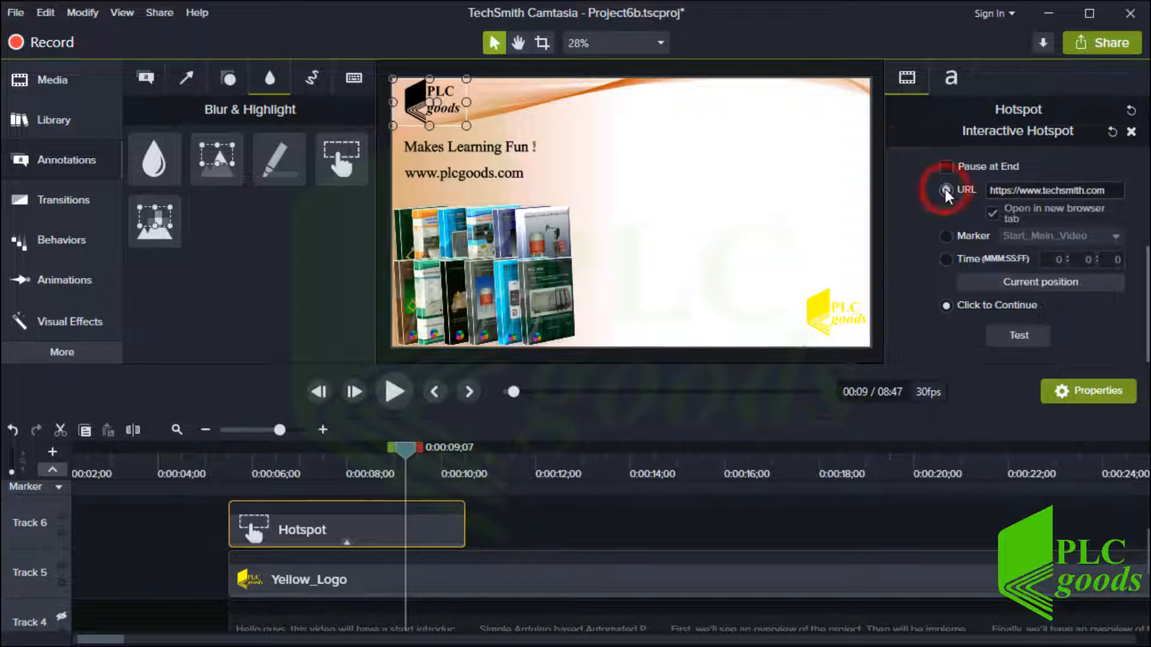
pyautogui.click(987, 190)
pyautogui.write('www')
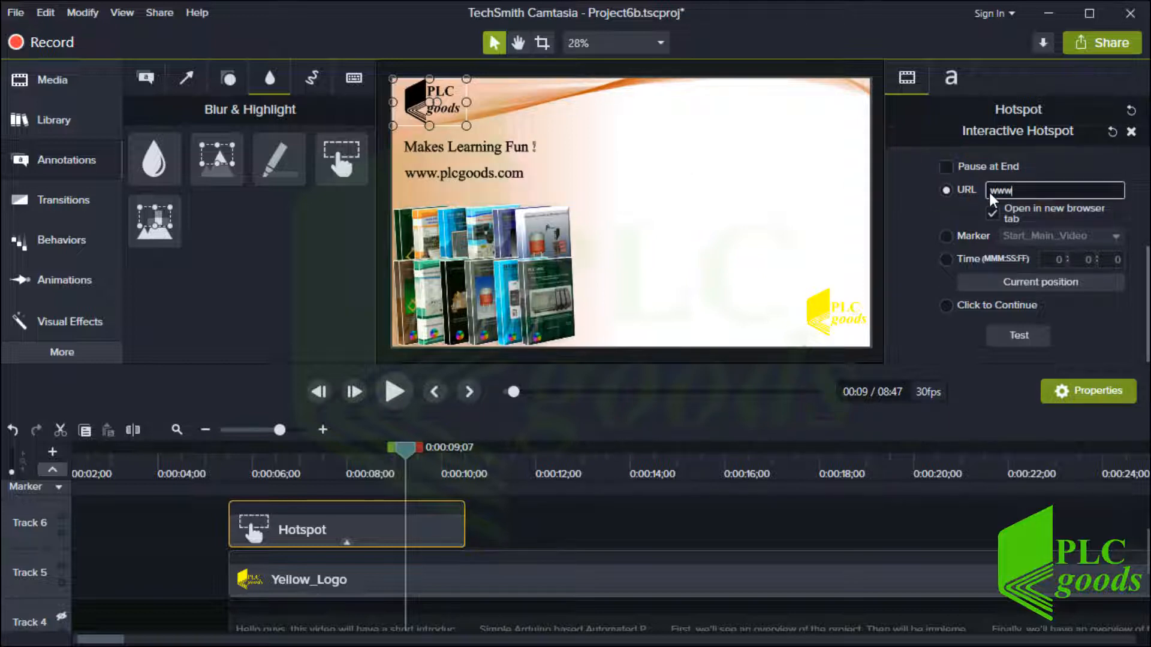
pyautogui.write('.plcgoods.com')
# Extend the end of the Track 6 hotspot clip to 0:00:26;12, where the page transition begins
pyautogui.moveTo(407, 456); pyautogui.dragTo(900, 455)
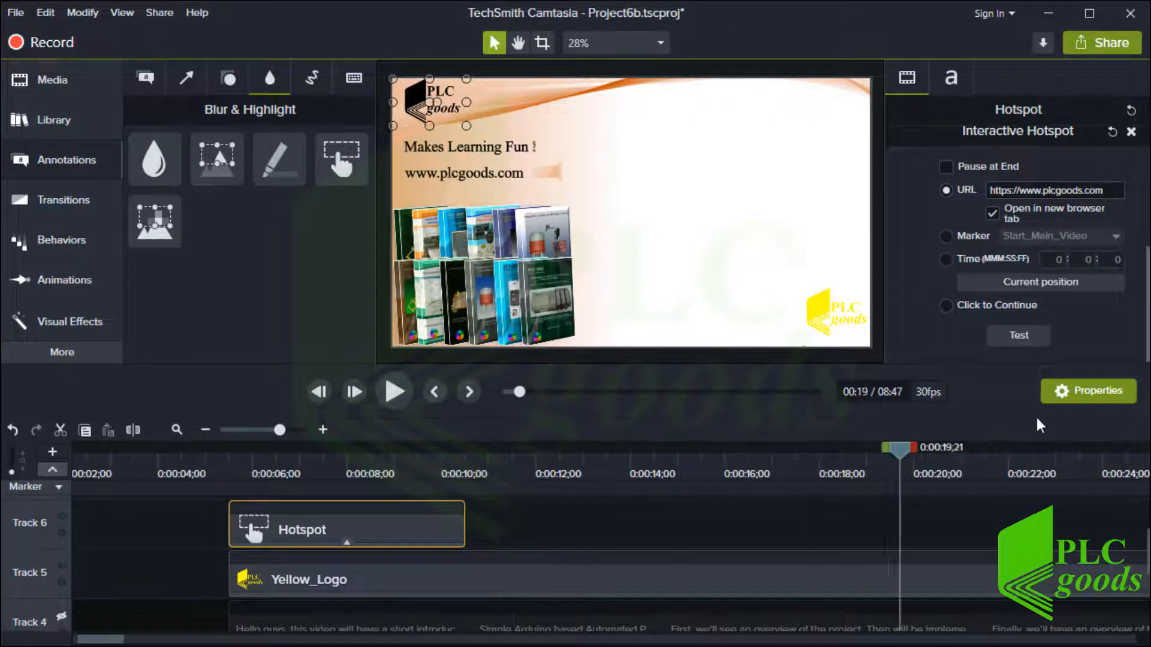
pyautogui.moveTo(1040, 426); pyautogui.dragTo(1046, 427)
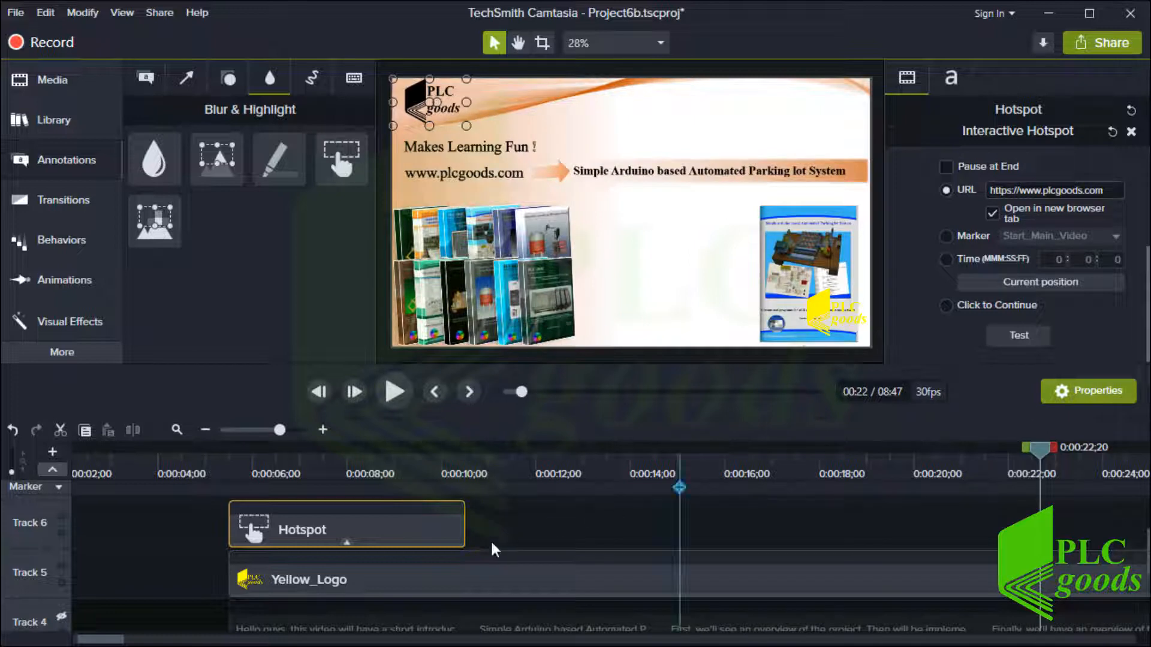
pyautogui.click(204, 430)
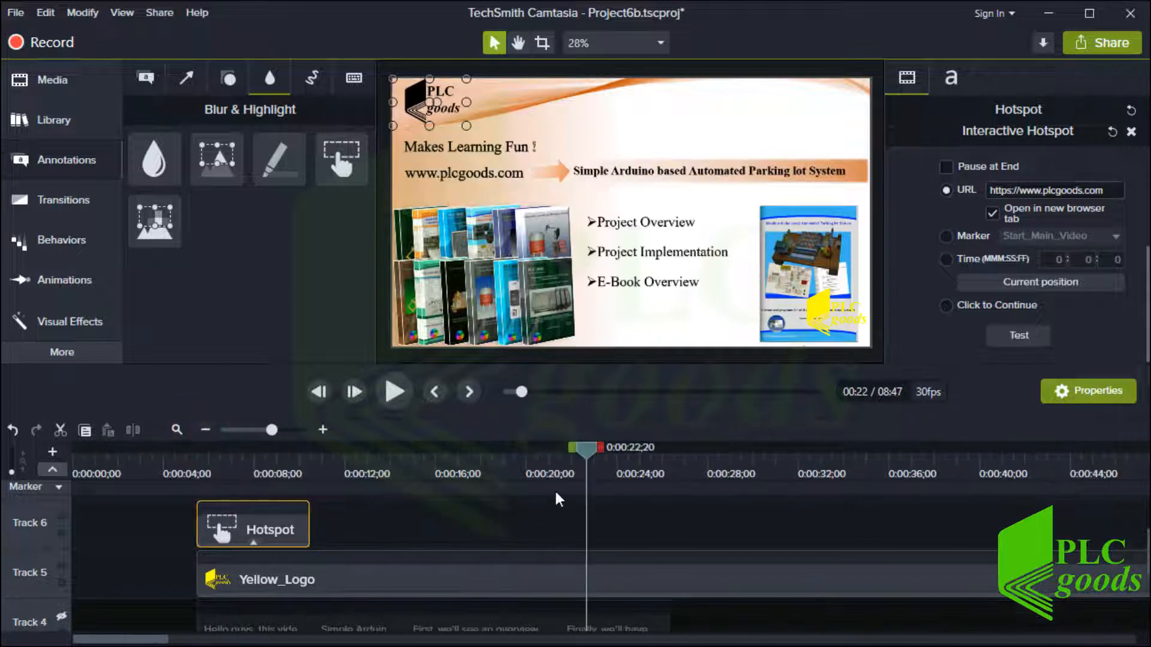
pyautogui.moveTo(586, 457)
pyautogui.mouseDown()
pyautogui.moveTo(722, 471)
pyautogui.moveTo(669, 486)
pyautogui.mouseUp()
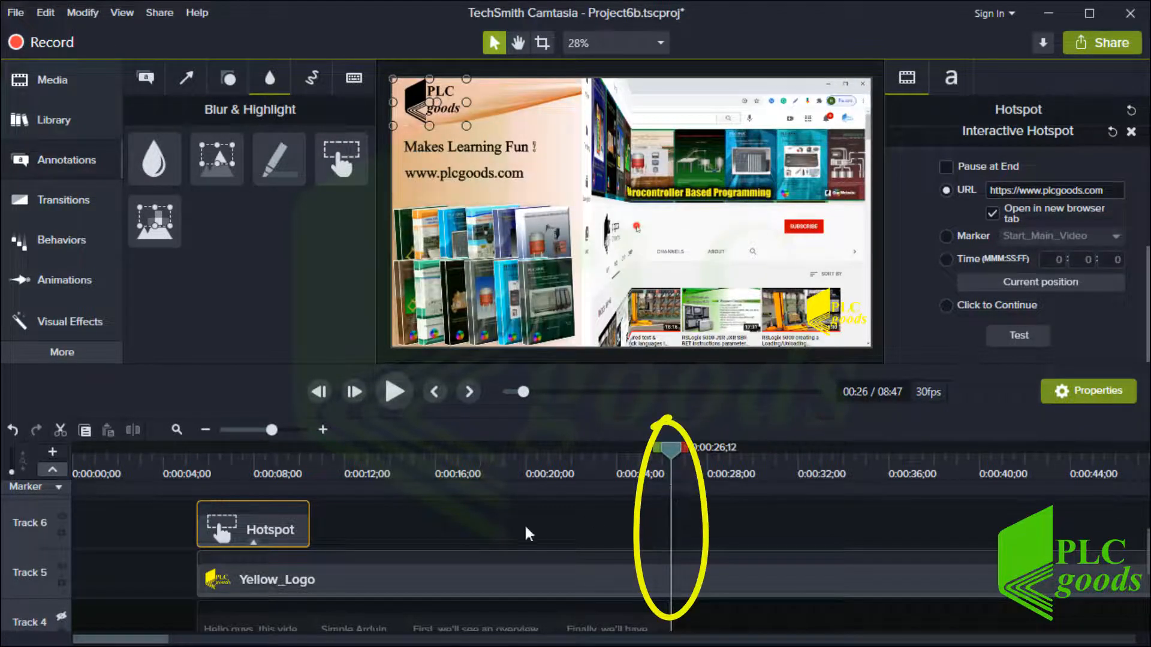
pyautogui.moveTo(307, 531); pyautogui.dragTo(669, 530)
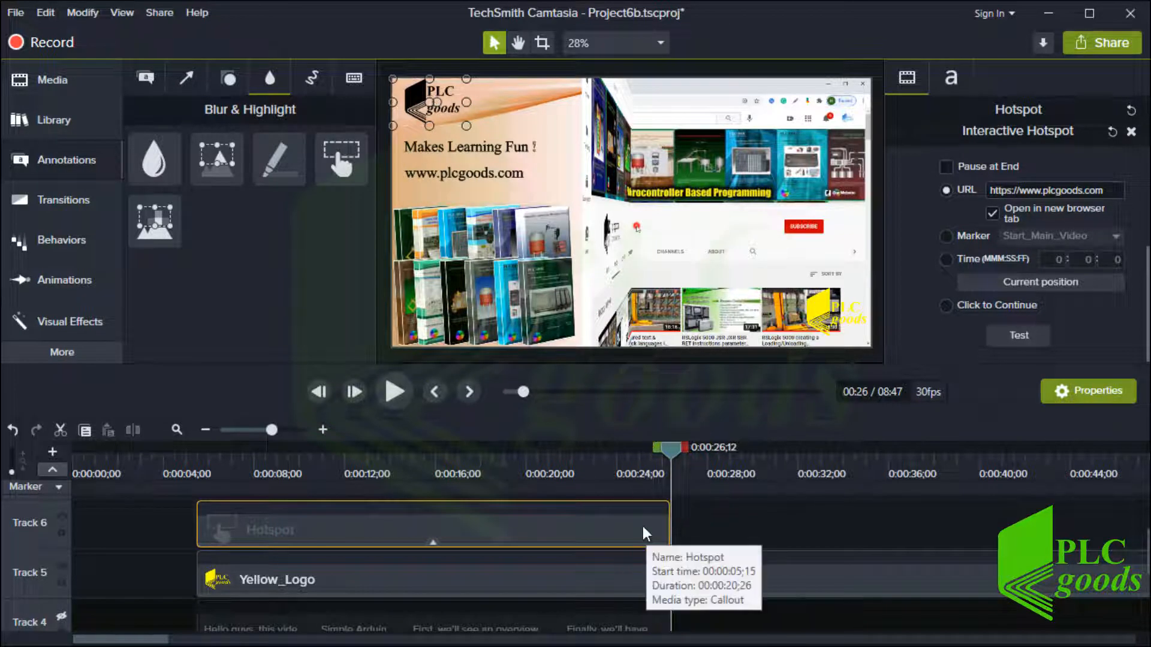
# Start a local file export with custom production settings, try the WMV format, and decline to continue without hotspots
pyautogui.click(67, 324)
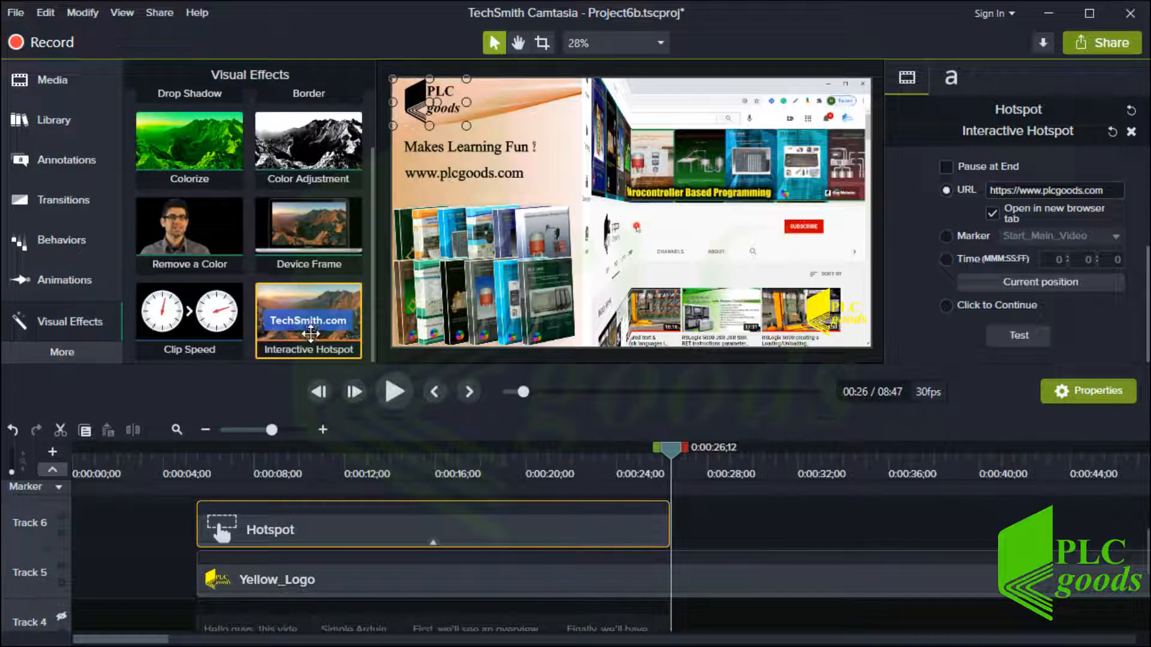
pyautogui.click(1077, 47)
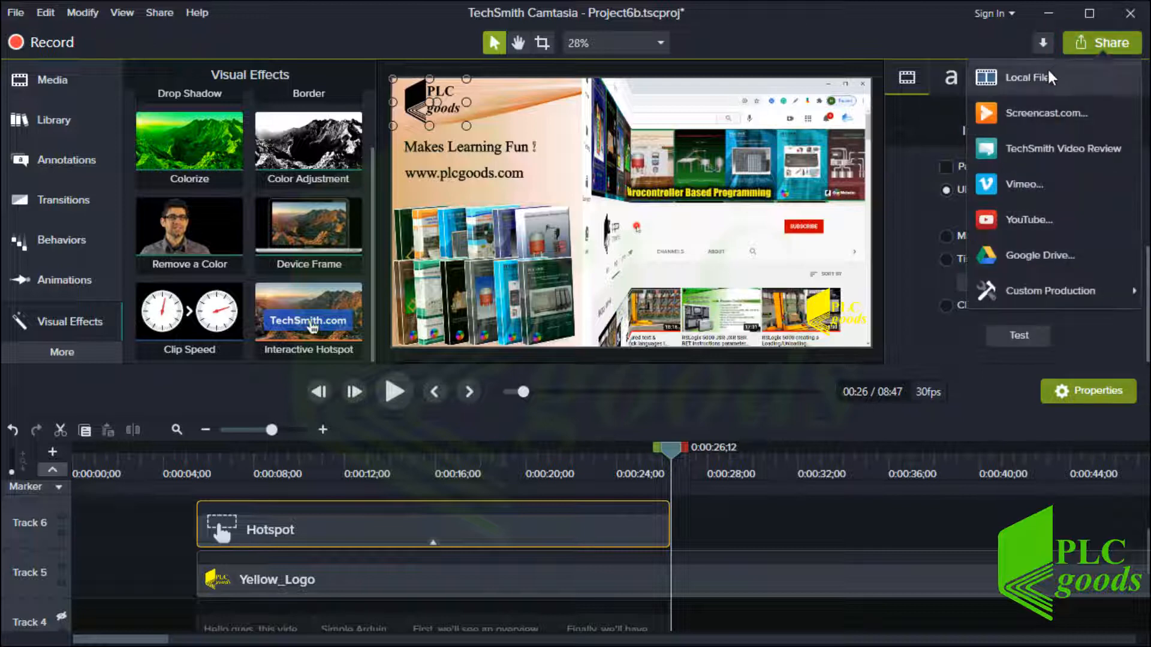
pyautogui.click(1048, 76)
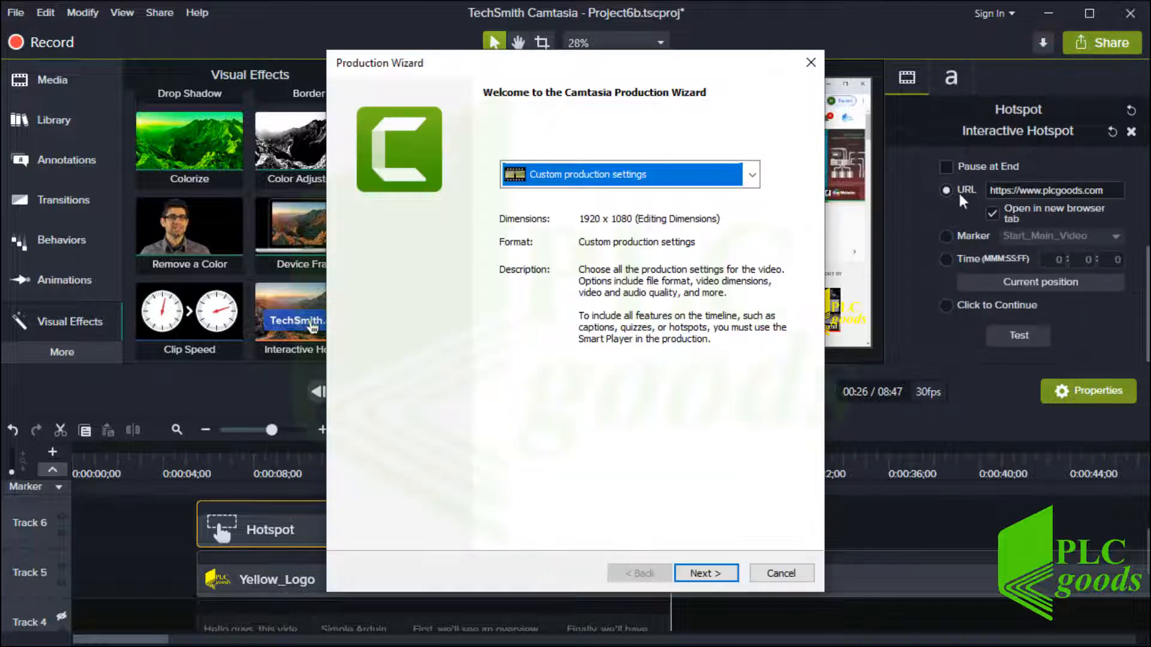
pyautogui.click(689, 578)
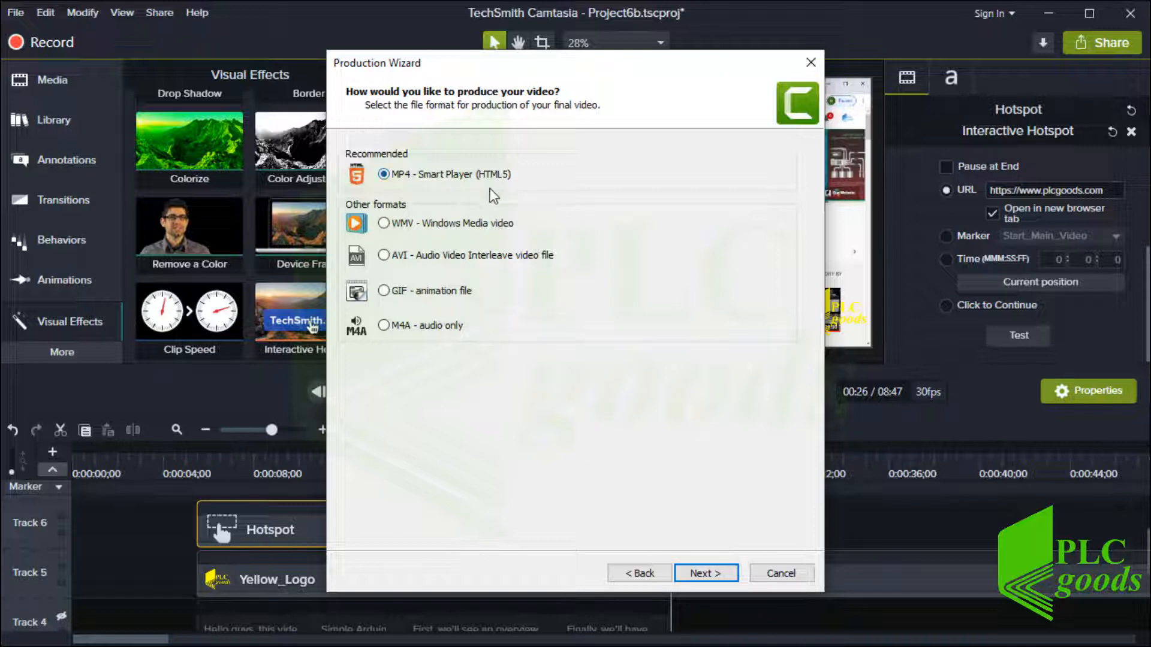
pyautogui.click(384, 224)
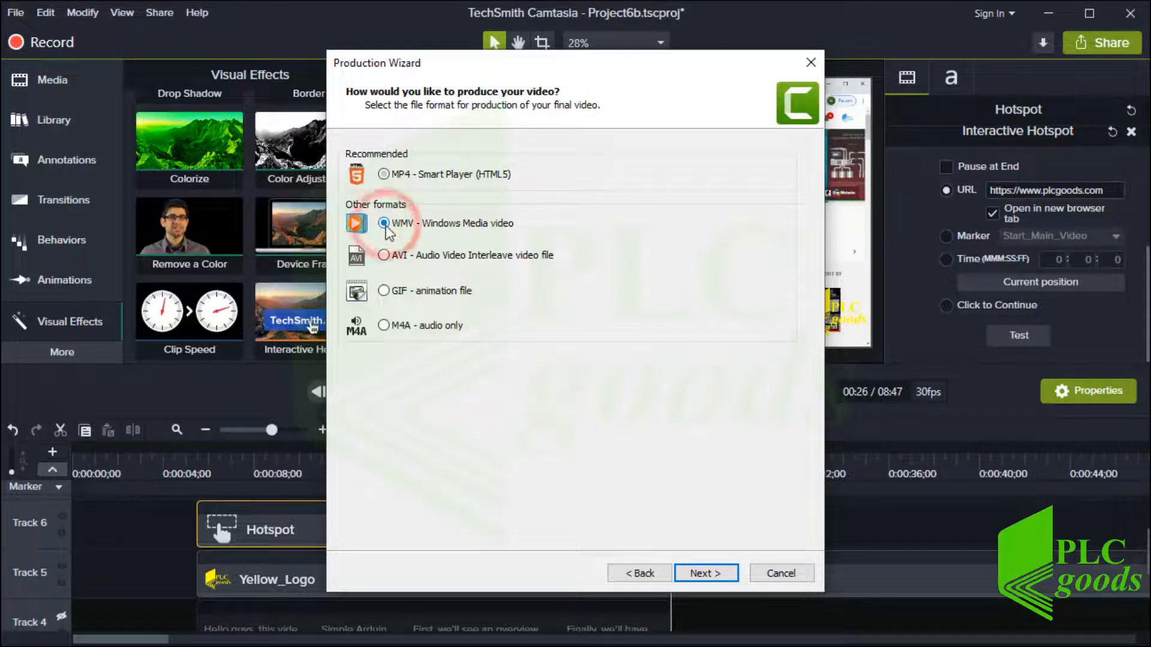
pyautogui.click(699, 572)
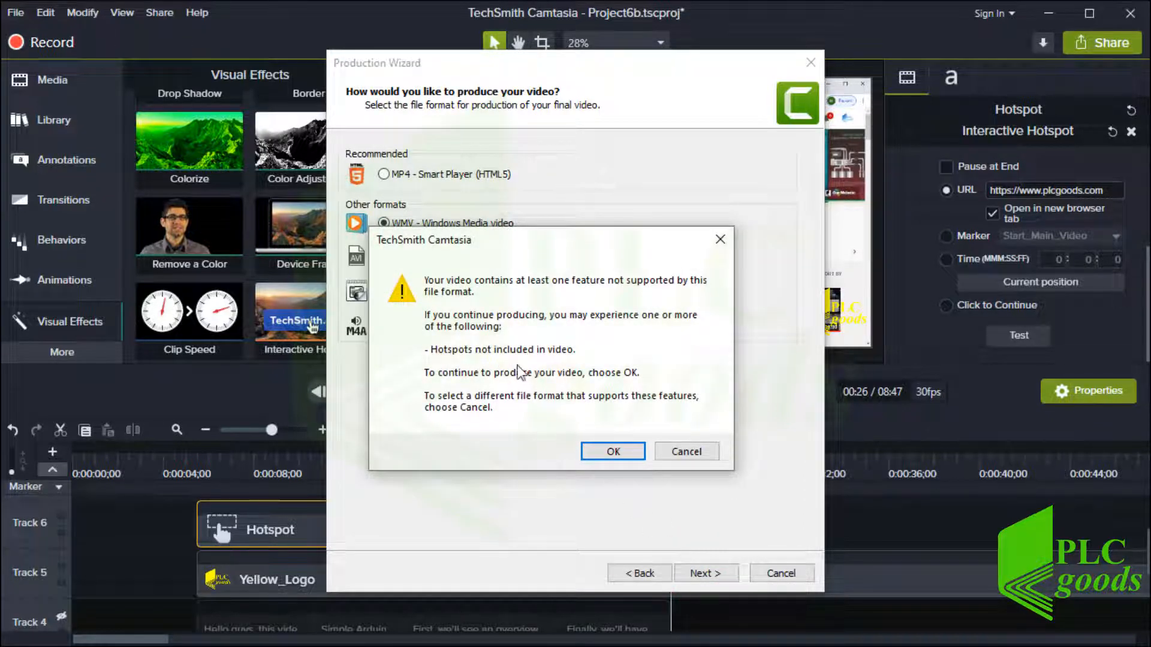
pyautogui.click(664, 449)
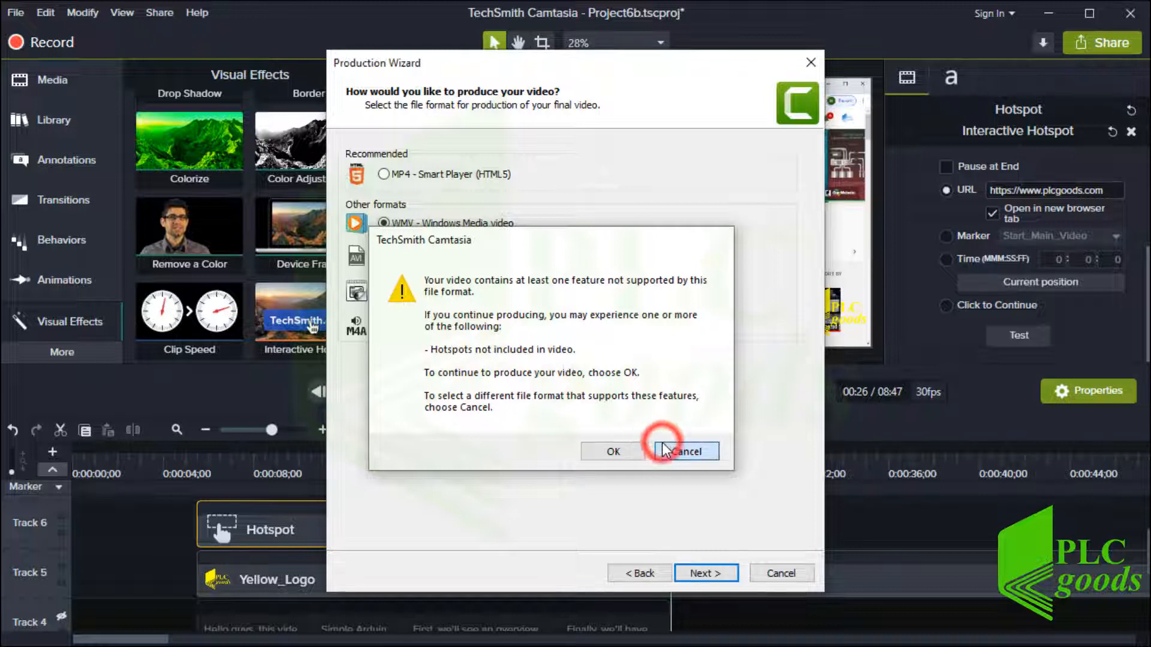
# Try the AVI format for the export, decline to continue without hotspots, and cancel the Production Wizard
pyautogui.click(384, 256)
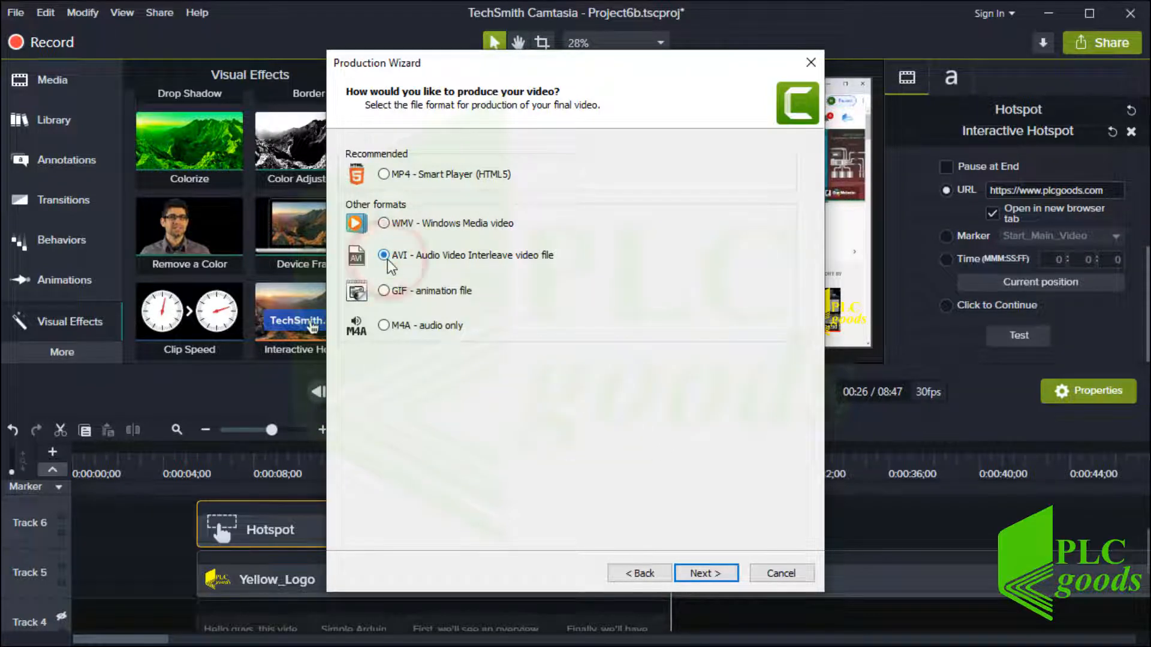
pyautogui.click(706, 574)
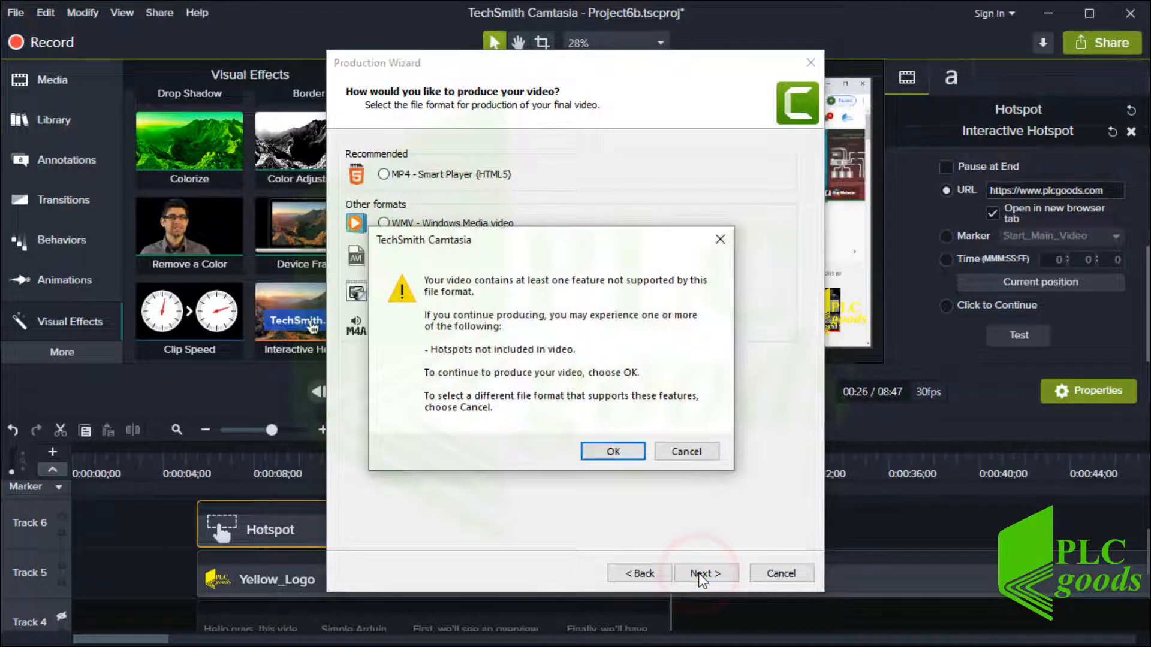
pyautogui.click(688, 453)
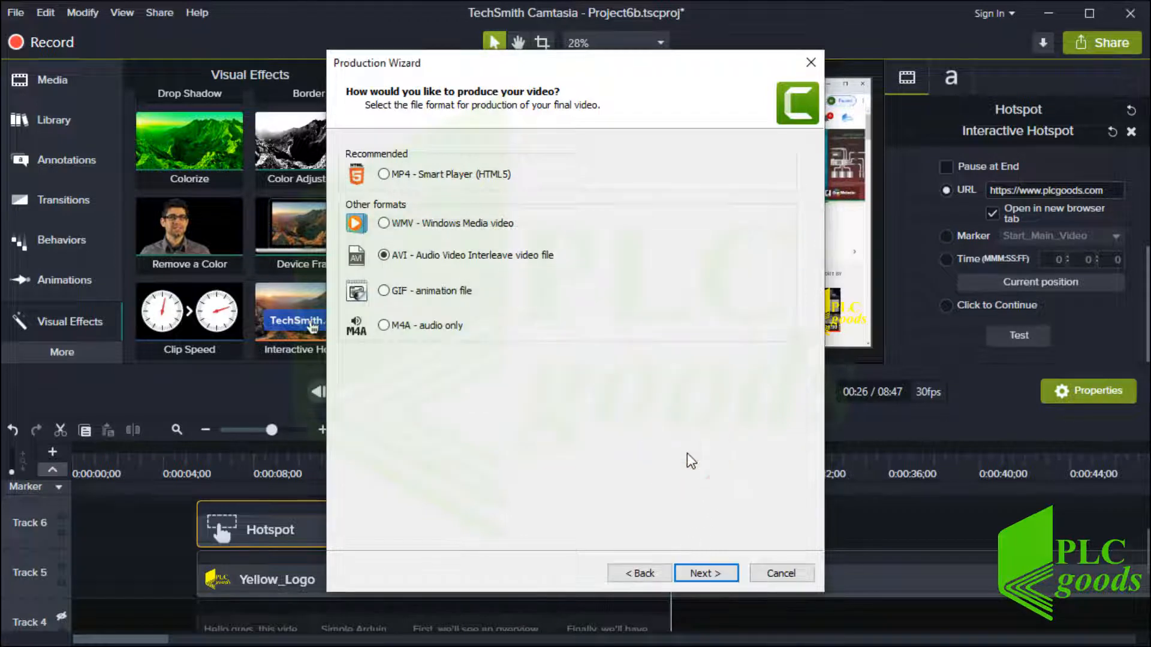
pyautogui.click(779, 574)
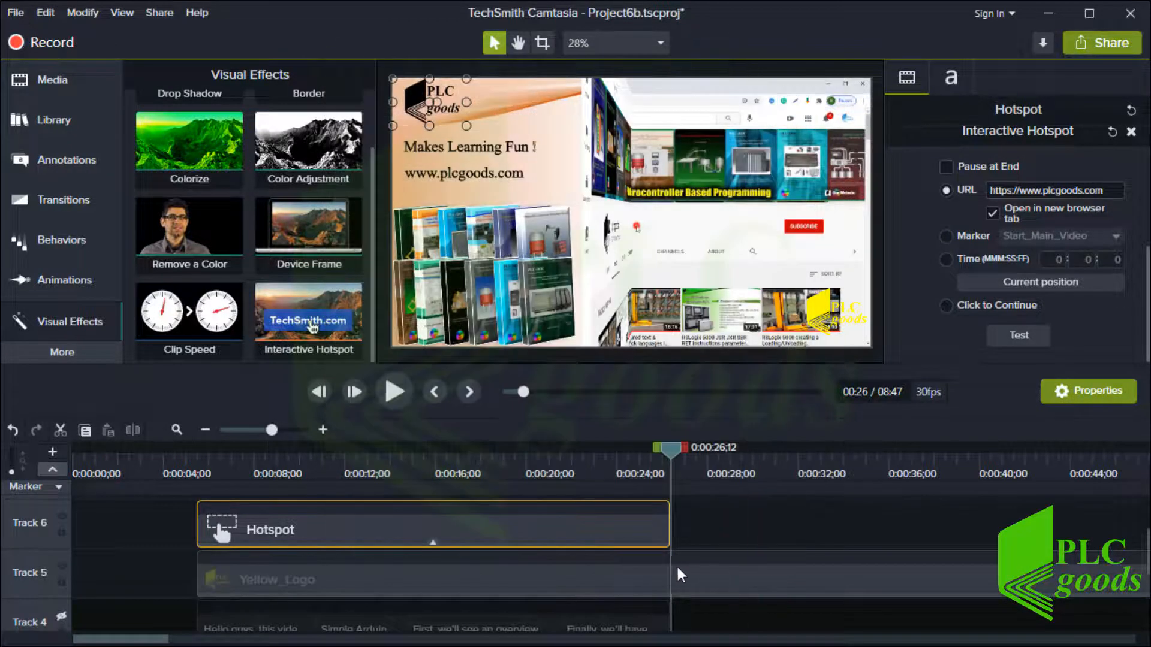
# Open the Interactivity tools and add a quiz to the timeline at 0:00:26;12
pyautogui.click(60, 354)
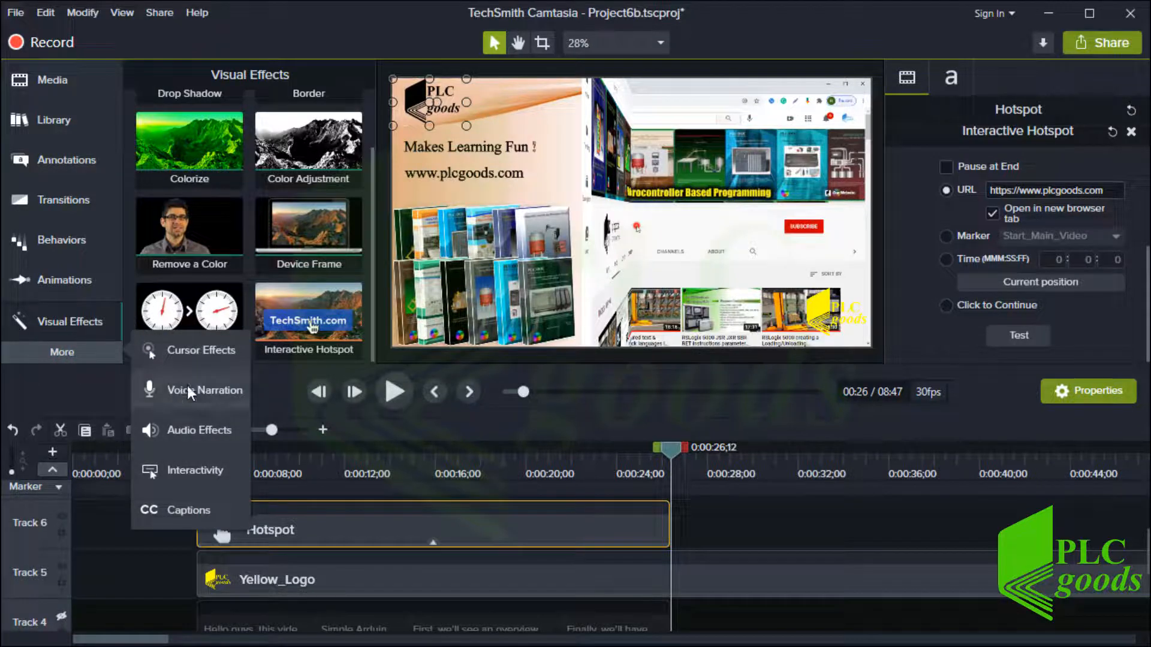
pyautogui.click(204, 471)
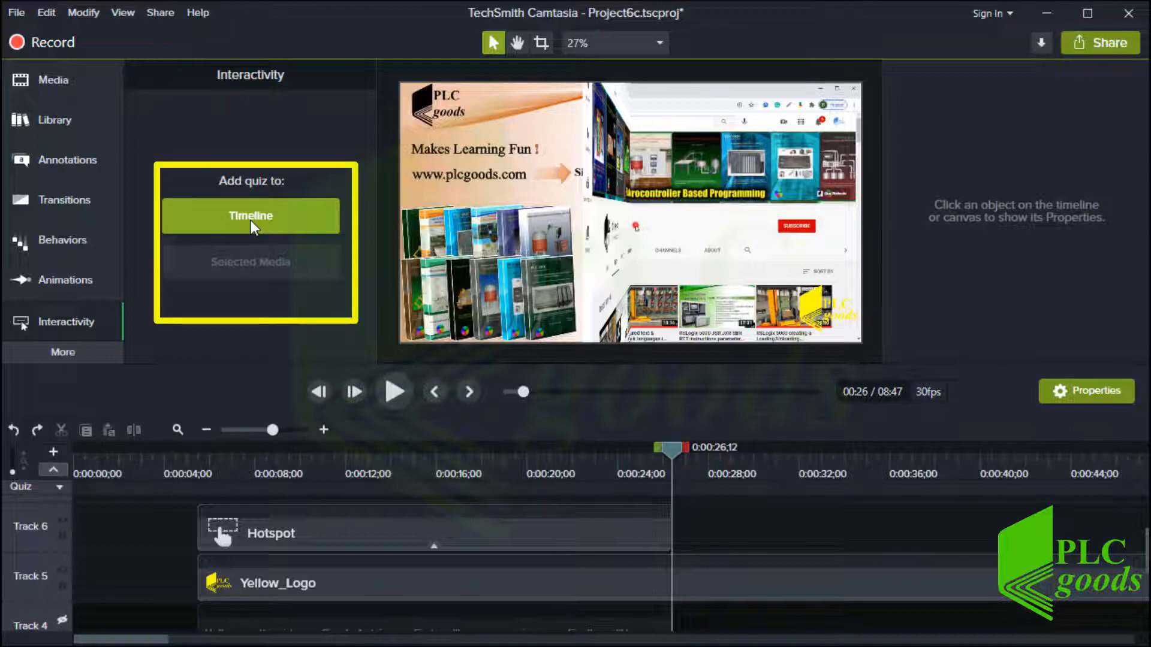
pyautogui.click(252, 220)
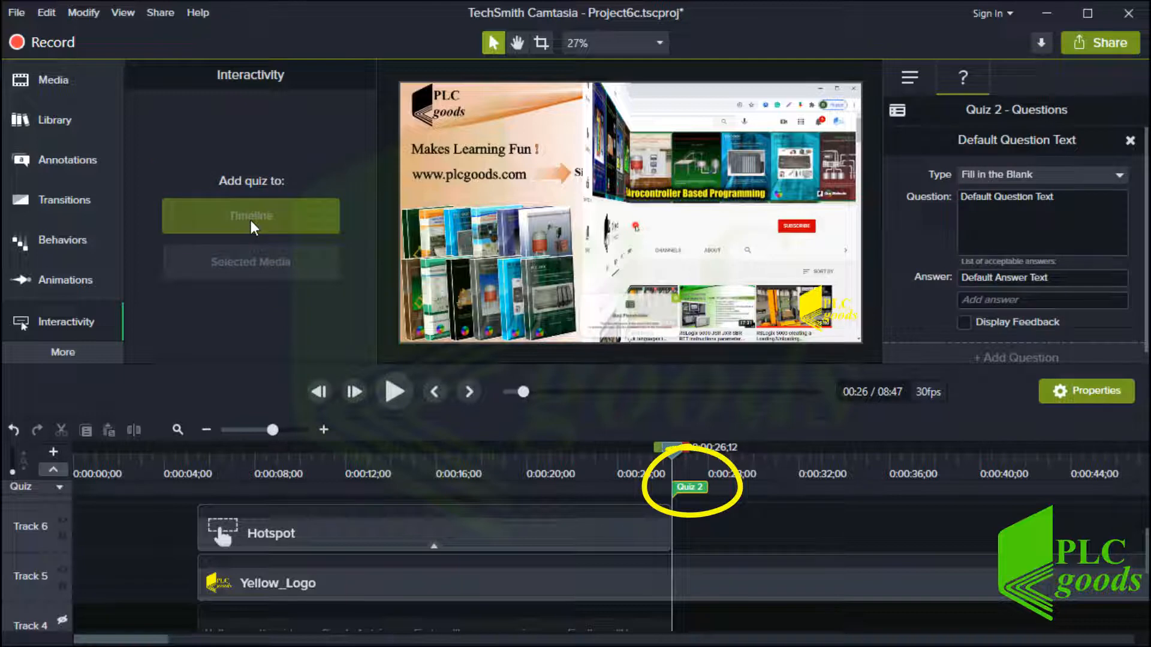
# Add a quiz to the Track 6 Hotspot clip at 0:00:21;09 and shift the clip slightly along its track
pyautogui.click(556, 465)
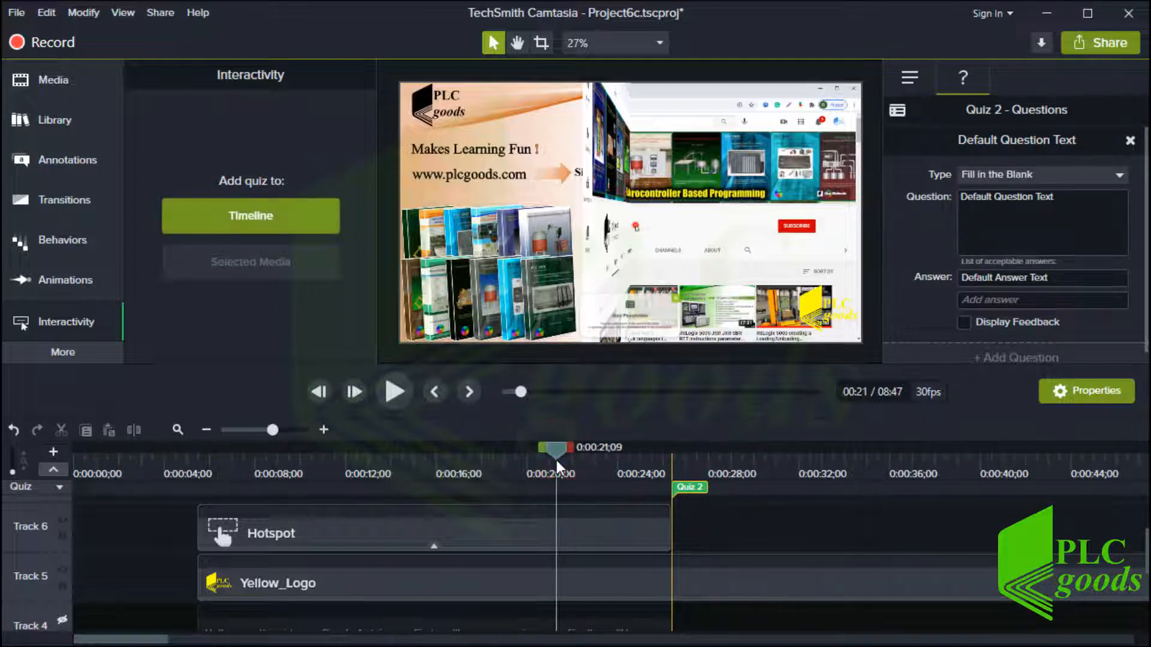
pyautogui.click(553, 533)
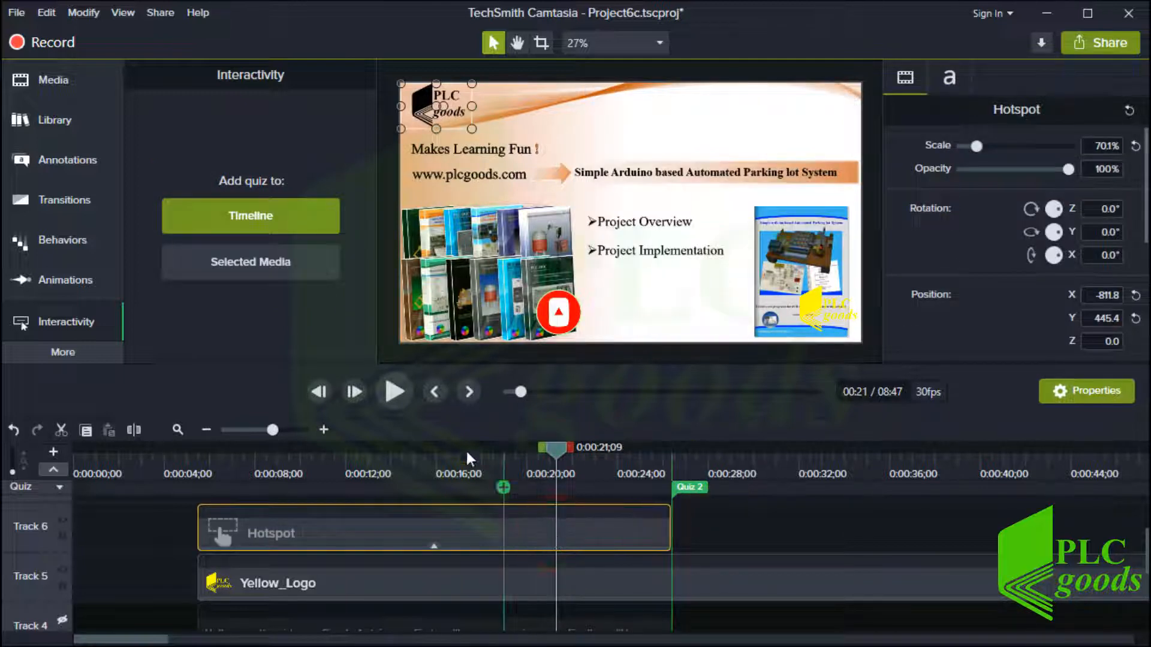
pyautogui.click(257, 269)
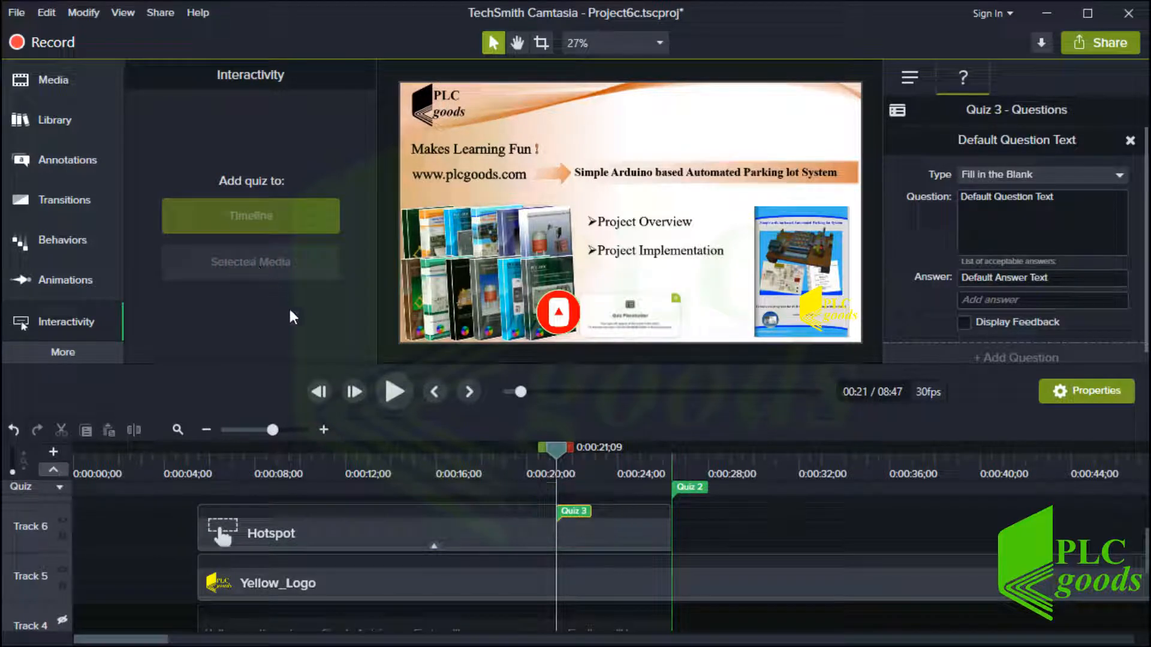
pyautogui.click(528, 532)
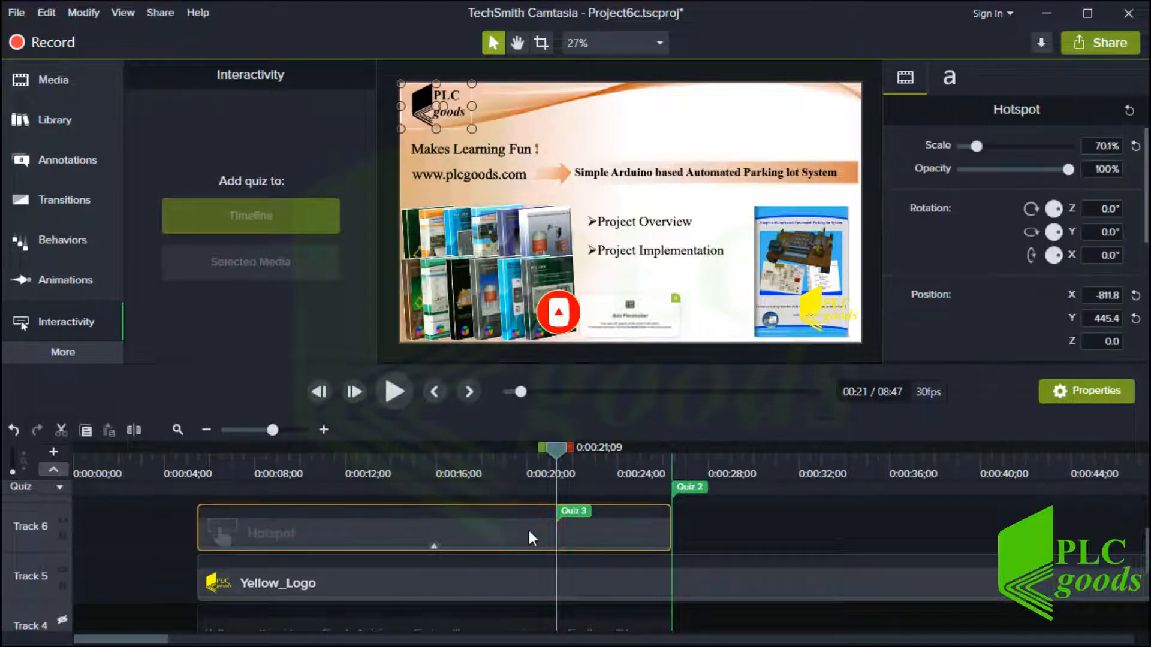
pyautogui.moveTo(538, 534)
pyautogui.mouseDown()
pyautogui.moveTo(876, 545)
pyautogui.moveTo(532, 545)
pyautogui.mouseUp()
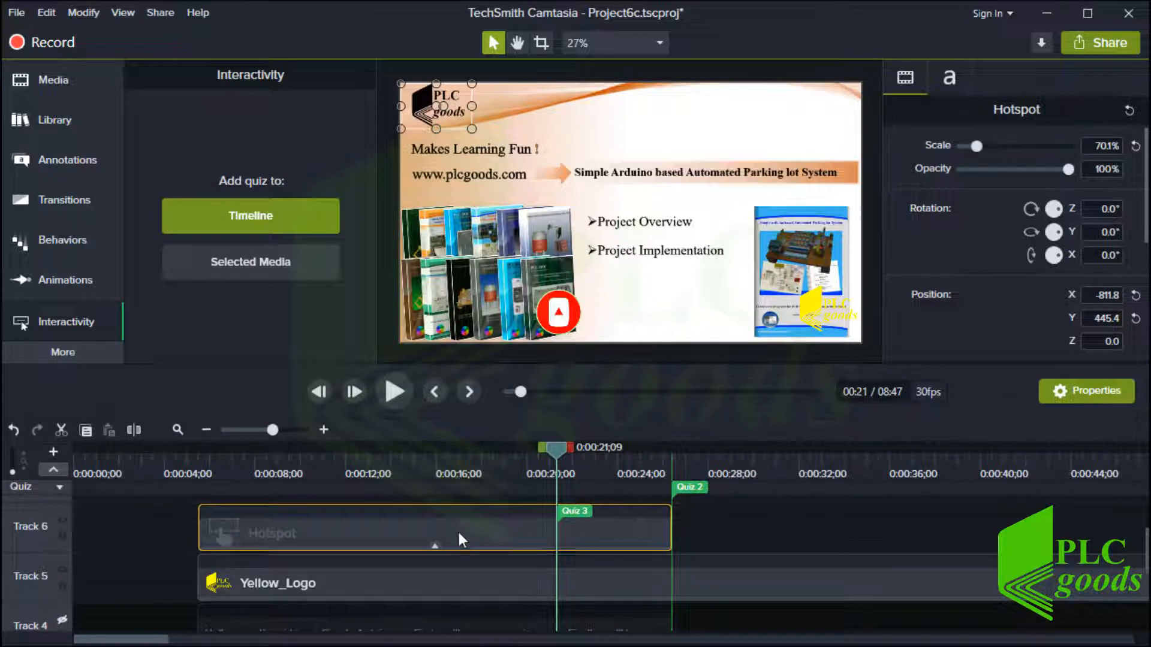
# Switch the timeline from Quiz view to Marker view and back to Quiz view
pyautogui.click(59, 488)
pyautogui.click(80, 508)
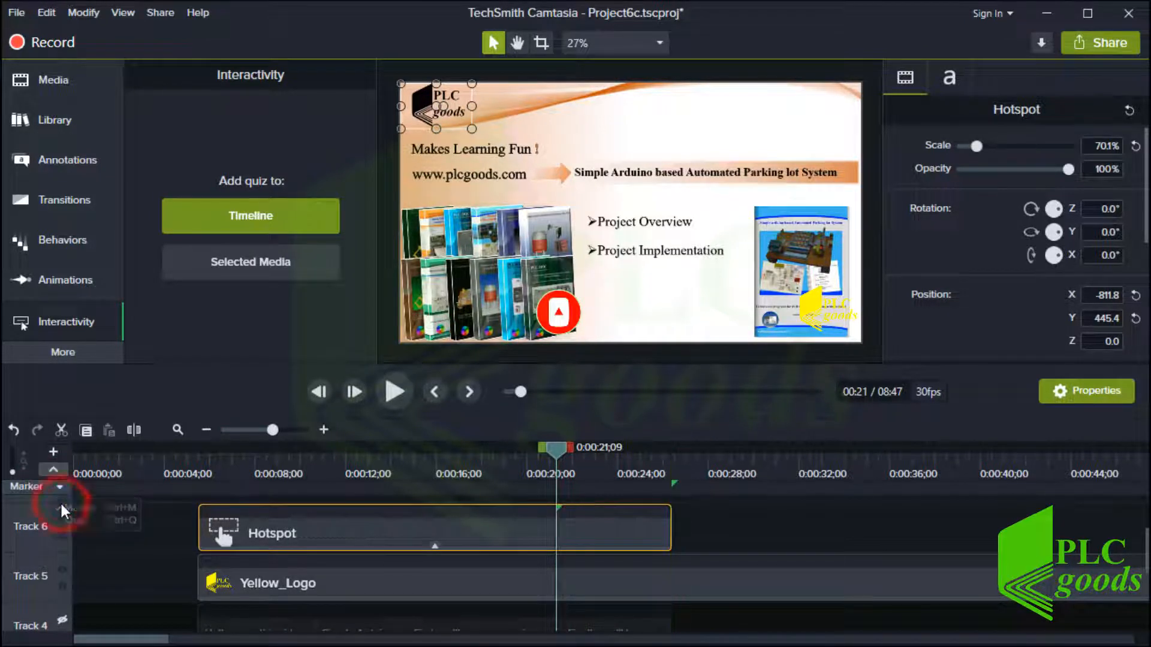
pyautogui.click(61, 488)
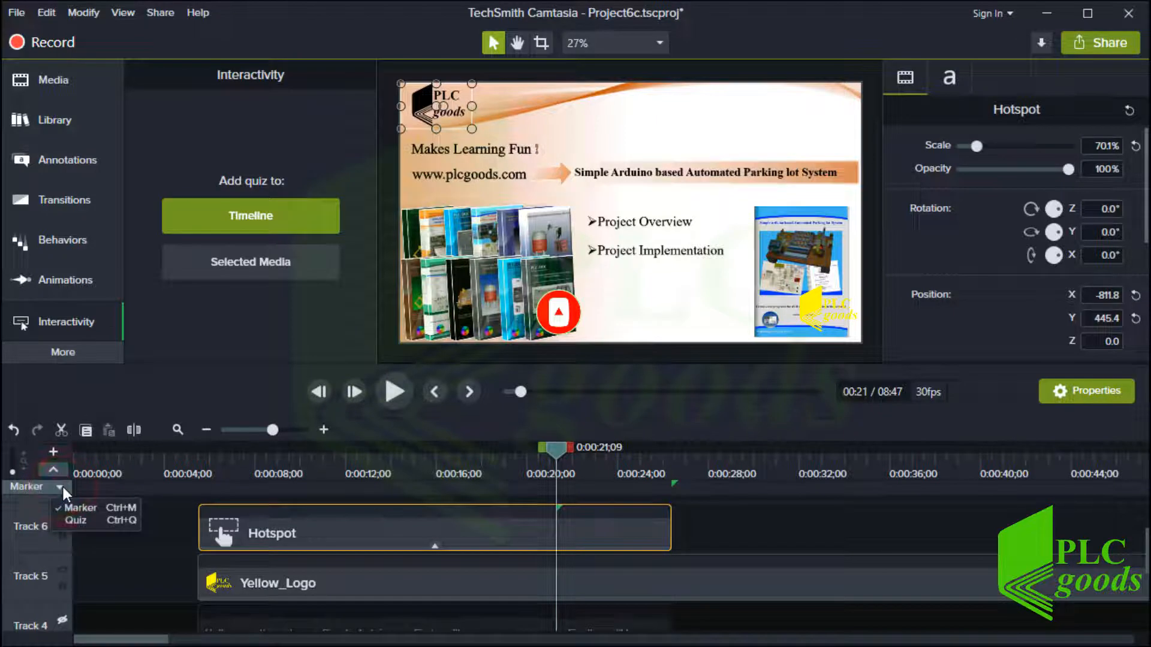
pyautogui.click(72, 521)
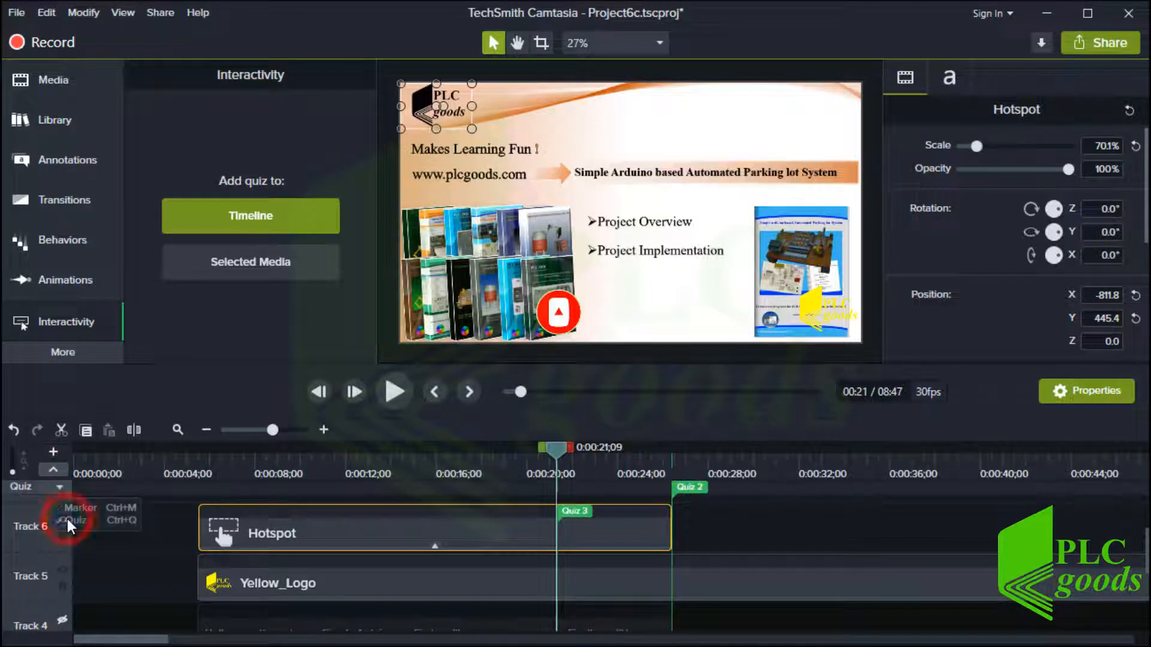
# Add a timeline quiz at 0:00:16;18 and a quiz on the Hotspot clip at 0:00:11;20
pyautogui.click(449, 488)
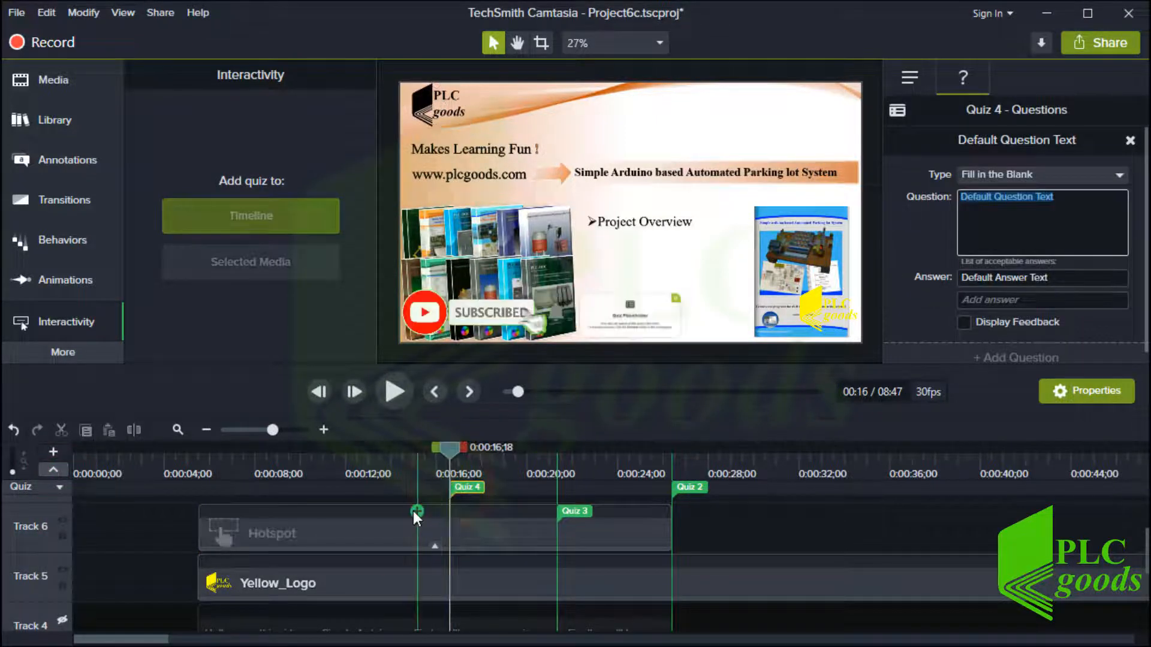
pyautogui.click(339, 515)
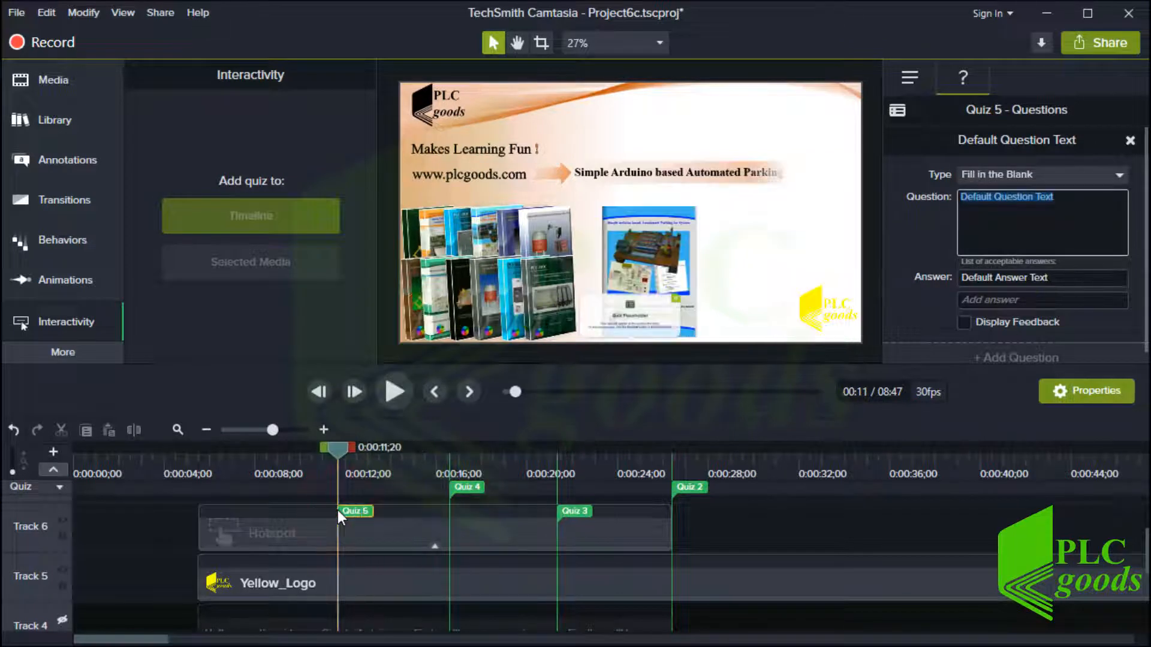
# Delete all four quizzes, Quiz 5, Quiz 4, Quiz 3 and Quiz 2, from the timeline and the Hotspot clip
pyautogui.click(360, 515)
pyautogui.press('Delete')
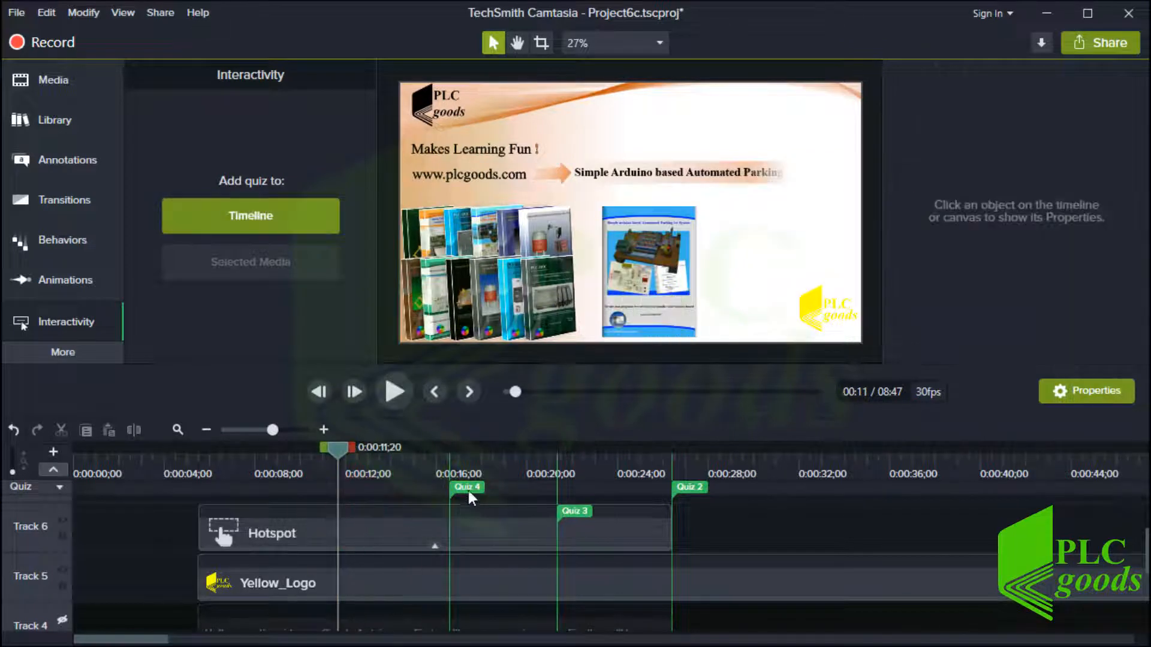
pyautogui.click(465, 486)
pyautogui.press('Delete')
pyautogui.click(583, 515)
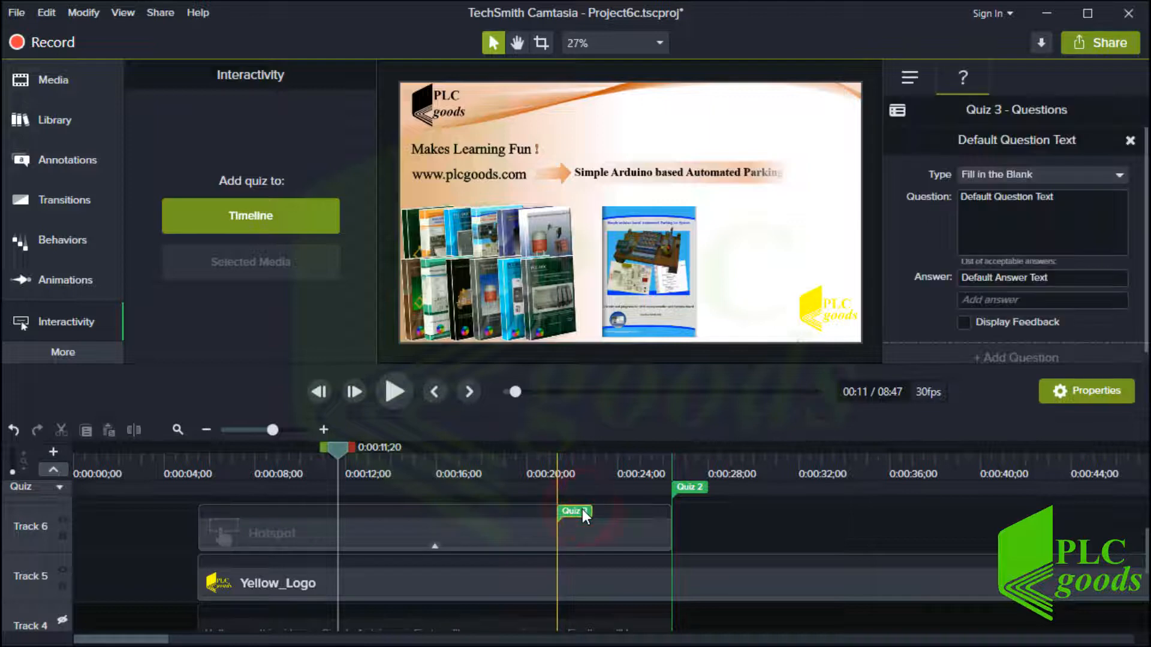
pyautogui.press('Delete')
pyautogui.click(680, 490)
pyautogui.press('Delete')
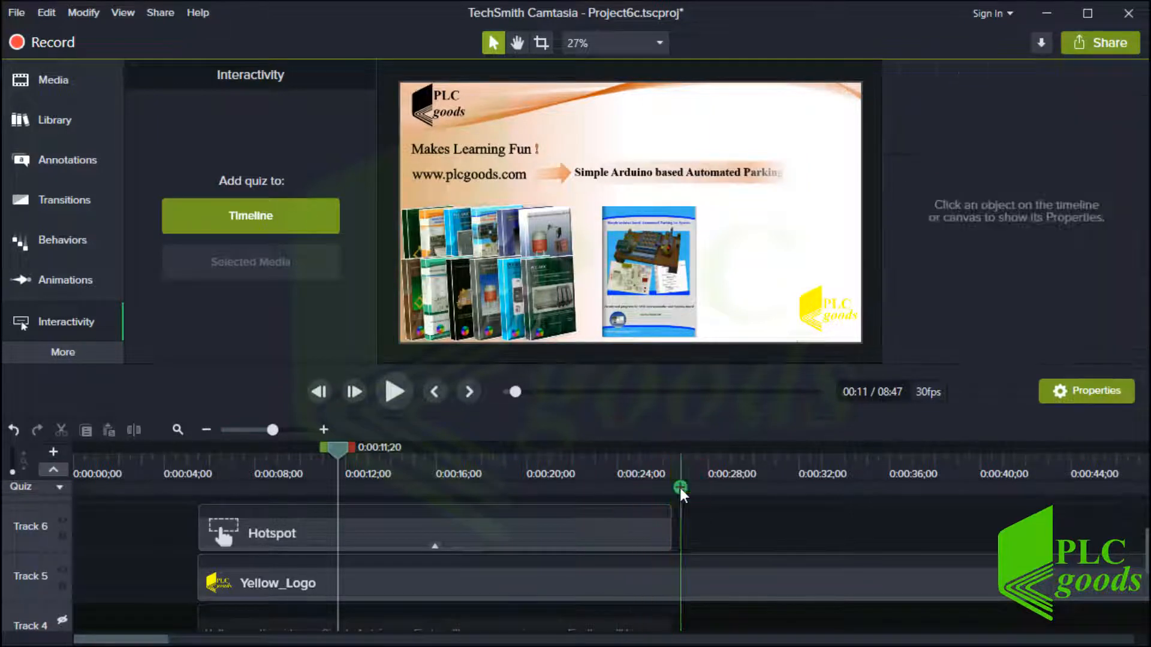
# Add a quiz to the My Video03 clip on Track 2 near its end, at 0:07:59;03
pyautogui.click(206, 429)
pyautogui.click(206, 430)
pyautogui.click(206, 429)
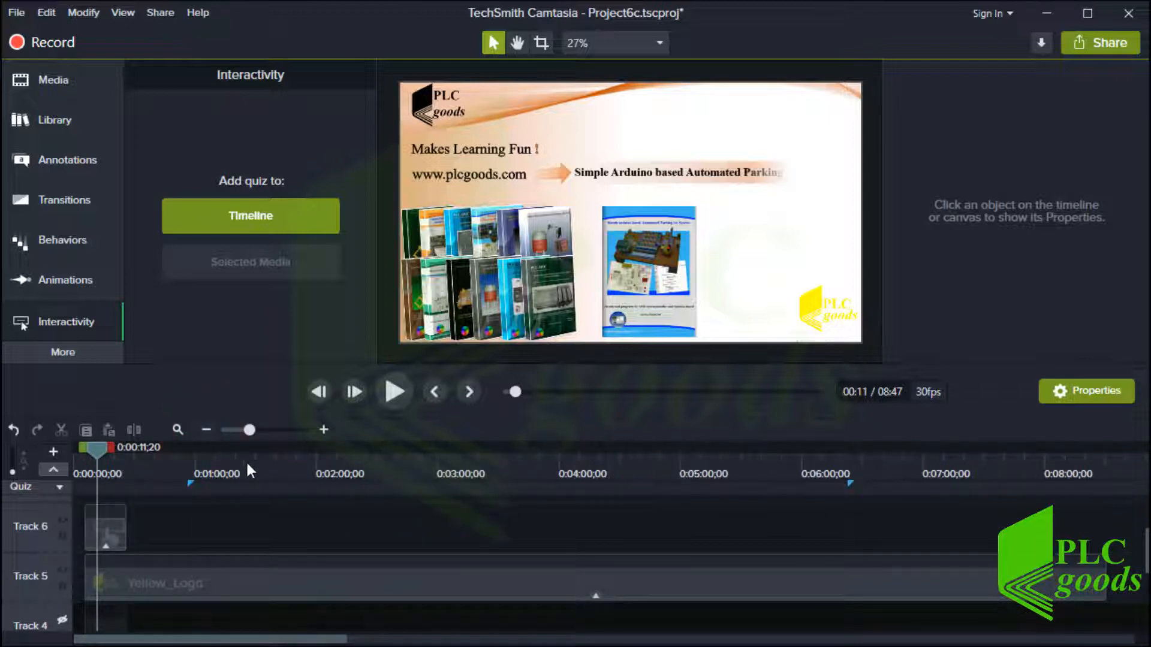
pyautogui.scroll(-5, 264, 506)
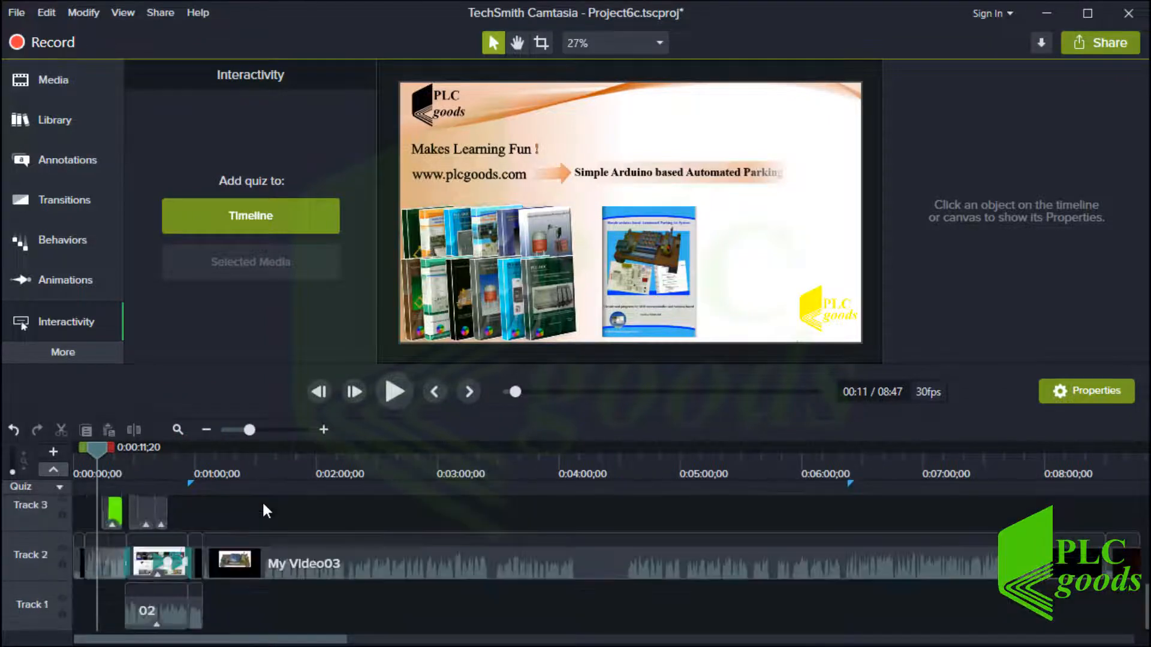
pyautogui.click(354, 466)
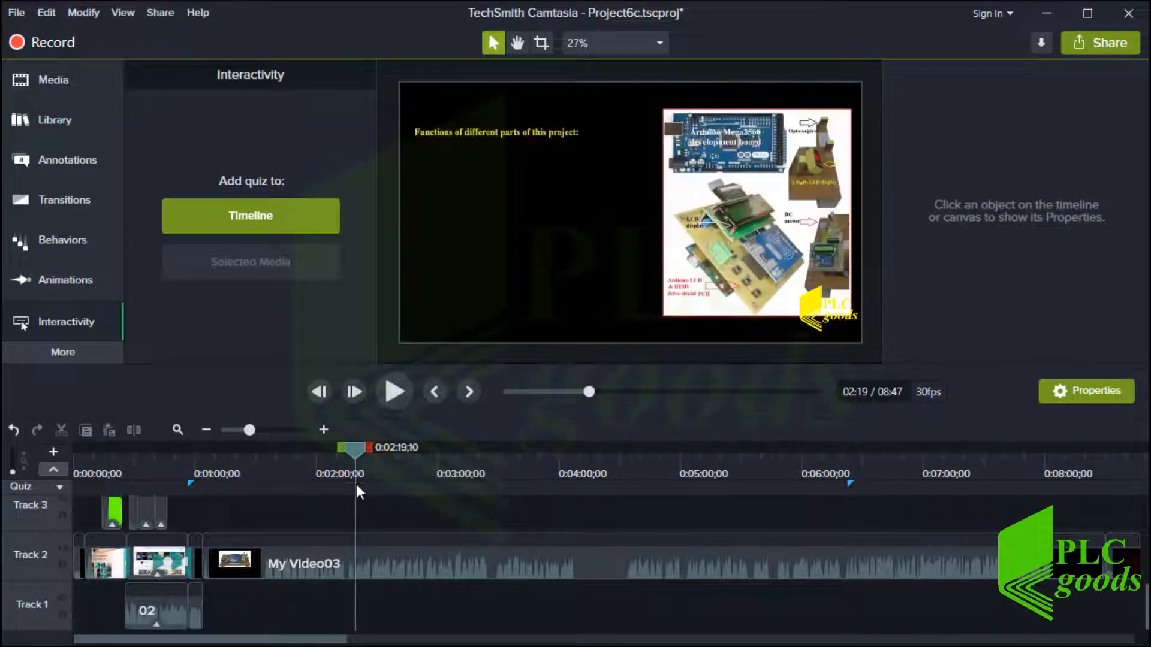
pyautogui.click(372, 560)
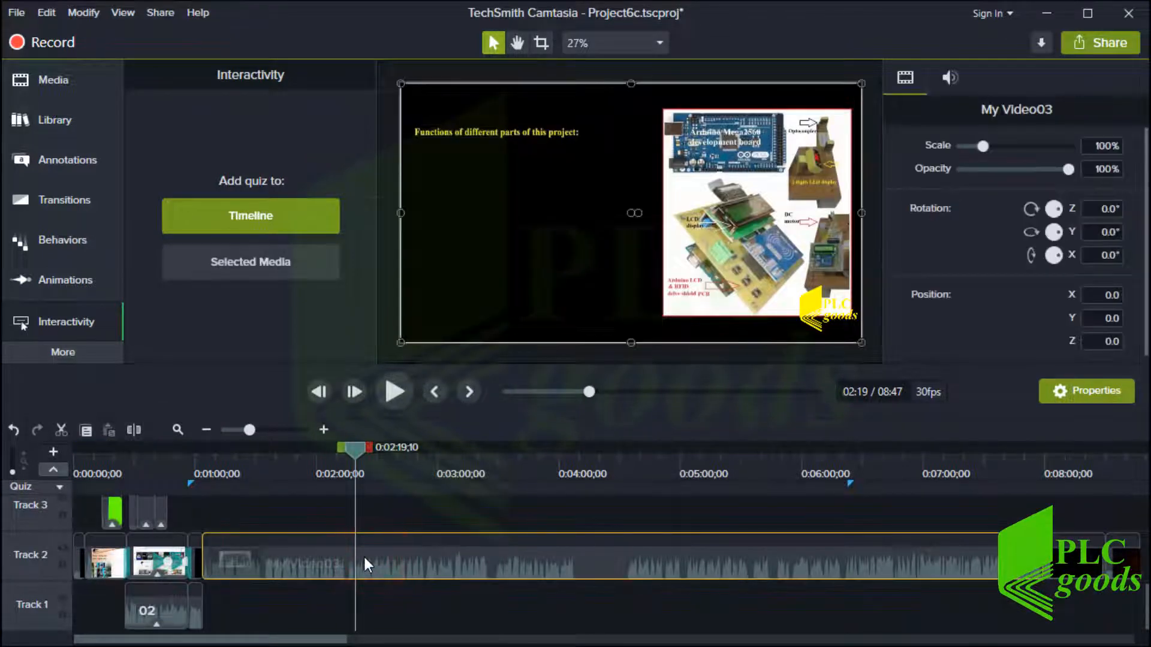
pyautogui.hotkey('ctrl', 'alt', '.')
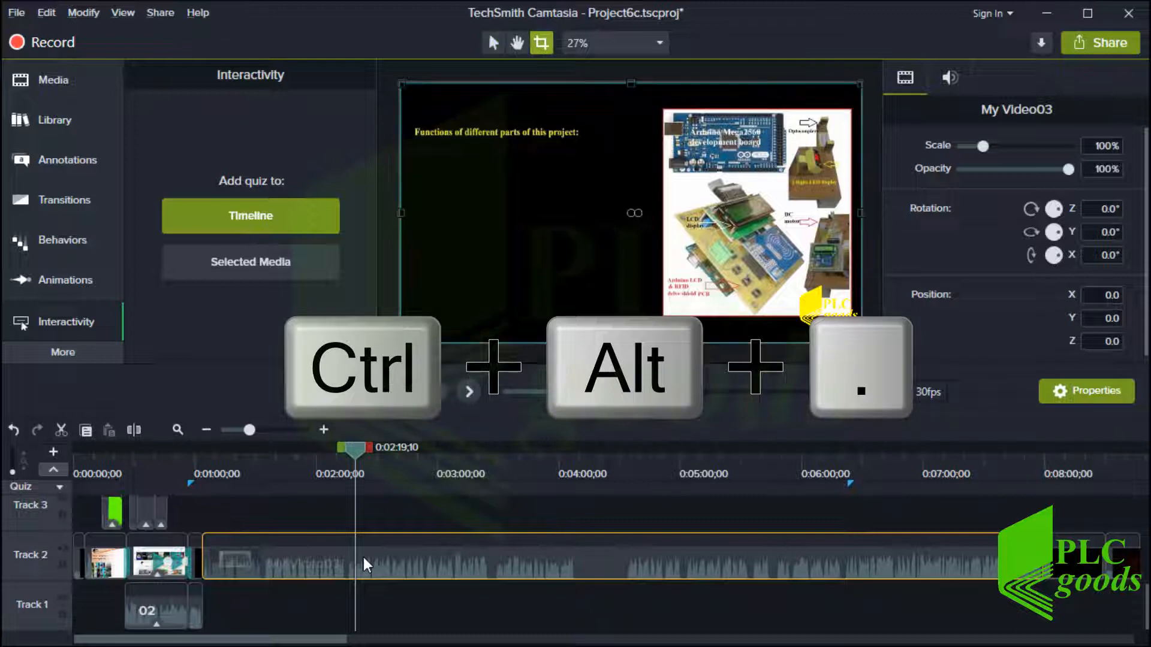
pyautogui.hotkey('ctrl', 'alt', '.')
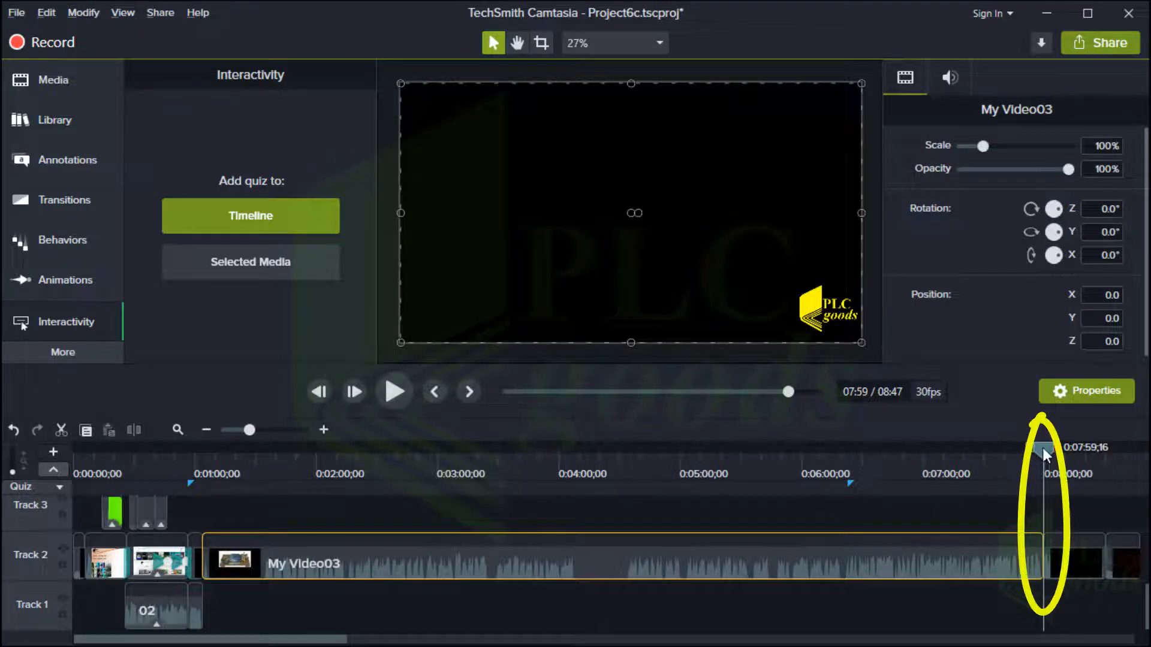
pyautogui.moveTo(1043, 456); pyautogui.dragTo(1042, 456)
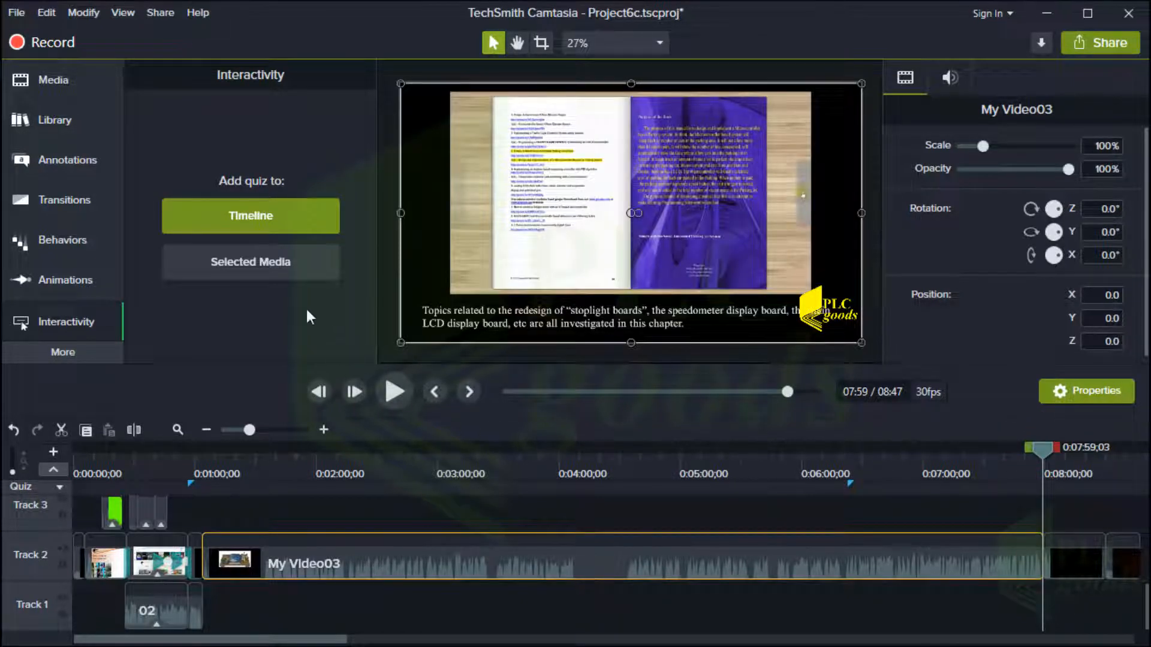
pyautogui.click(257, 264)
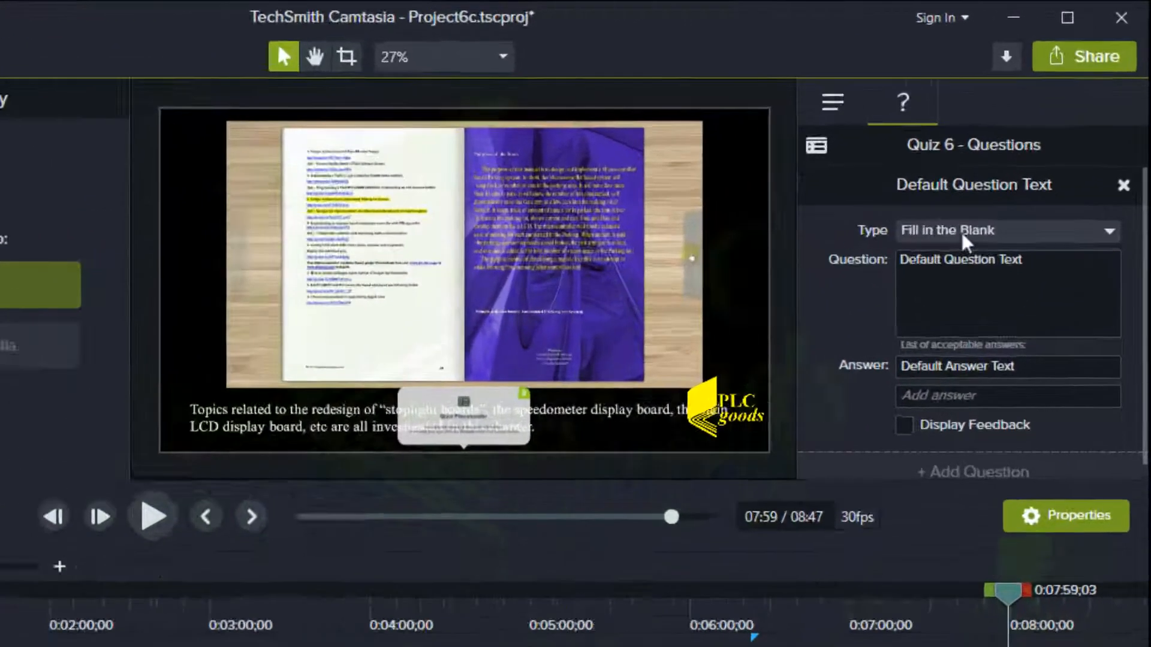
# Set the quiz question type to Multiple Choice and the question text to "which controller is used?"
pyautogui.click(1073, 175)
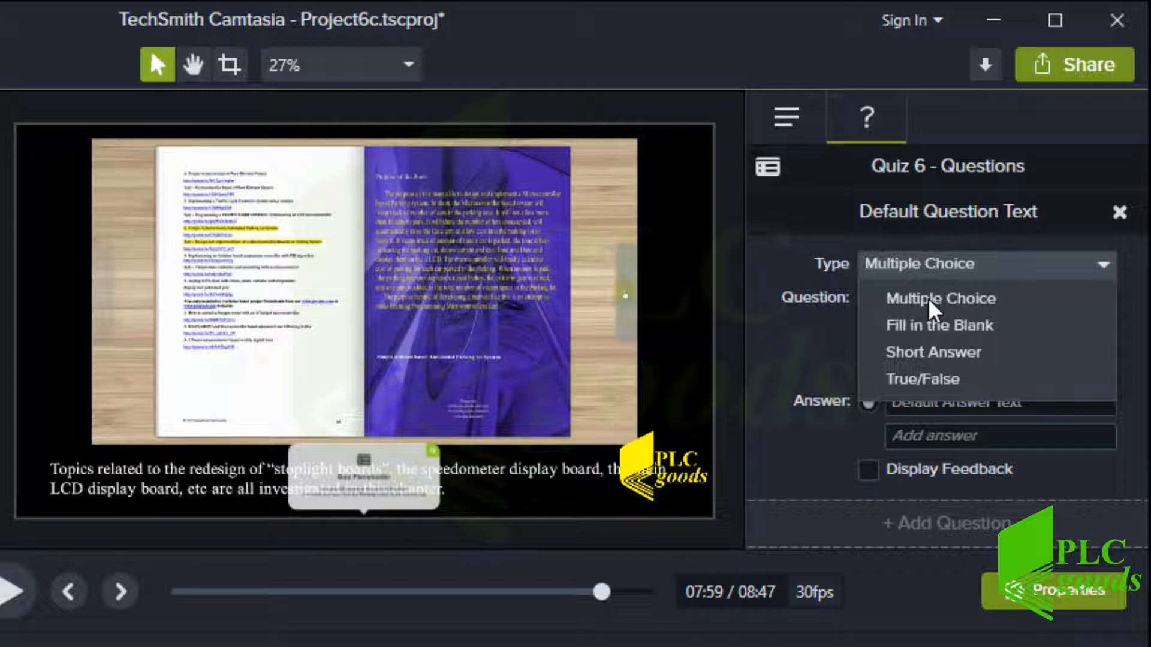
pyautogui.click(931, 303)
pyautogui.click(930, 300)
pyautogui.hotkey('ctrl', 'a')
pyautogui.write('w')
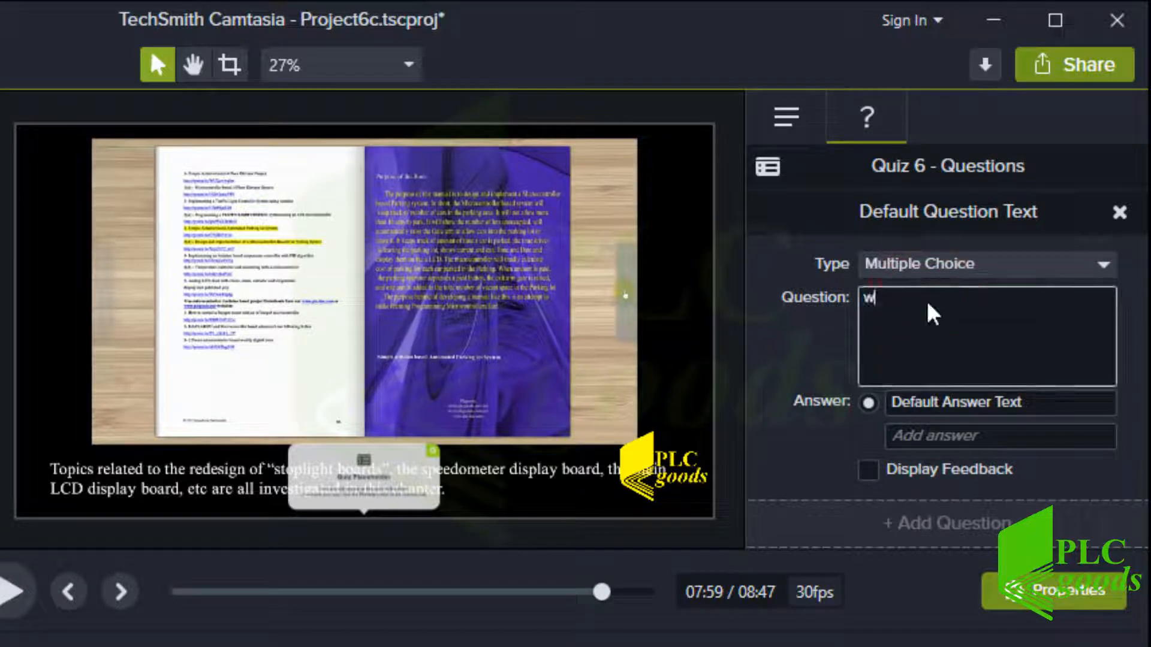
pyautogui.write('hich controlle')
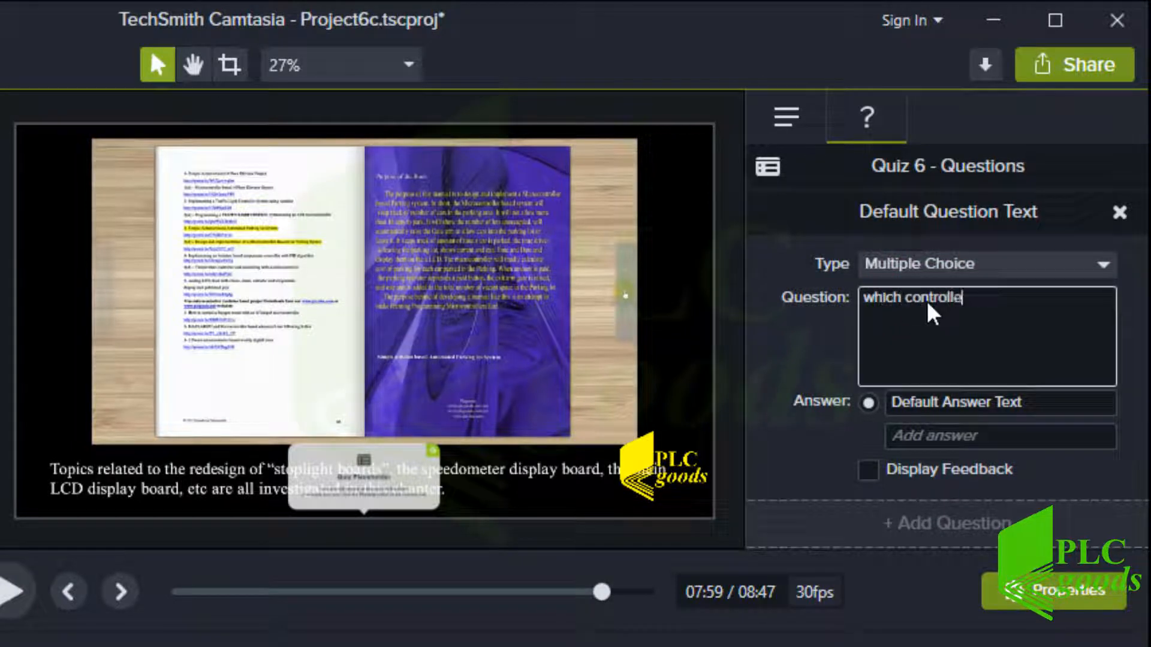
pyautogui.write('r is used?')
# Enter the answers PLC, AVR and Arduino, and mark Arduino as the correct answer
pyautogui.press('Tab')
pyautogui.write('PLC')
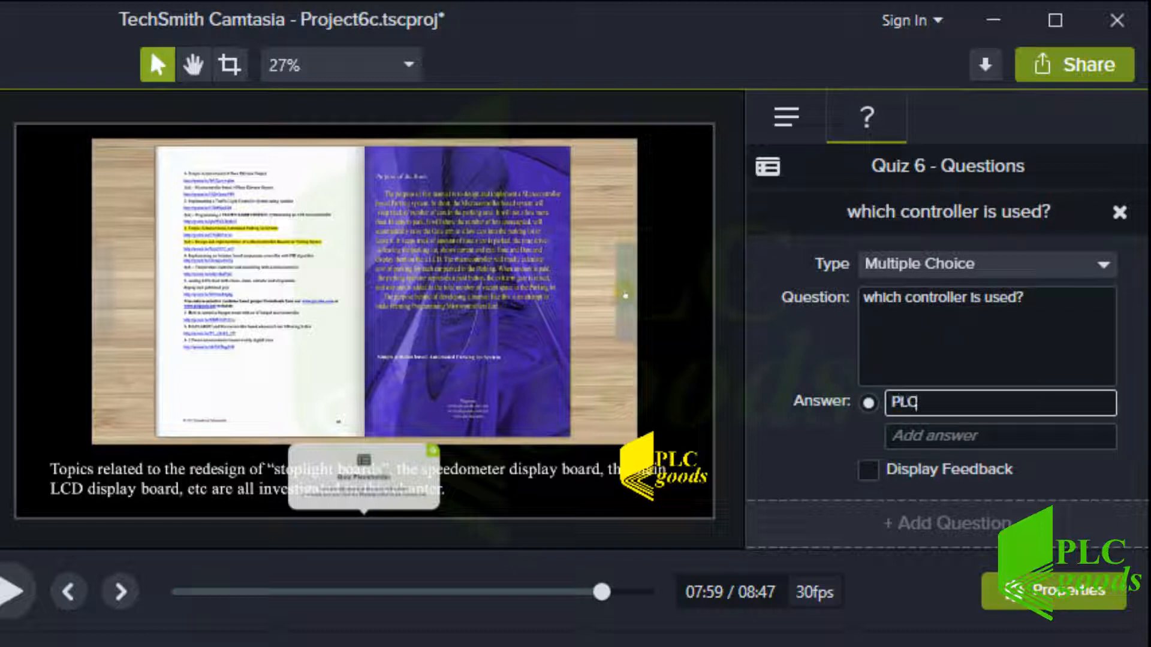
pyautogui.click(934, 436)
pyautogui.write('AVR')
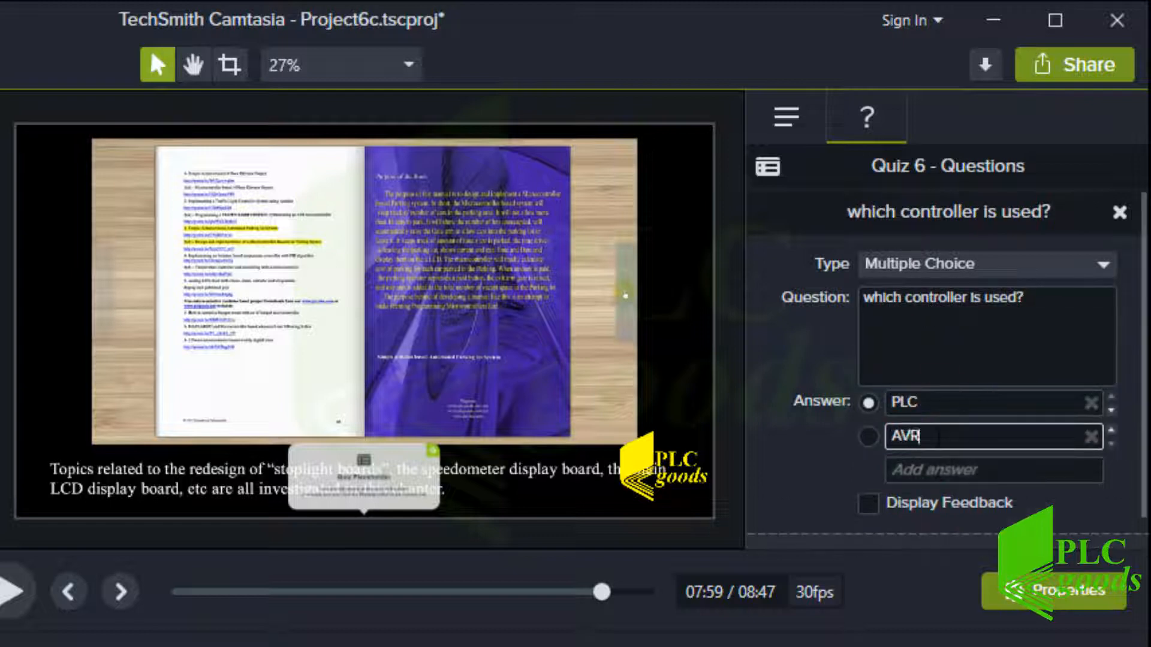
pyautogui.click(908, 467)
pyautogui.write('Arduino')
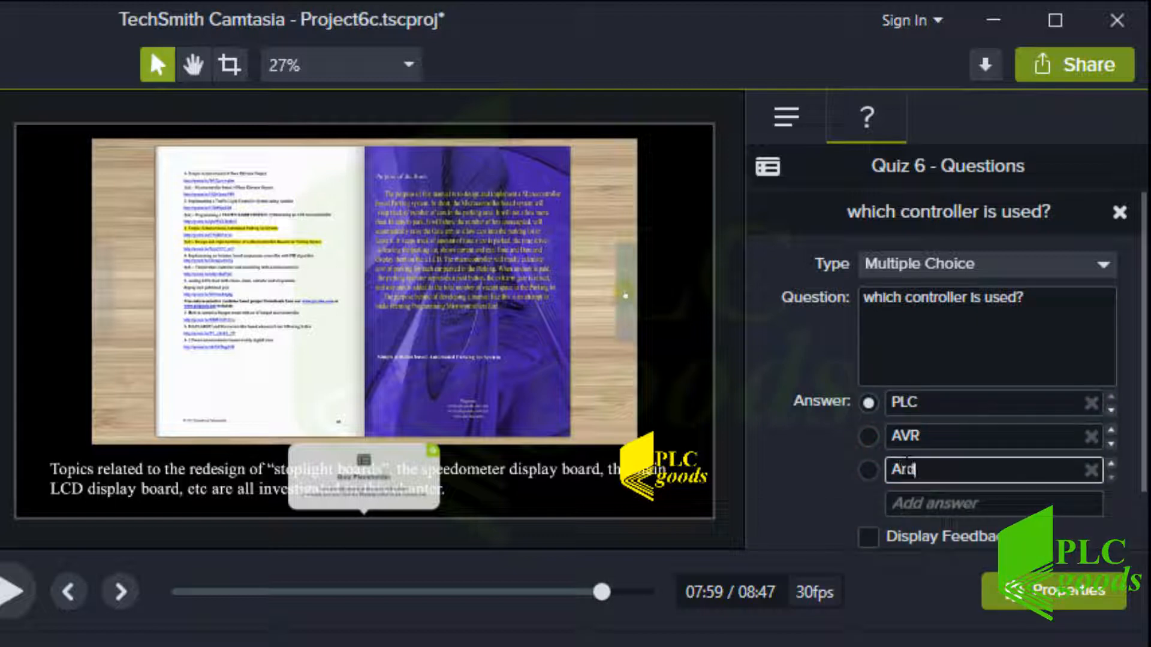
pyautogui.click(868, 469)
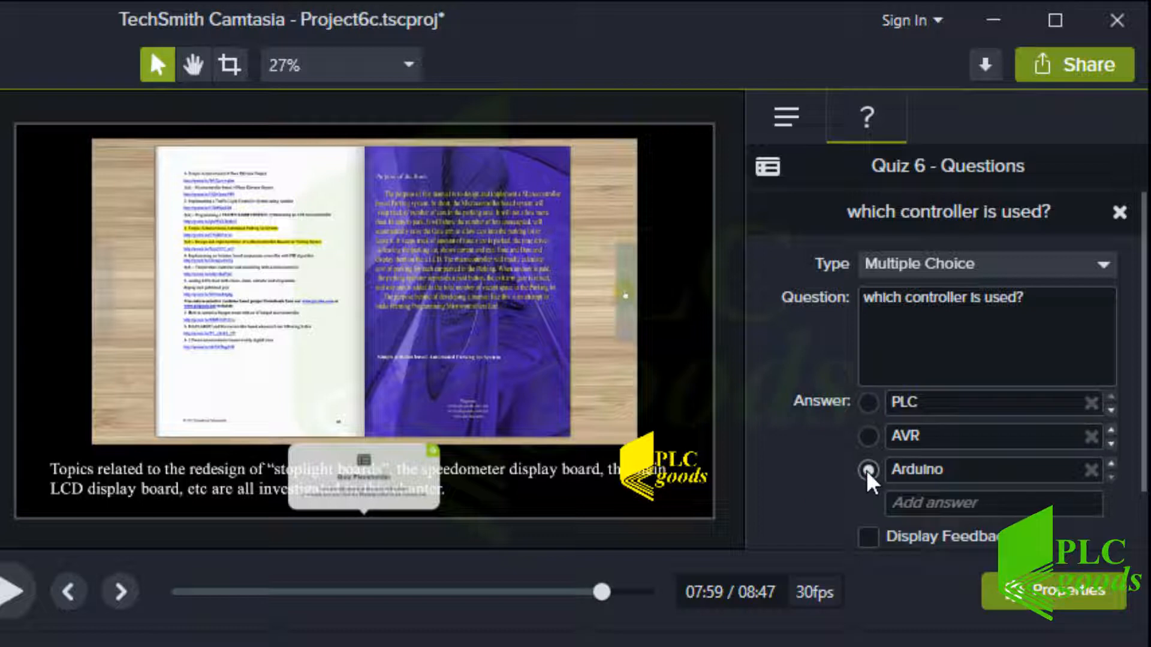
# Enable Display Feedback for the controller question, review the actions available for correct and incorrect answers, and disable the feedback again
pyautogui.scroll(-1, 867, 473)
pyautogui.click(867, 472)
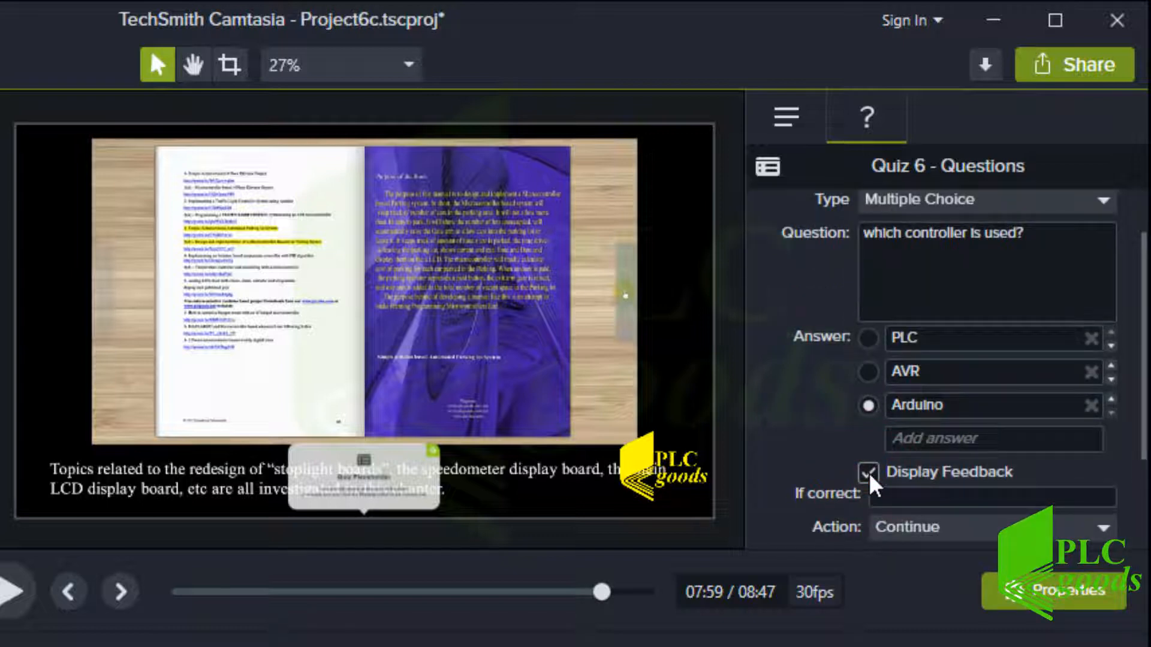
pyautogui.scroll(-1, 870, 483)
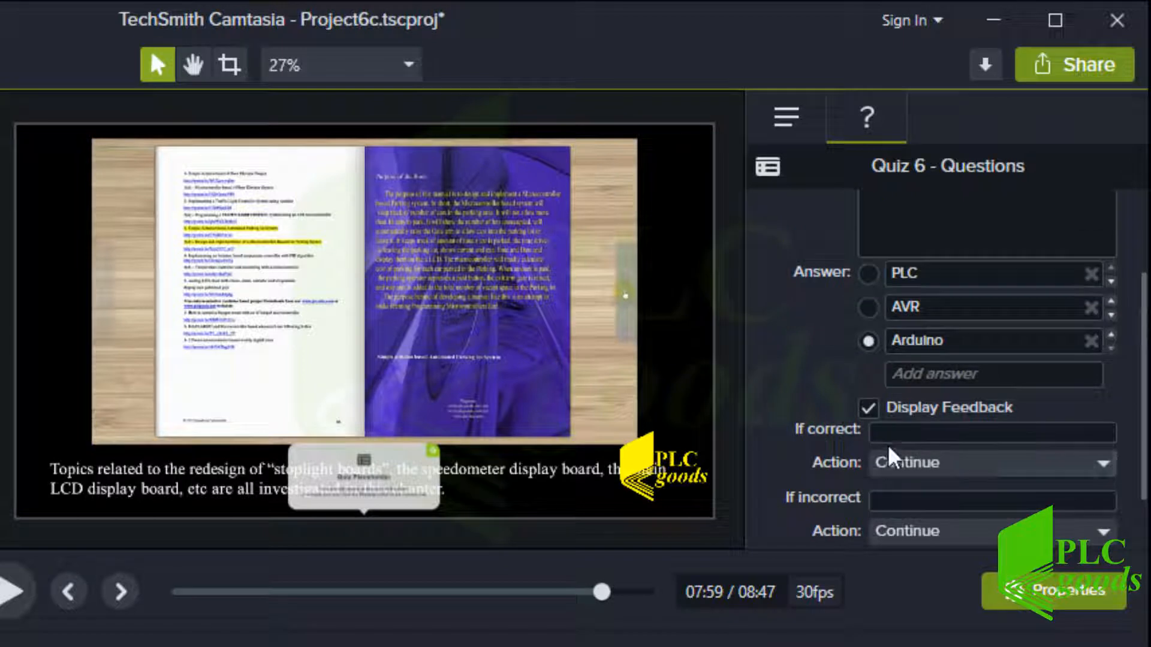
pyautogui.click(882, 463)
pyautogui.click(885, 466)
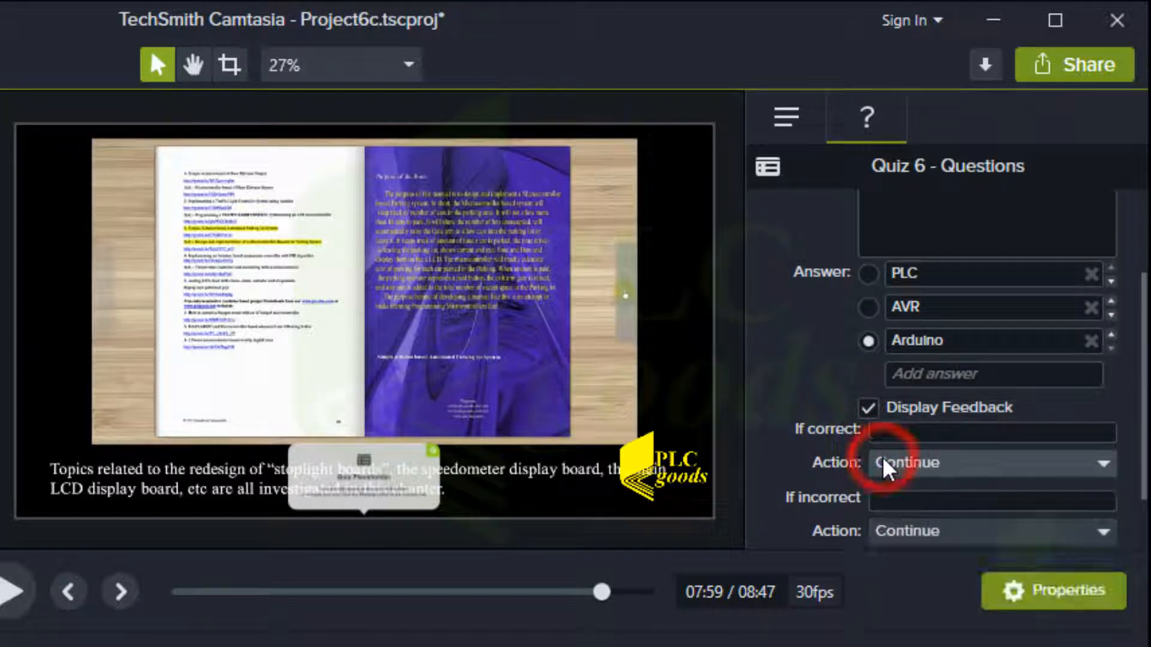
pyautogui.click(888, 536)
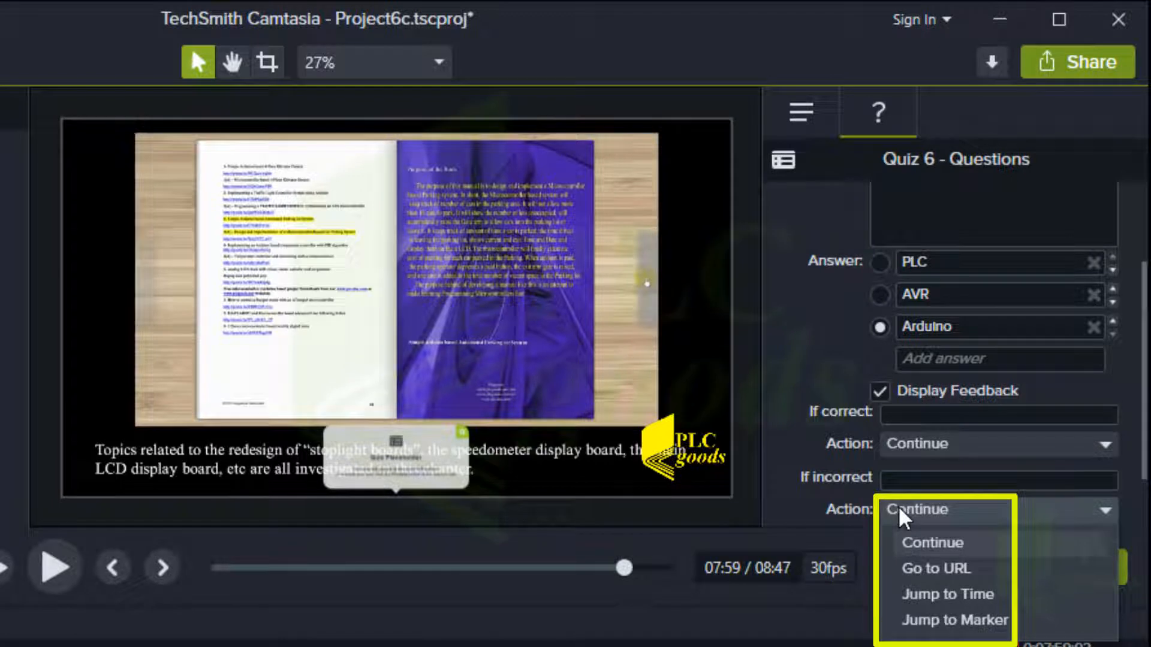
pyautogui.click(897, 510)
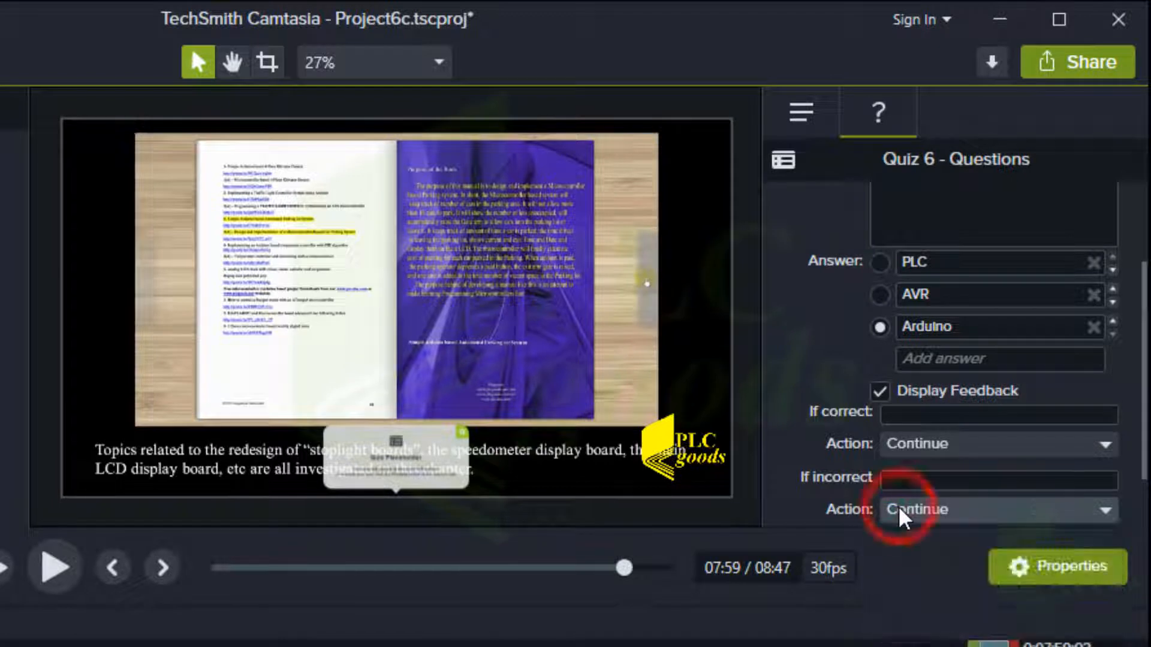
pyautogui.click(880, 393)
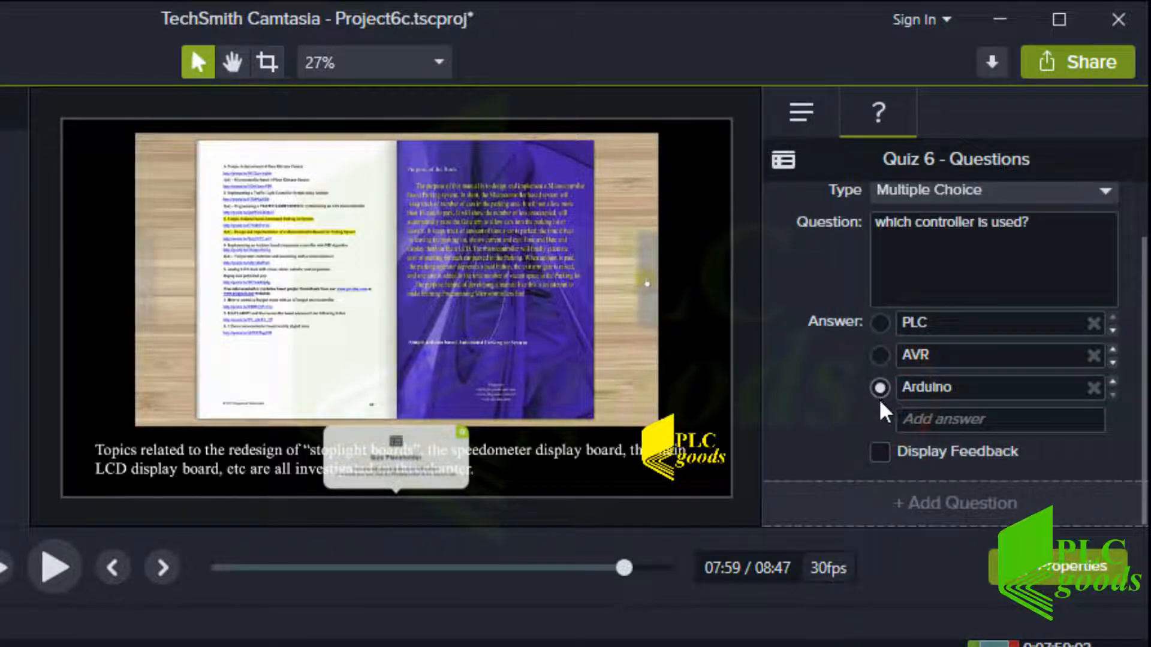
# Add a second question of type Fill in the Blank with the text "In this project, An ......... is used as the main controller"
pyautogui.click(910, 507)
pyautogui.click(930, 408)
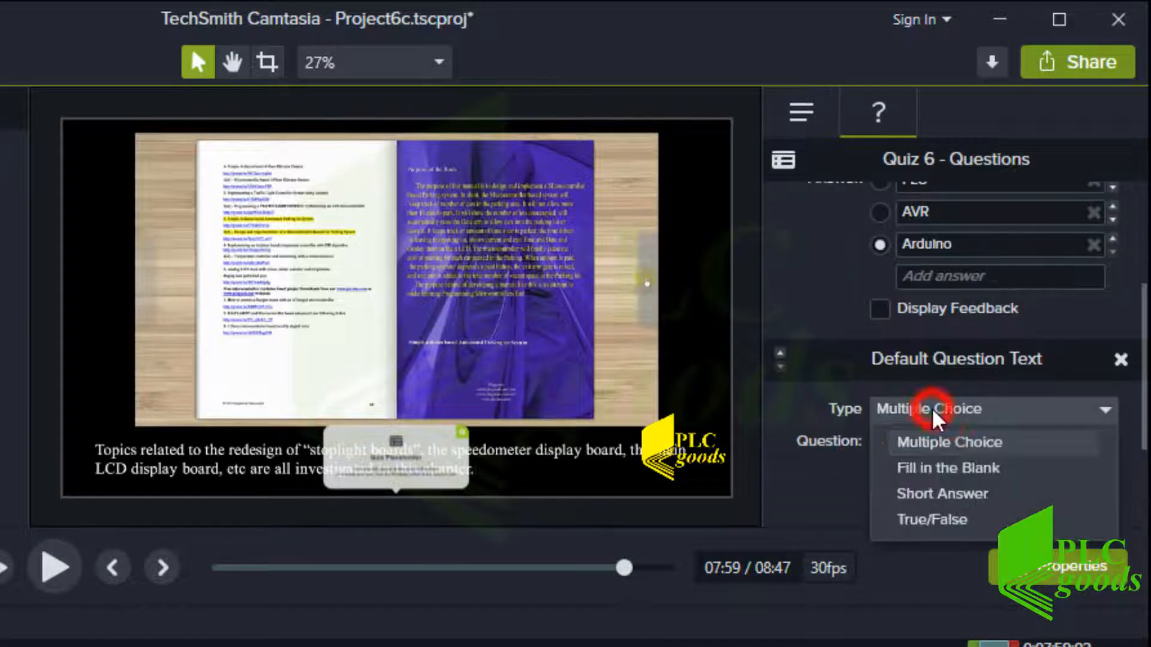
pyautogui.click(928, 468)
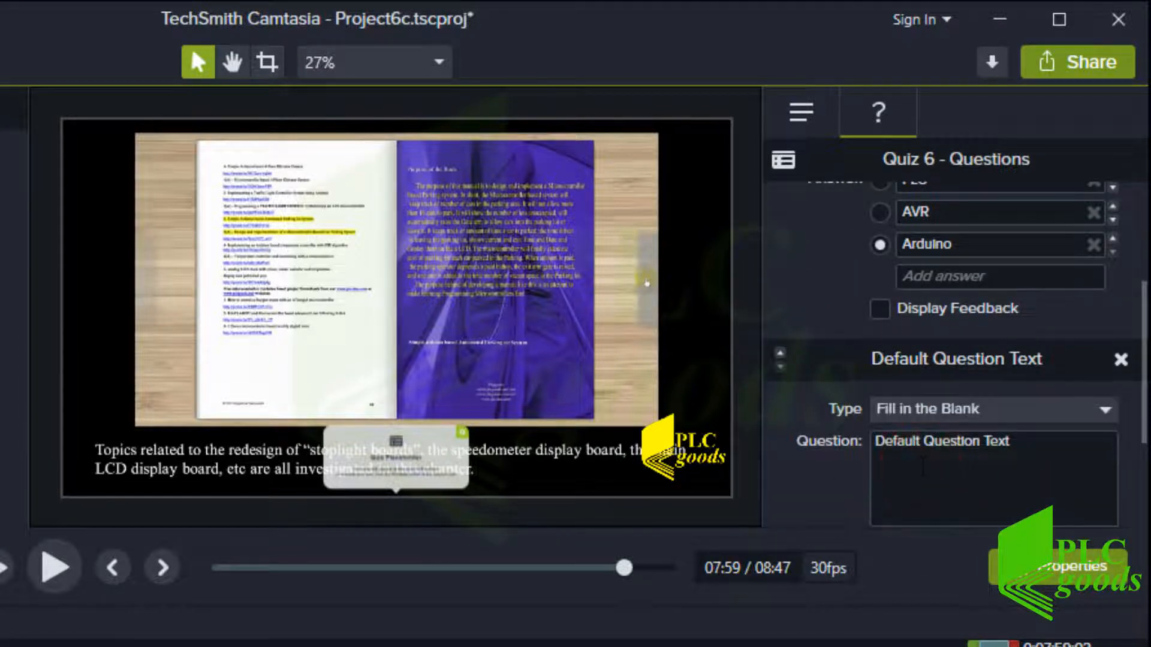
pyautogui.click(922, 458)
pyautogui.write('In this project, An ........ is used ')
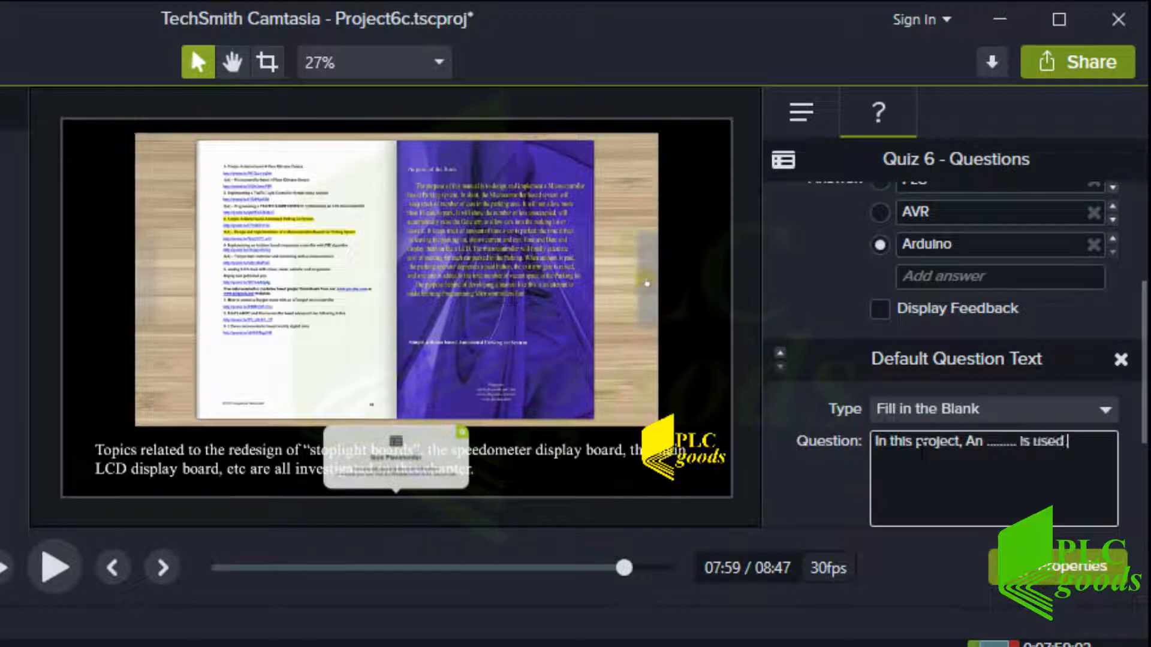
pyautogui.write('as the main controller')
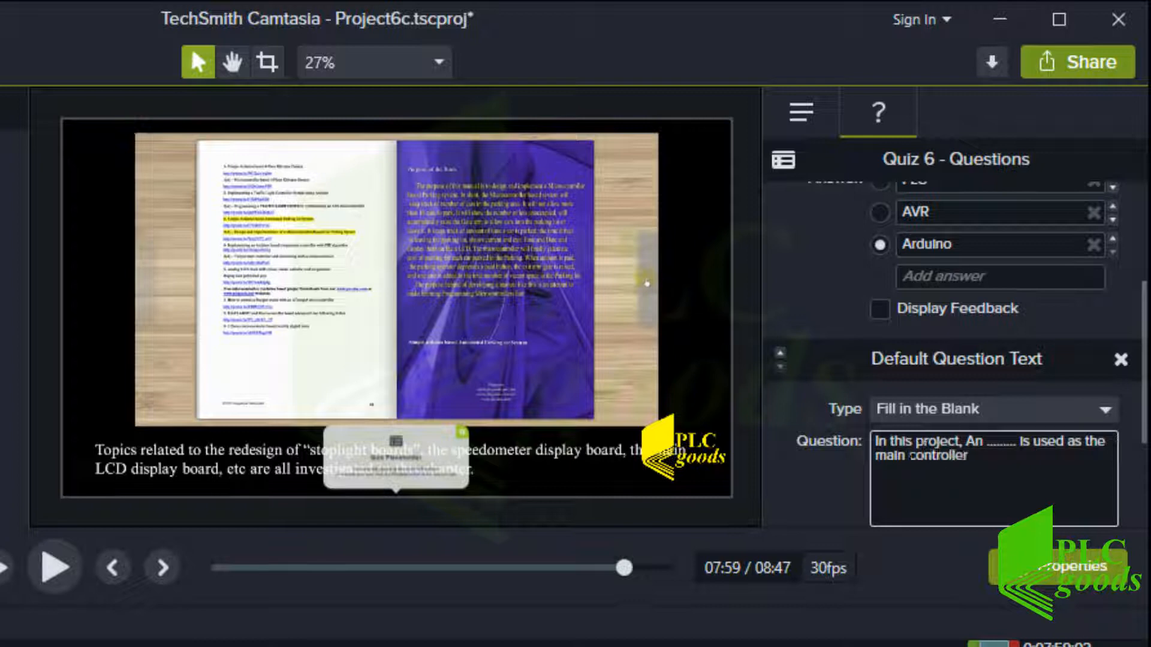
# Set the acceptable answer of the Fill in the Blank question to "Arduino Mega 2560"
pyautogui.scroll(-2, 953, 353)
pyautogui.click(903, 436)
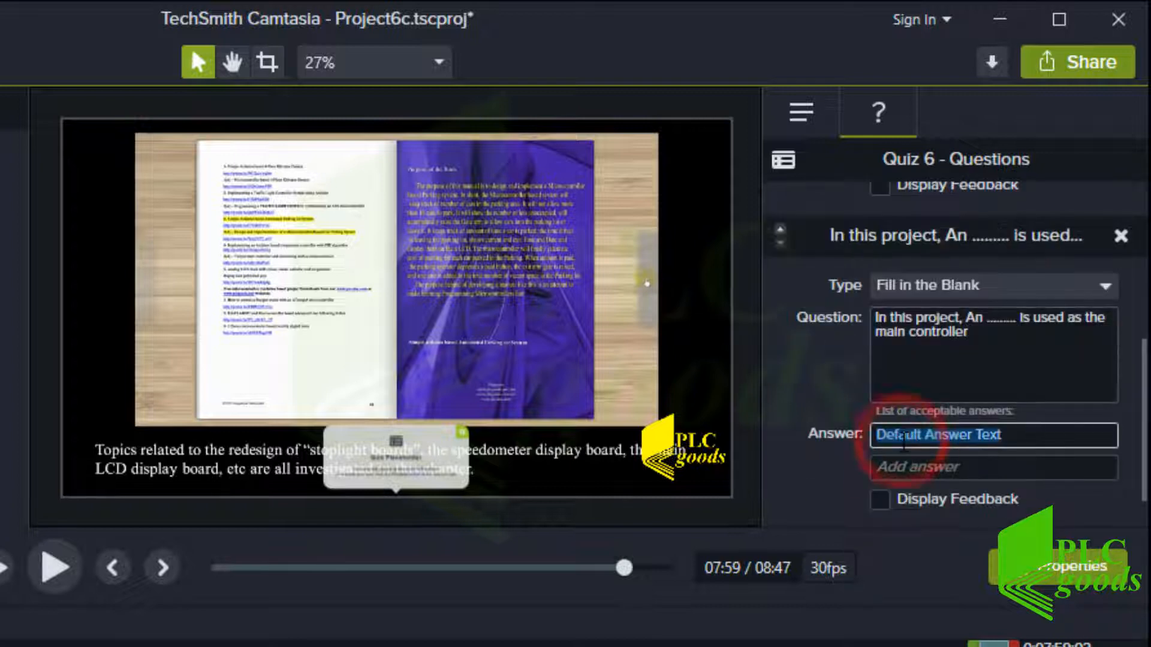
pyautogui.write('Arduino M')
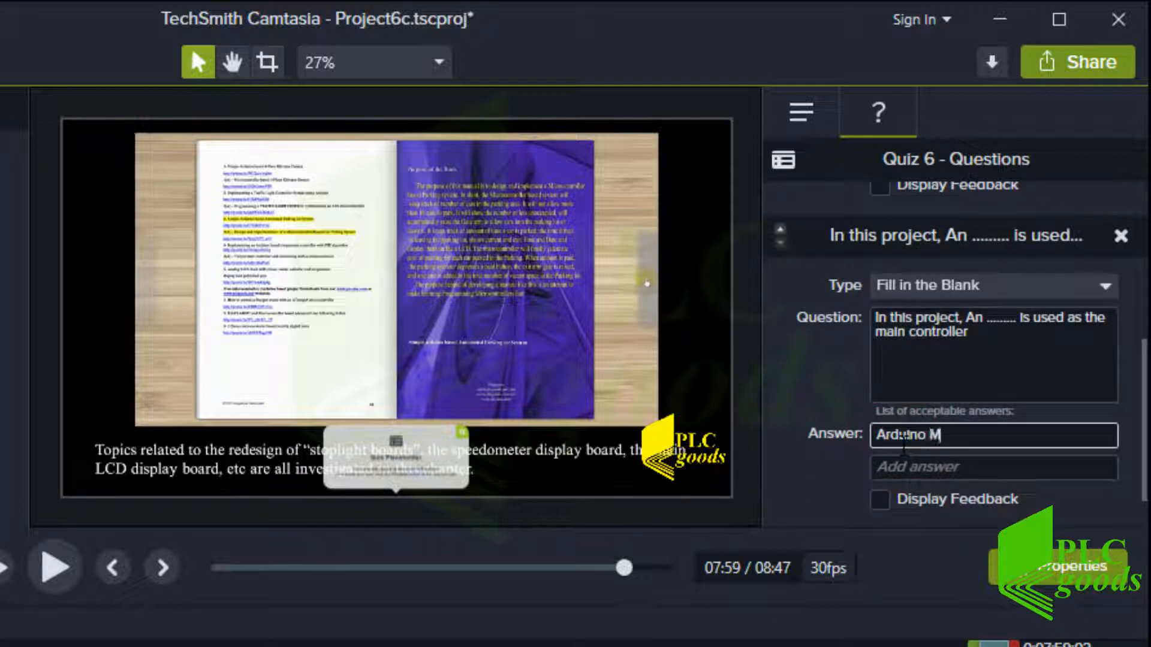
pyautogui.write('ega 2560')
pyautogui.scroll(-1, 893, 474)
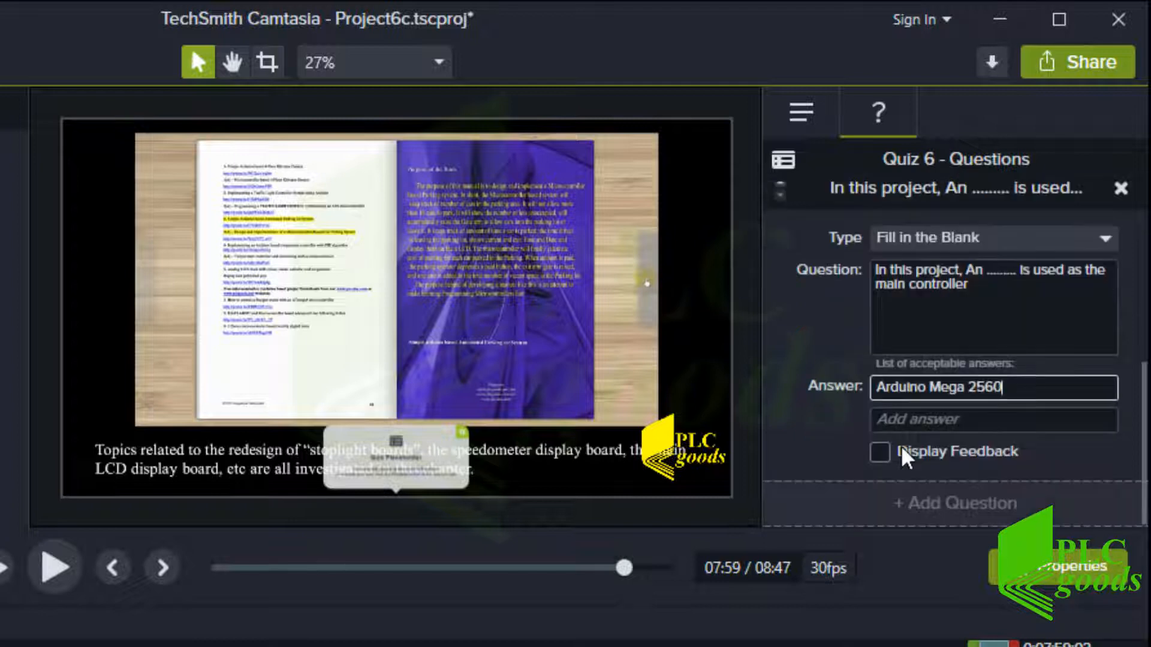
# Add a third question of type Short Answer with the text "Do you have any suggestions?"
pyautogui.click(905, 503)
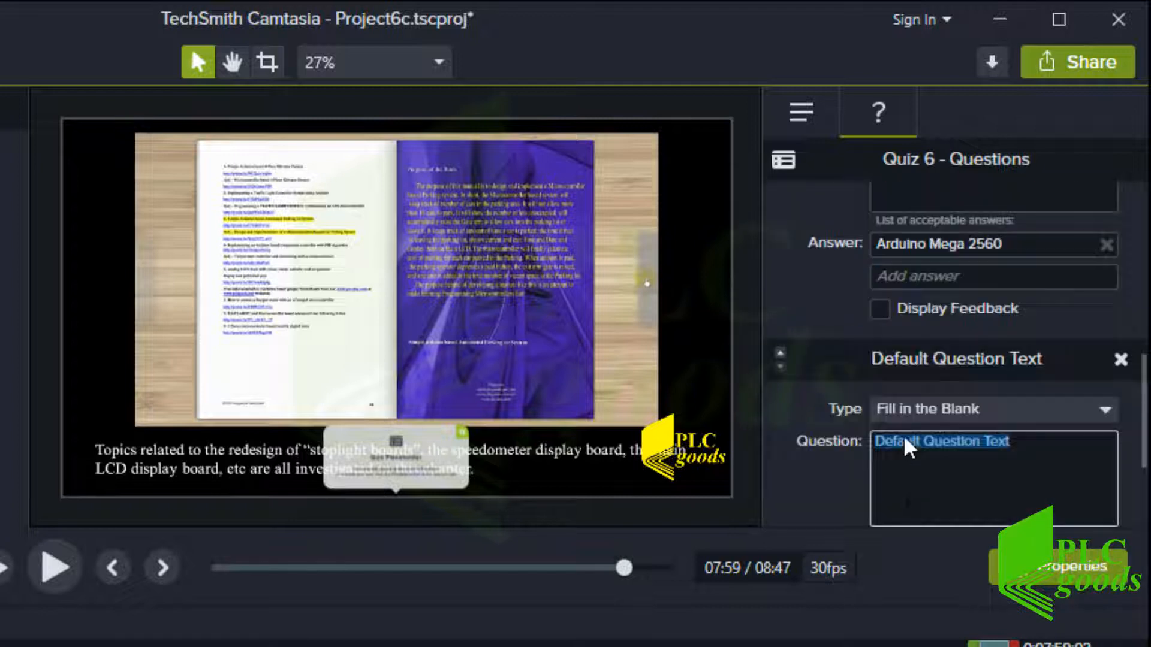
pyautogui.click(911, 411)
pyautogui.click(908, 493)
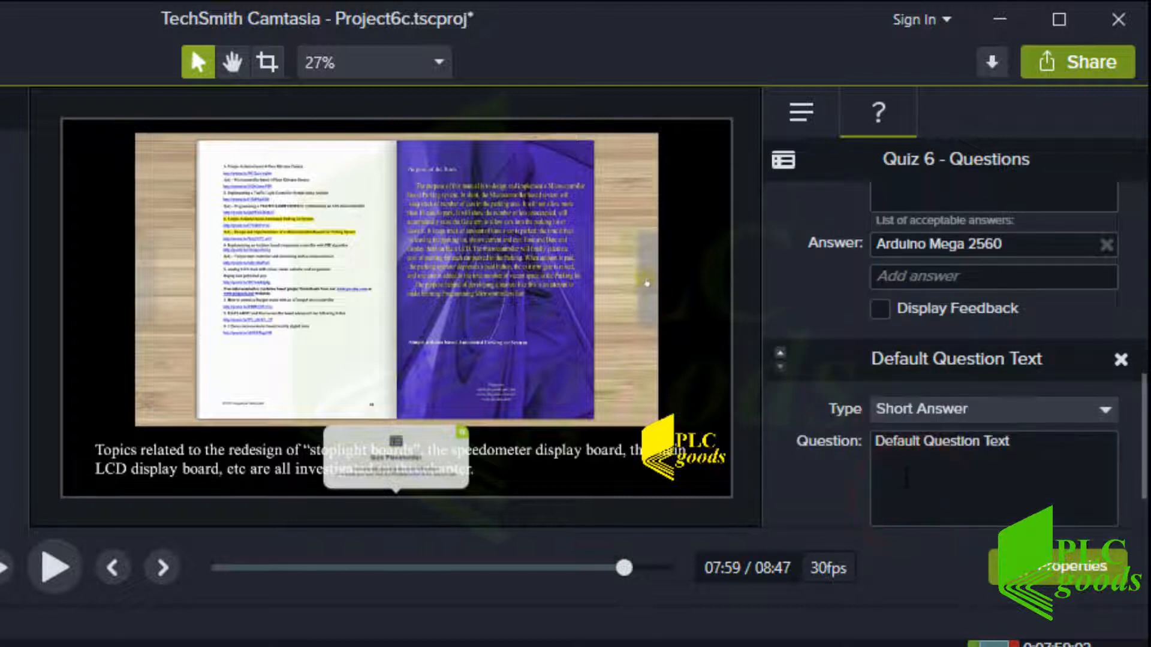
pyautogui.click(899, 466)
pyautogui.write('Do you have any sugg')
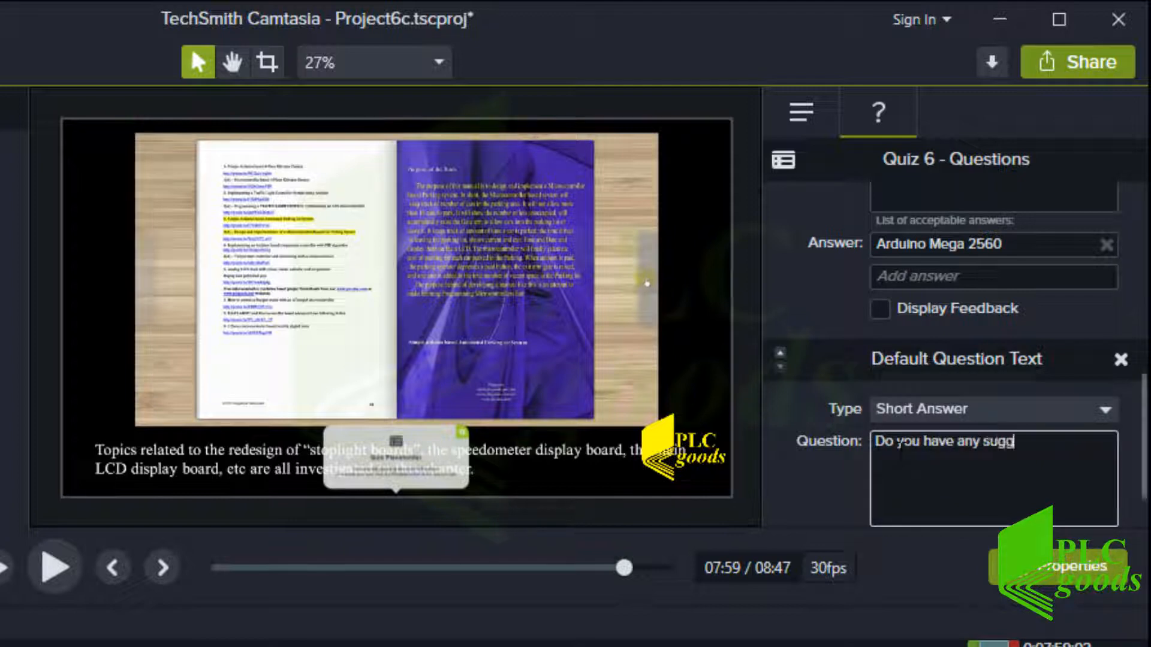
pyautogui.write('?')
pyautogui.scroll(-2, 897, 452)
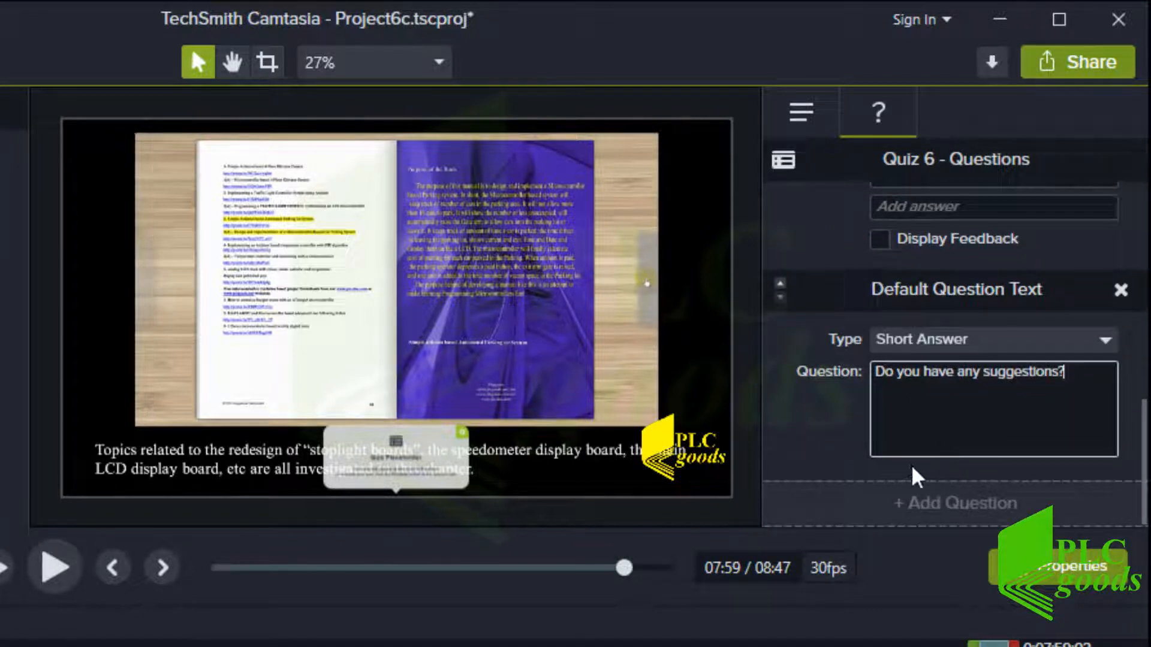
# Add a fourth question of type True/False with the text "Do you like this video?" and True as the correct answer
pyautogui.click(917, 503)
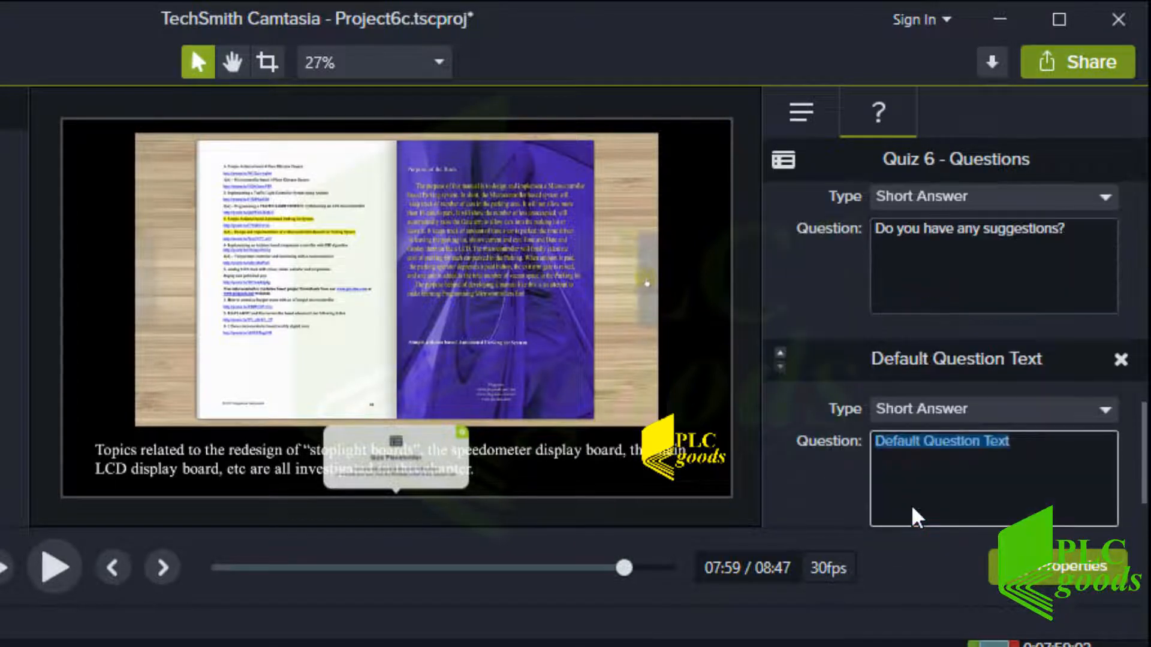
pyautogui.click(884, 416)
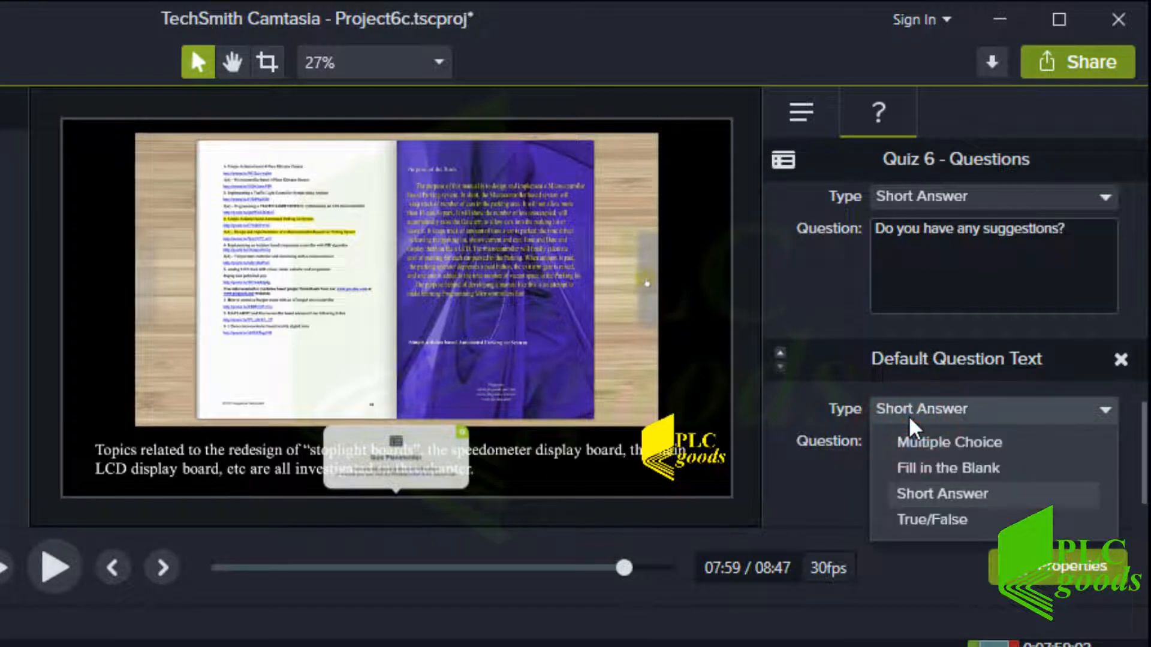
pyautogui.click(915, 520)
pyautogui.click(917, 474)
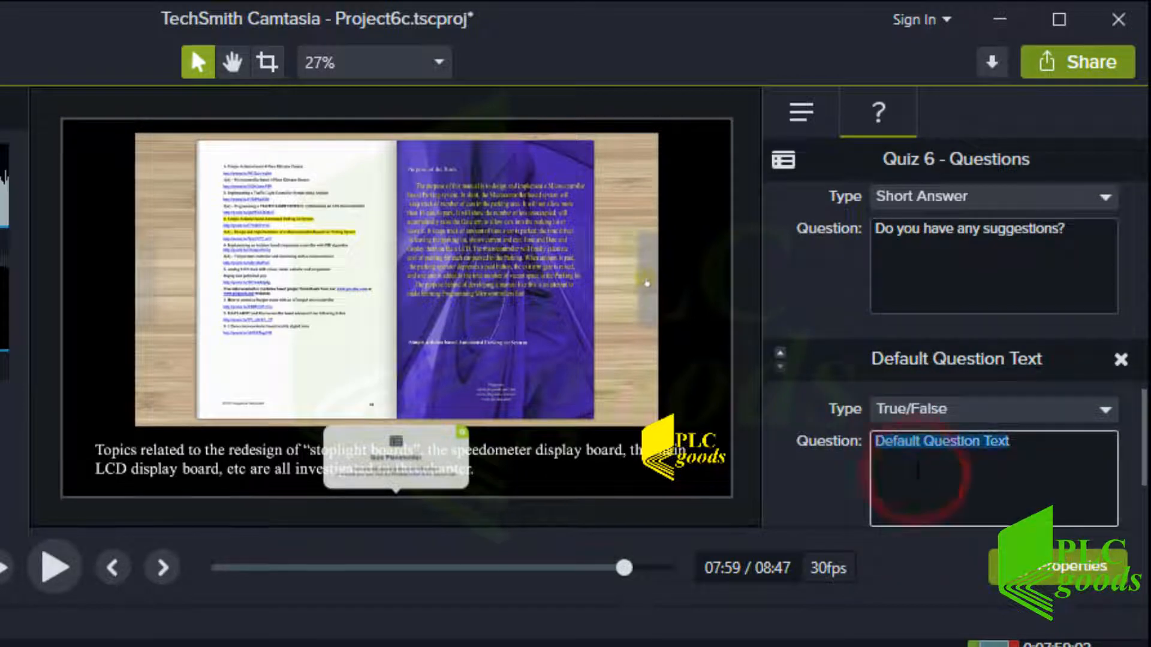
pyautogui.write('Do you lik')
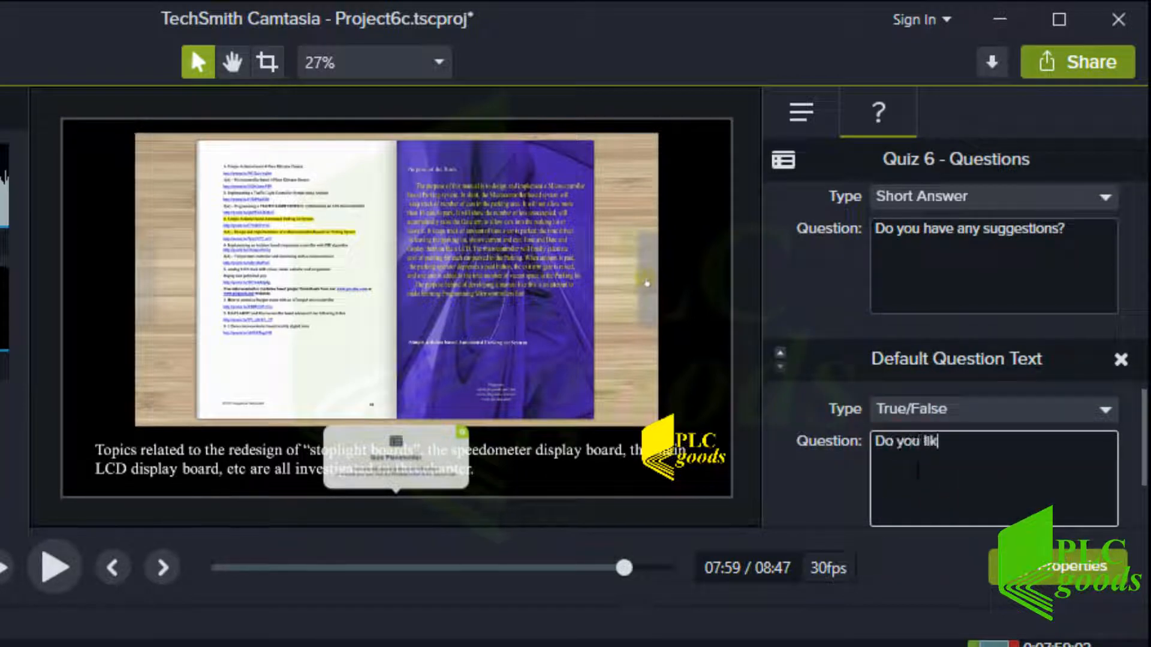
pyautogui.write('e this video')
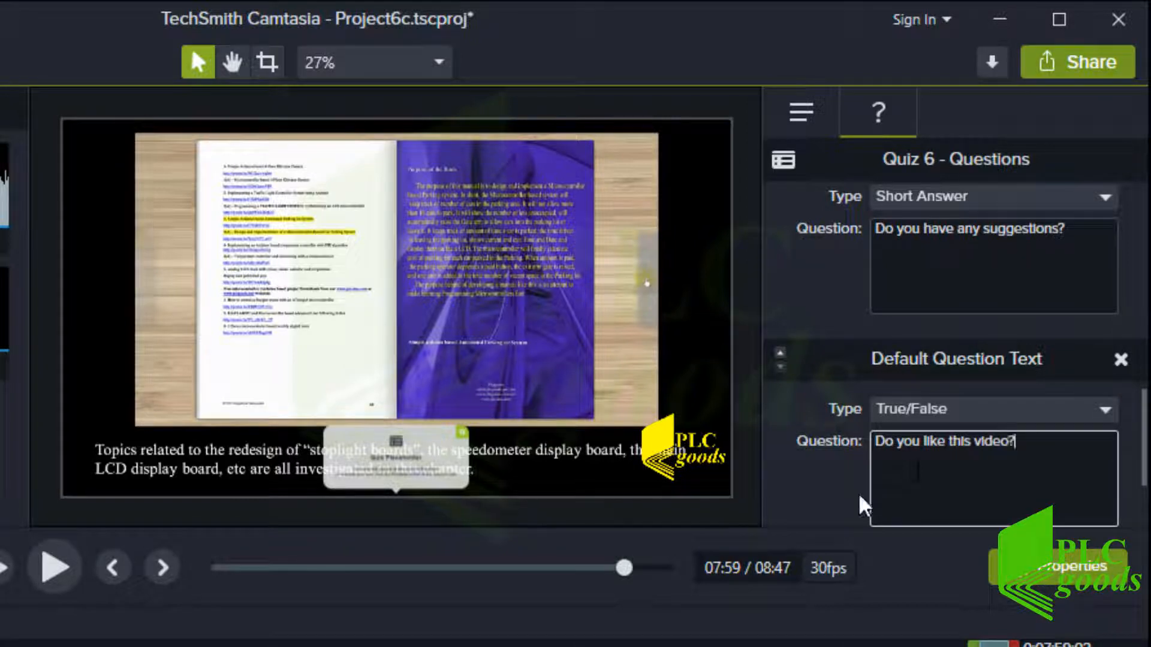
pyautogui.write('?')
pyautogui.scroll(-1, 863, 507)
pyautogui.scroll(-1, 863, 506)
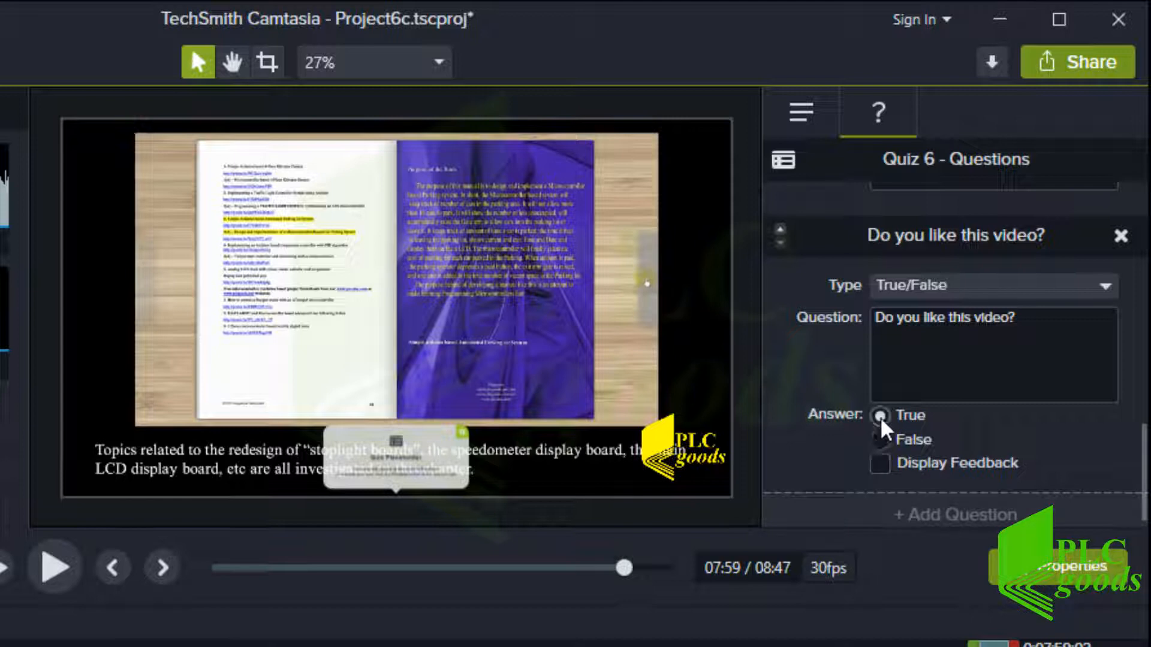
# Rename the quiz to "Final Quiz" in its options
pyautogui.click(799, 114)
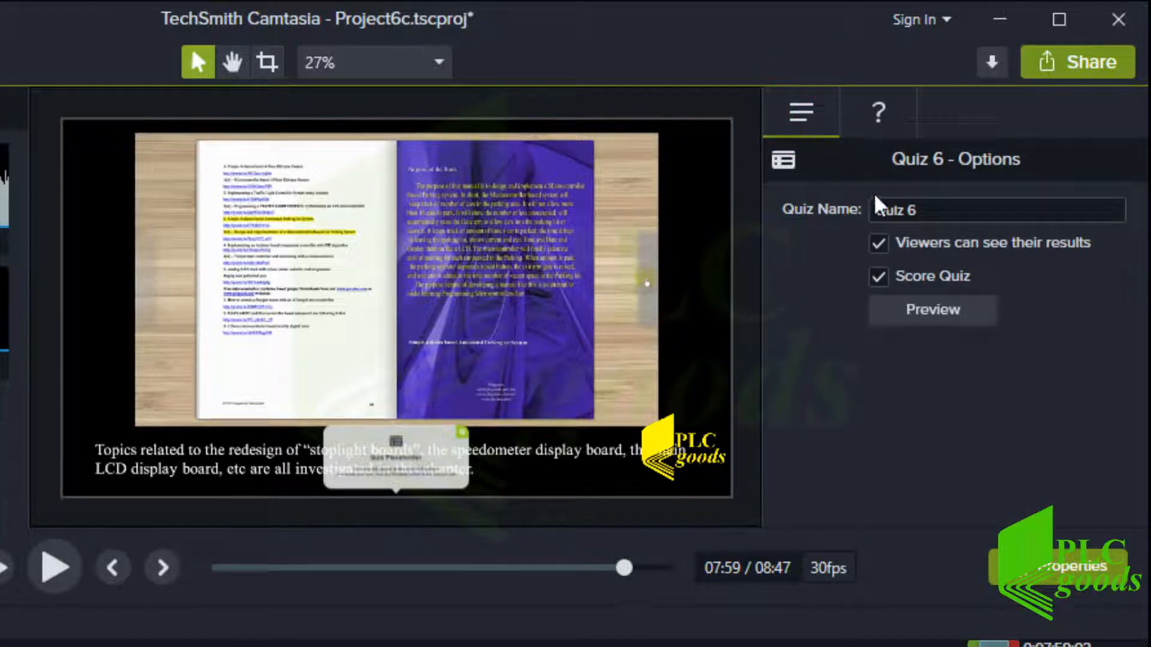
pyautogui.click(881, 211)
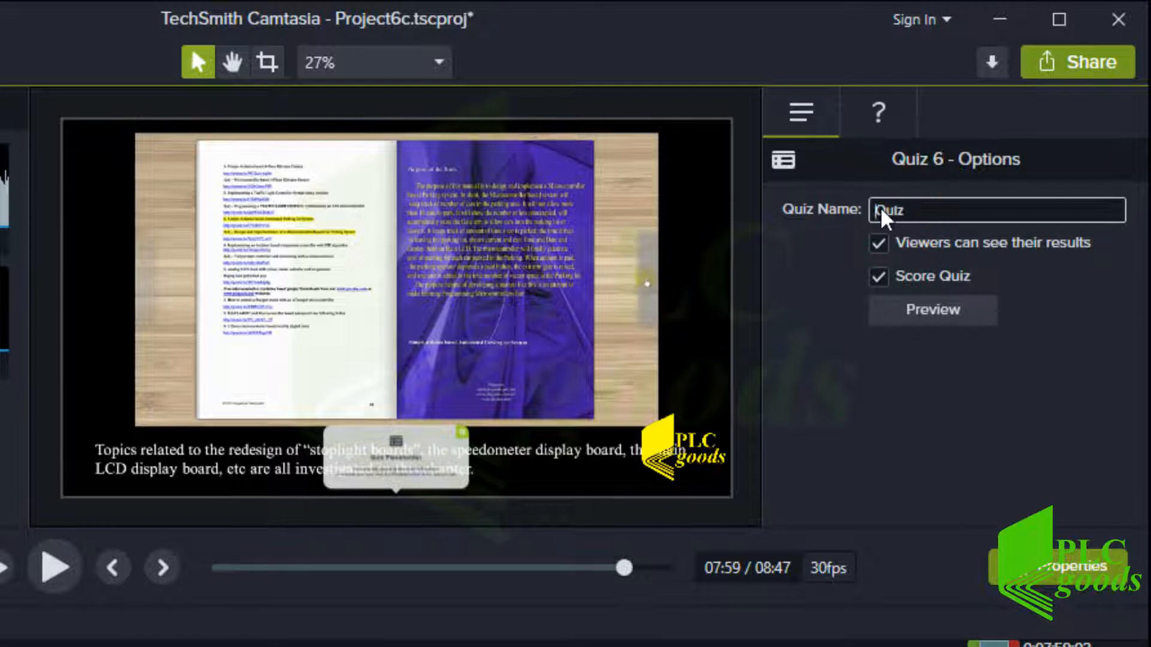
pyautogui.write('Final')
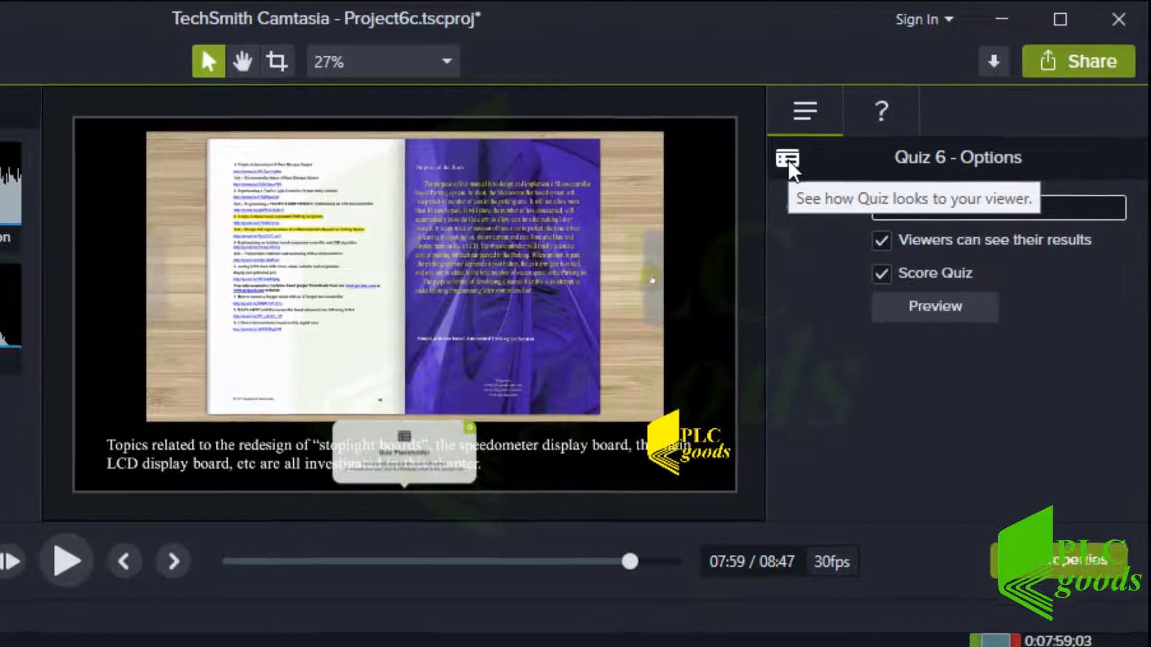
# Preview the quiz as a viewer, answering the first question with Arduino and the second with "Arduino Mega 2560"
pyautogui.click(784, 163)
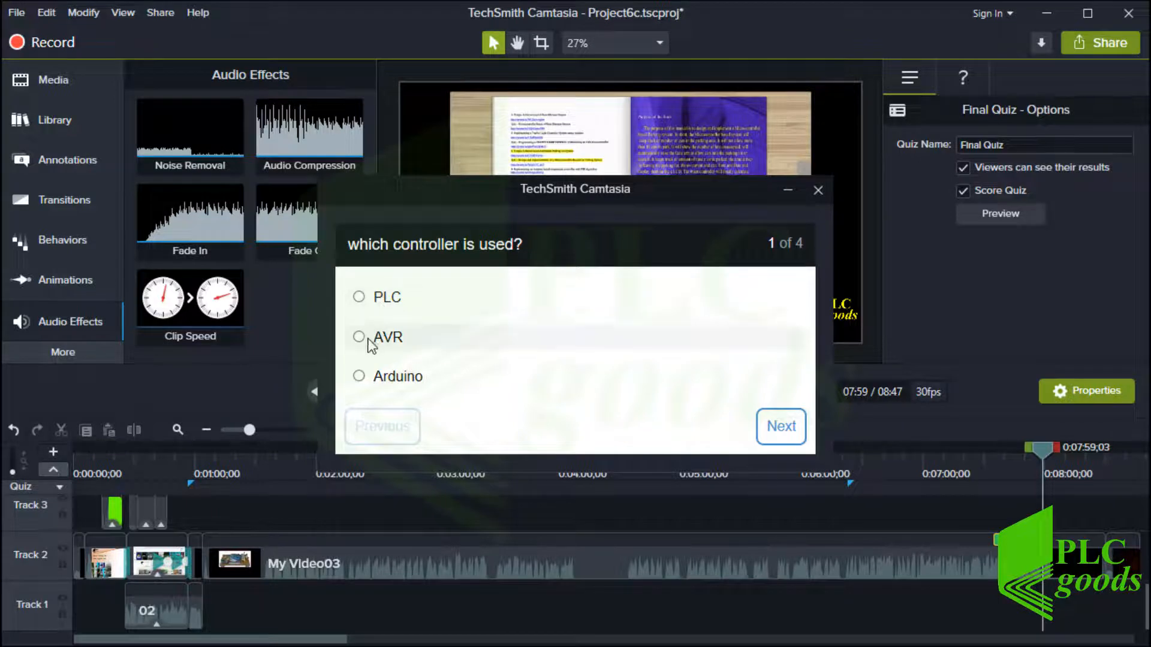
pyautogui.click(359, 376)
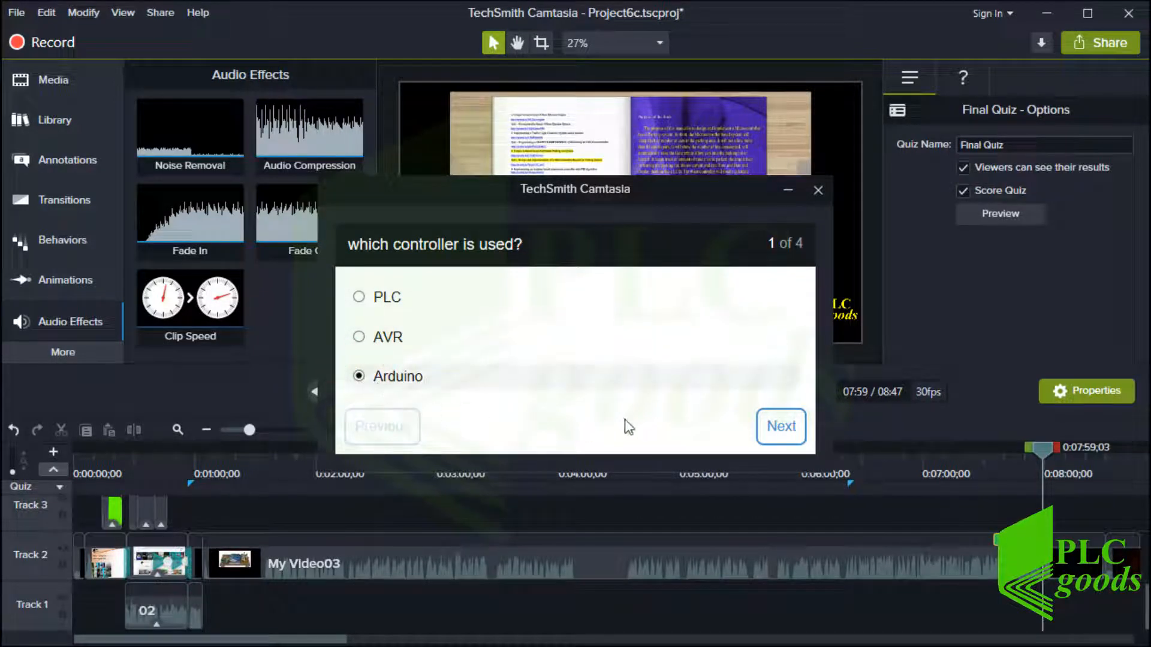
pyautogui.click(781, 427)
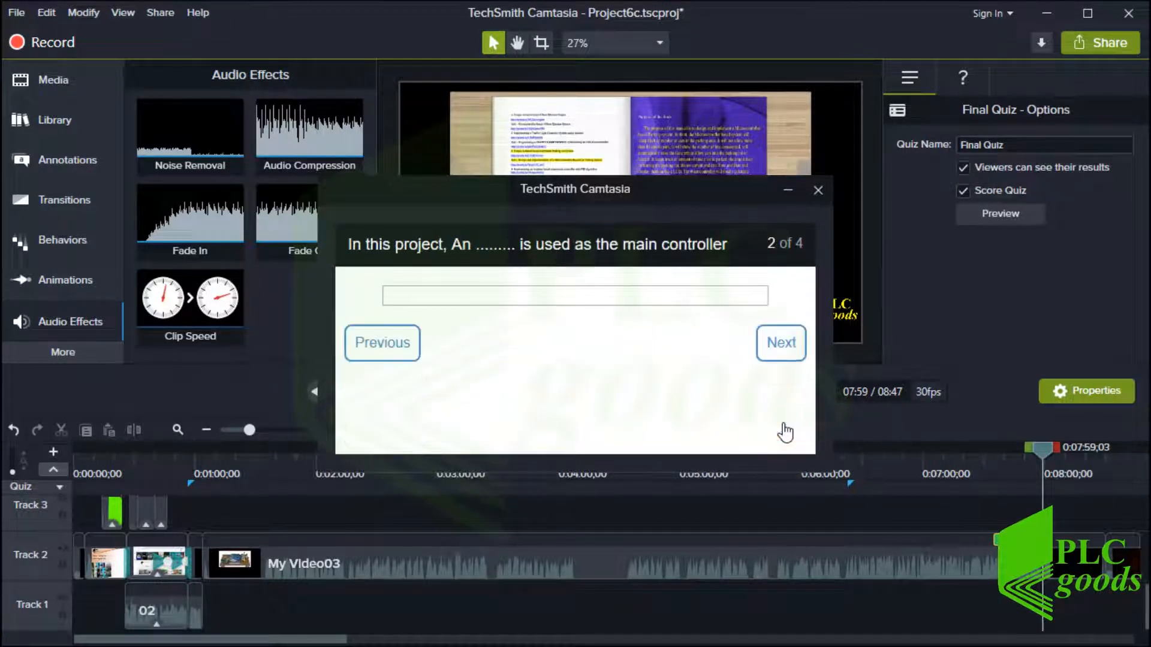
pyautogui.click(457, 295)
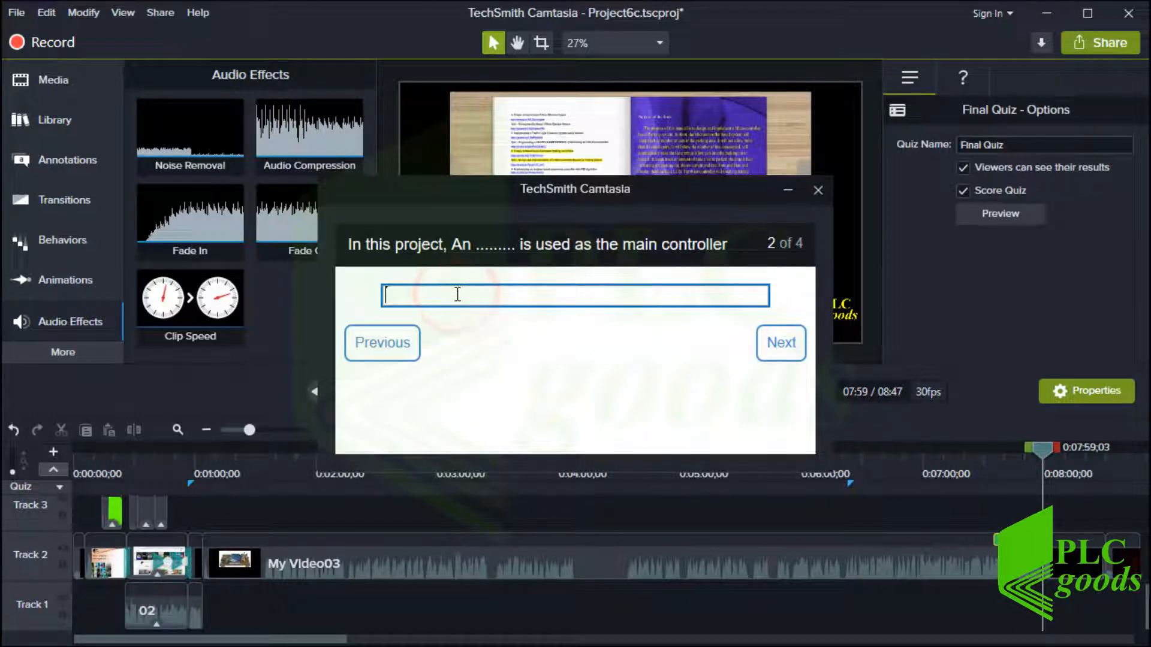
pyautogui.write('Arduino')
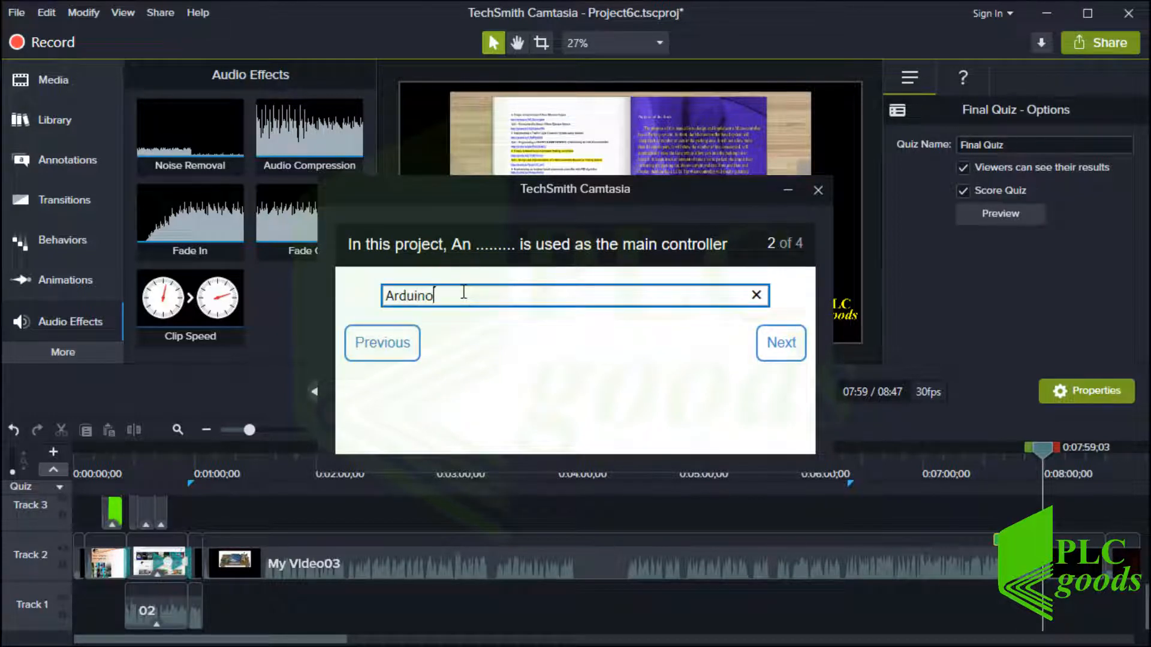
pyautogui.write(' Mega 2560')
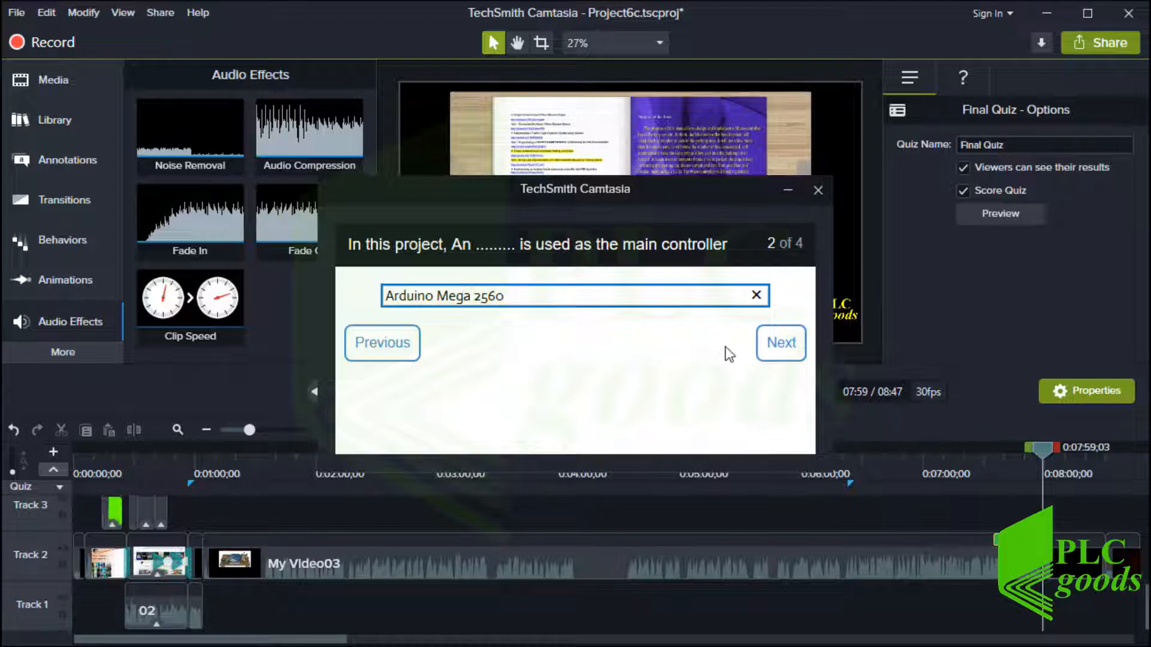
pyautogui.click(766, 352)
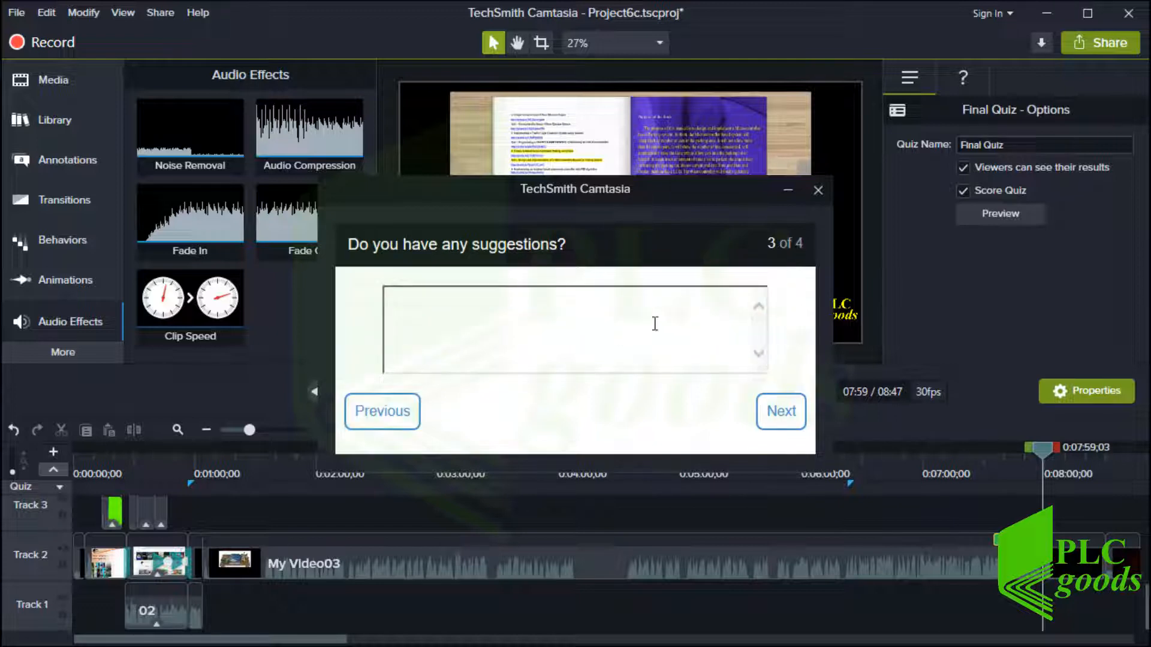
# Answer the suggestions question in the quiz preview with "No" and continue to the last question
pyautogui.click(606, 316)
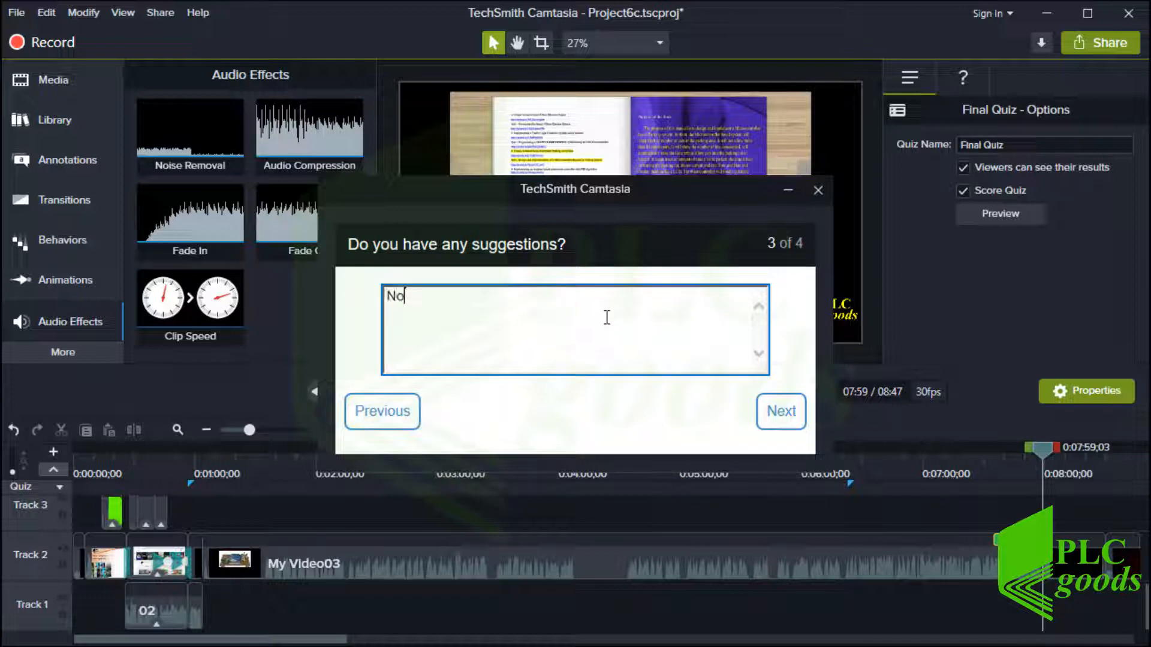
pyautogui.write('No')
pyautogui.click(775, 415)
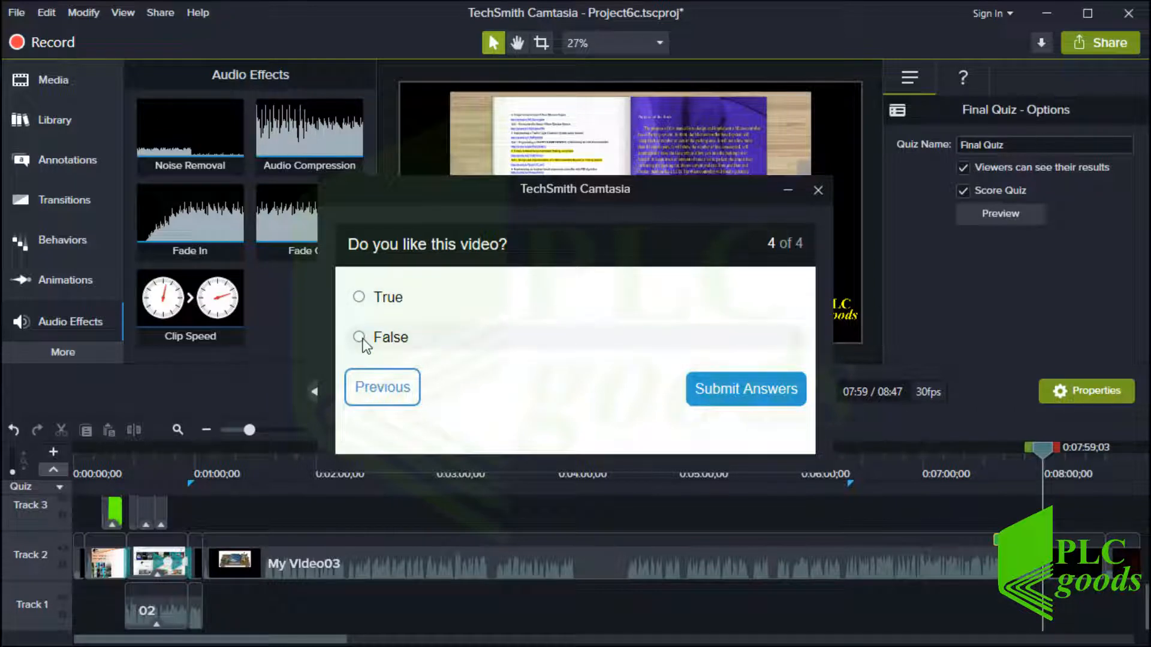
# Answer the last question in the quiz preview with False and submit the answers
pyautogui.click(361, 337)
pyautogui.click(727, 397)
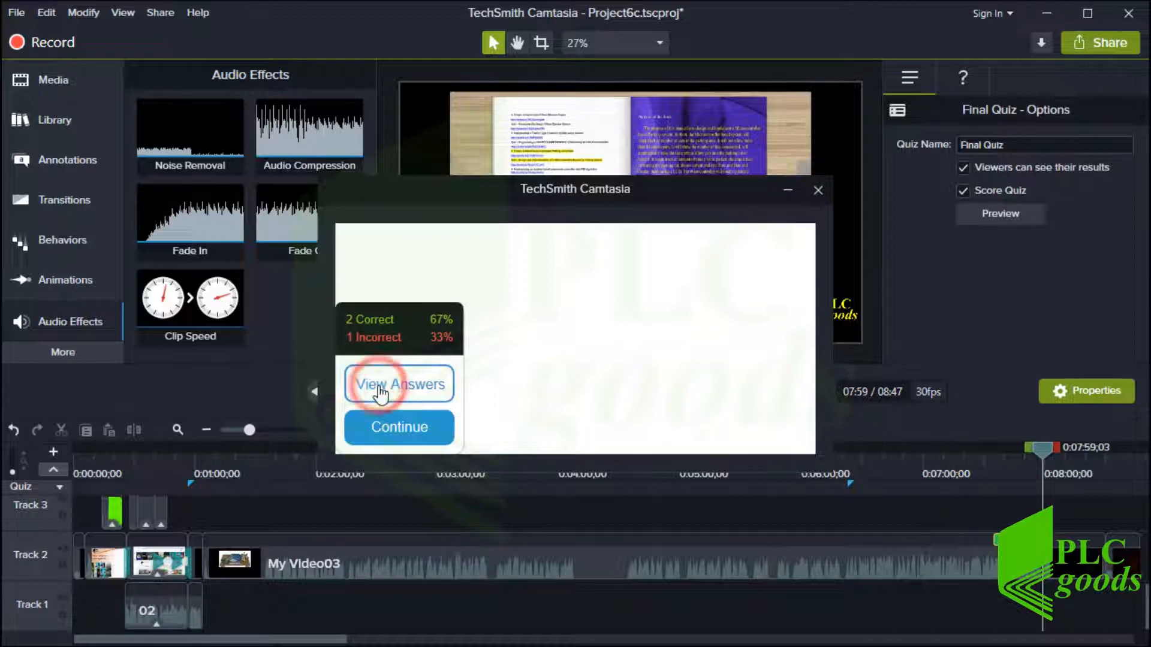
# Review the marked answers to all four questions in the quiz preview, finish the review and close the preview
pyautogui.click(380, 390)
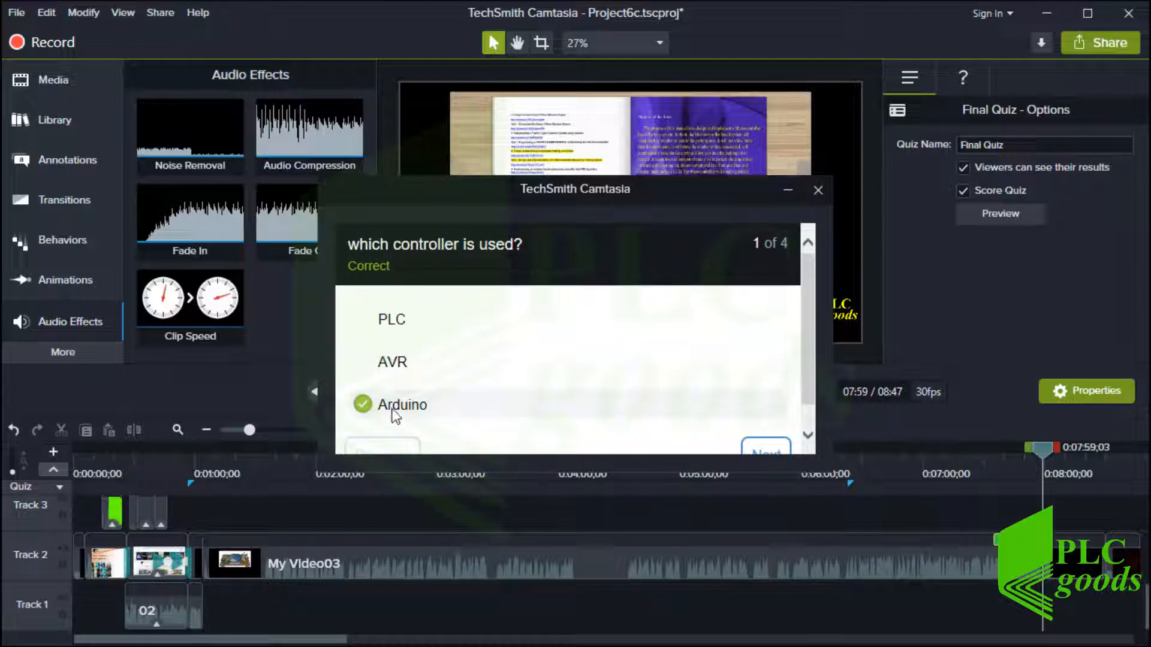
pyautogui.moveTo(318, 180); pyautogui.dragTo(283, 99)
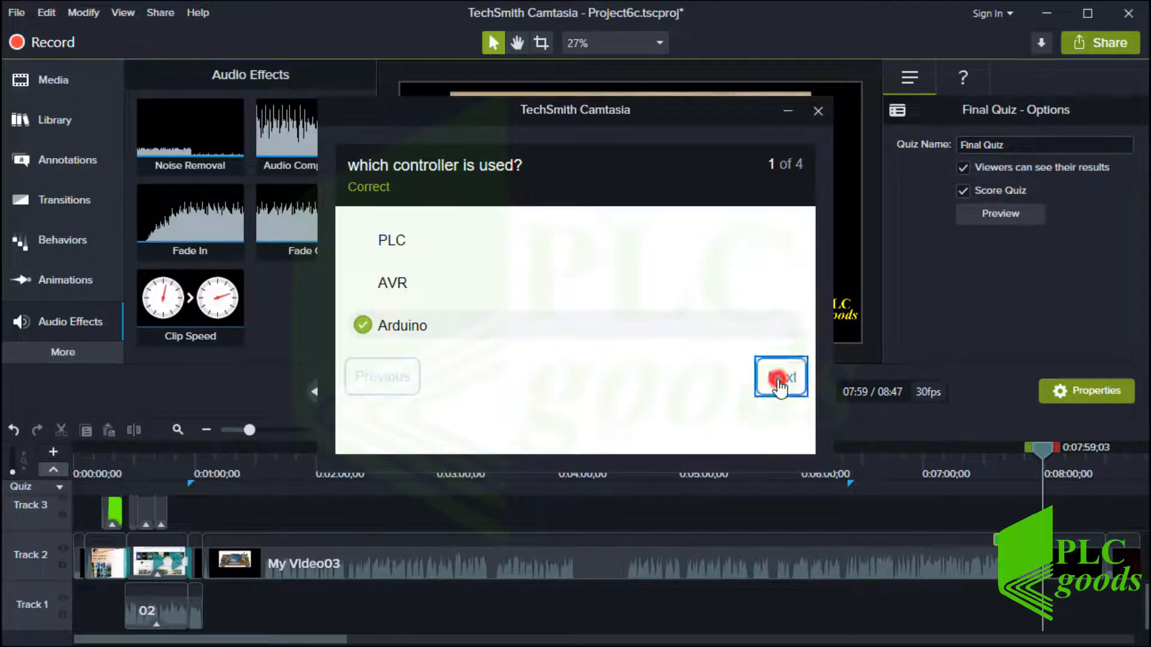
pyautogui.click(776, 387)
pyautogui.click(780, 283)
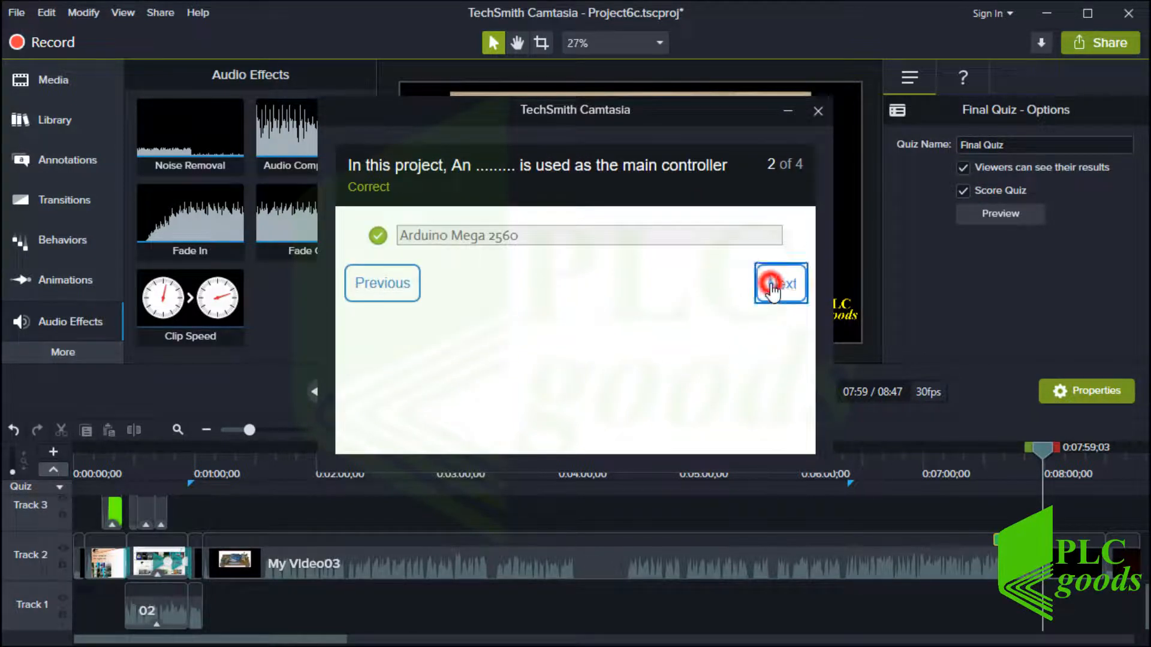
pyautogui.click(785, 343)
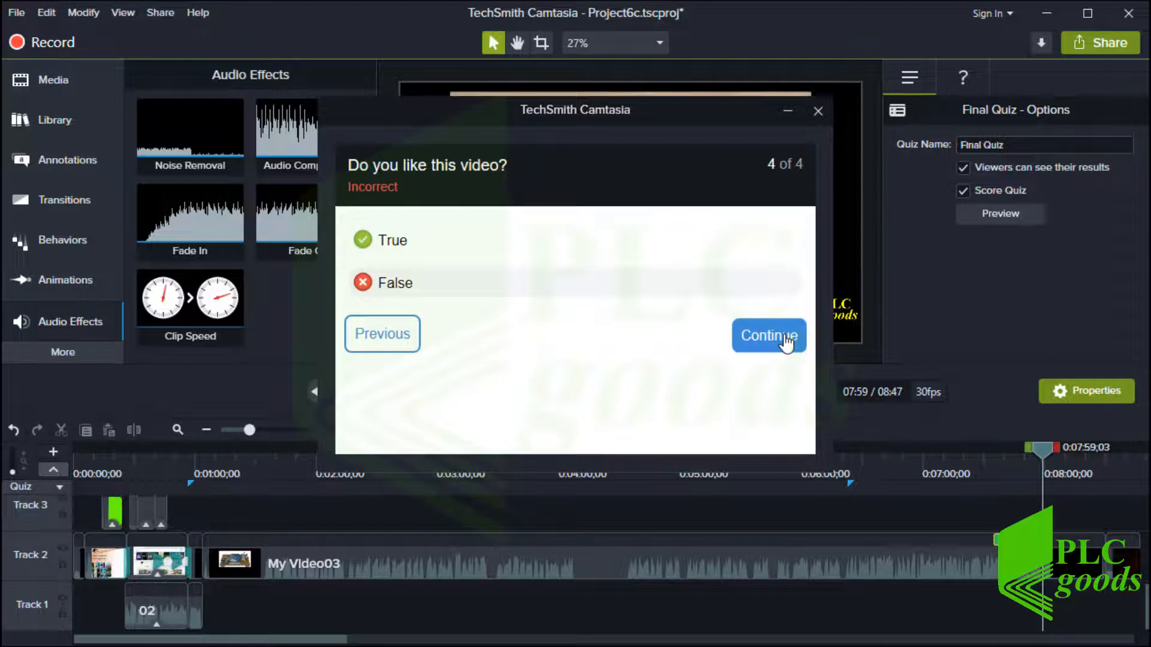
pyautogui.click(773, 337)
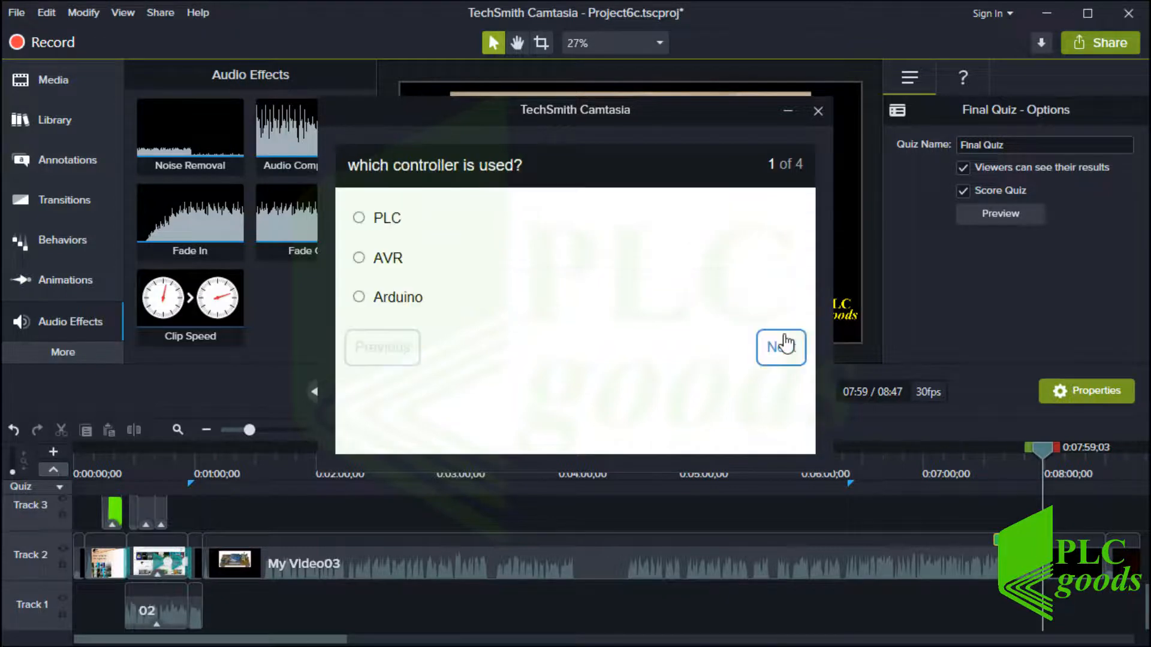
pyautogui.click(818, 113)
# Open the list of sharing and export destinations for the project
pyautogui.click(1083, 52)
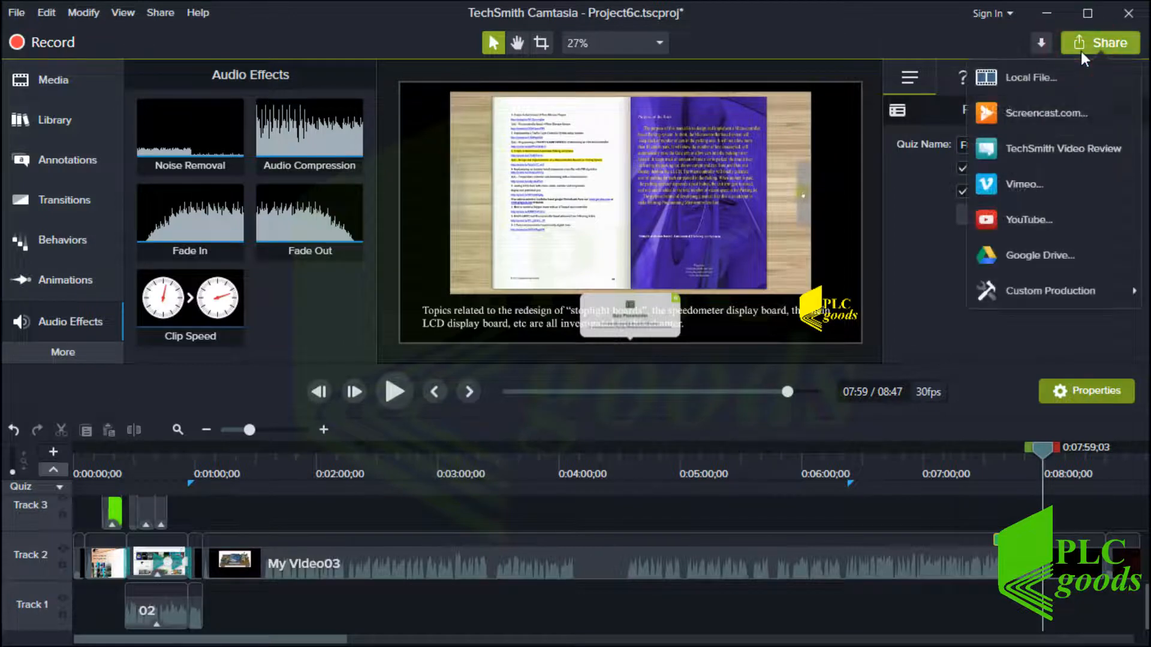